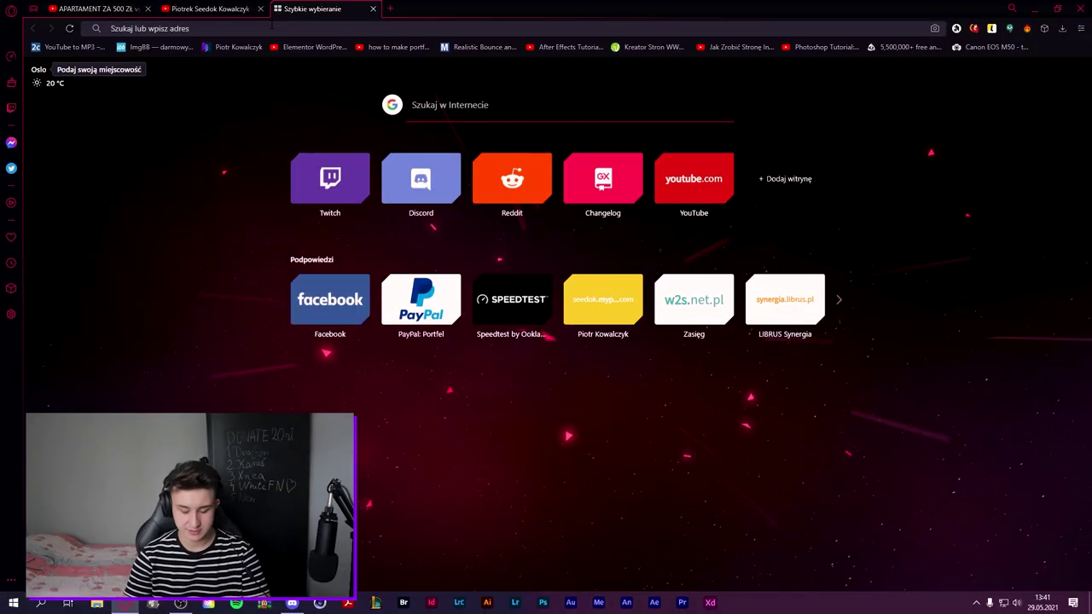
Step: Search Google for 'animation composer' and open the Mister Horse Animation Composer page
type("animat")
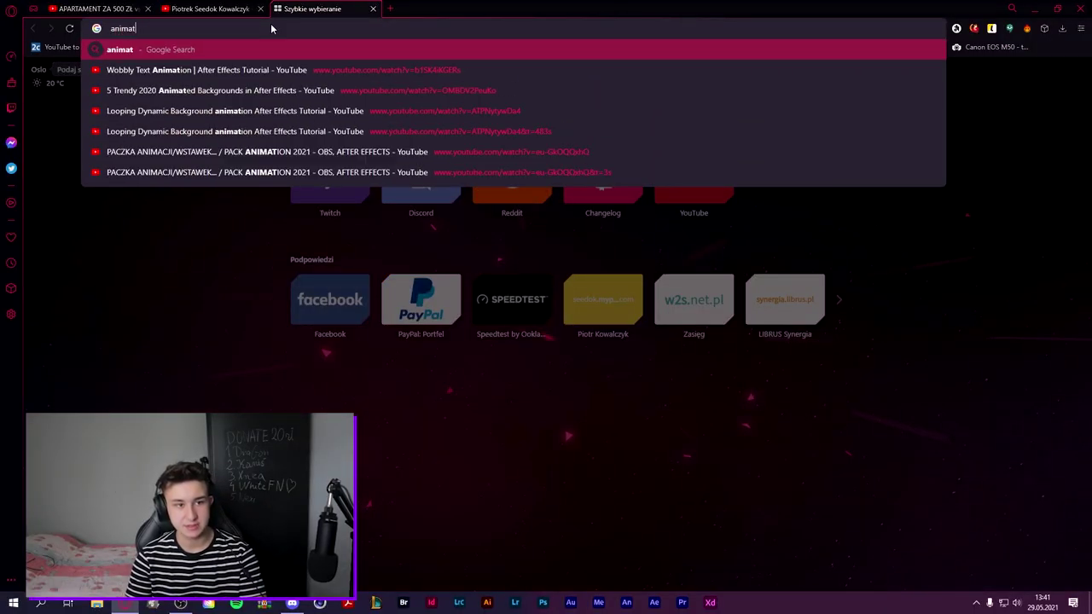
type("ion composer")
key("Return")
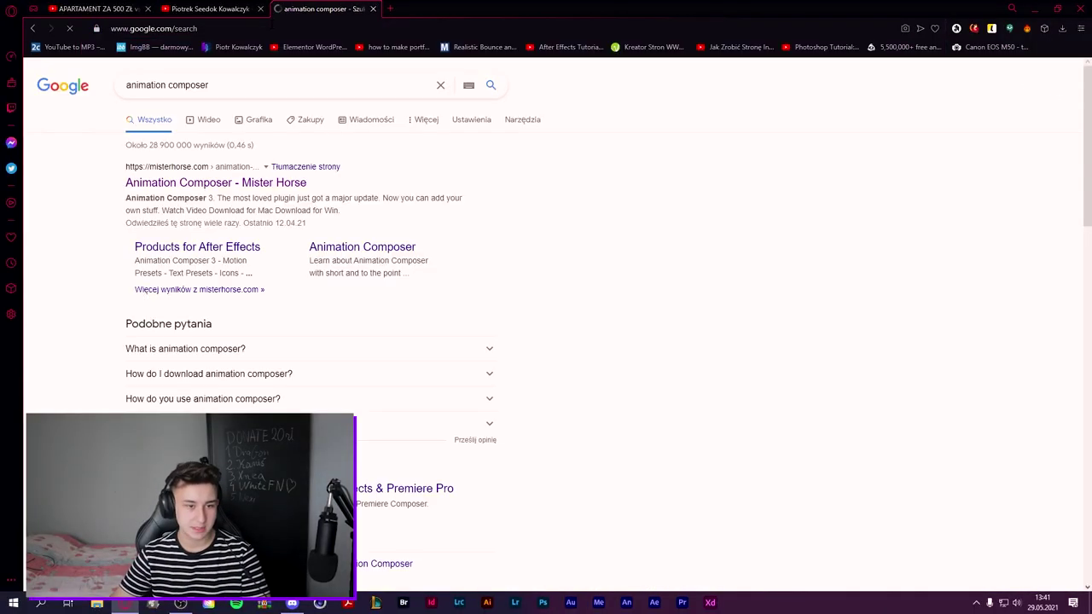
left_click(261, 183)
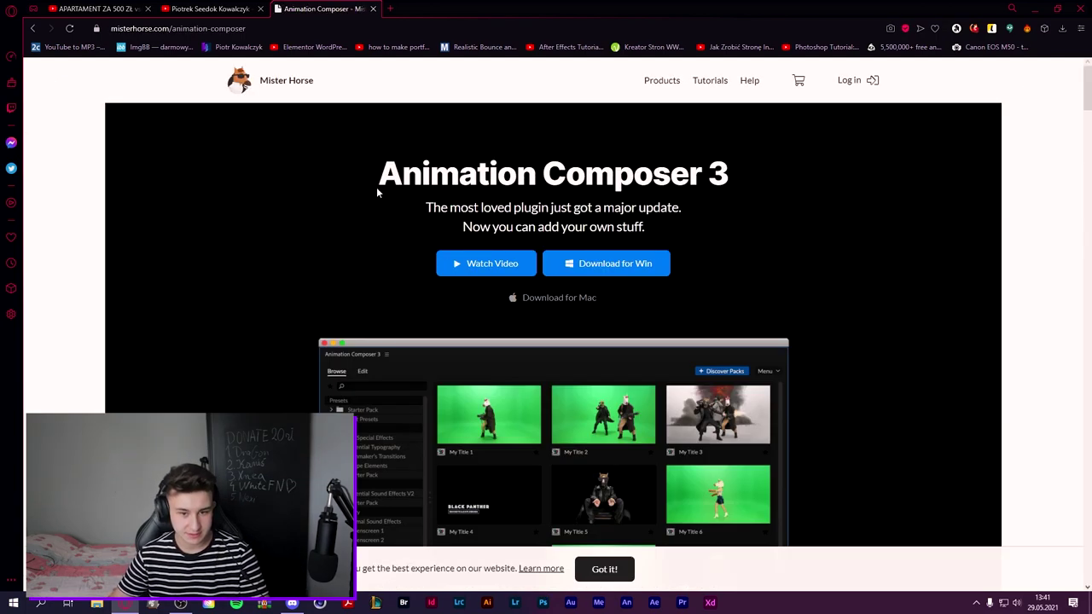
scroll(511, 384, "down", 3)
scroll(560, 422, "up", 3)
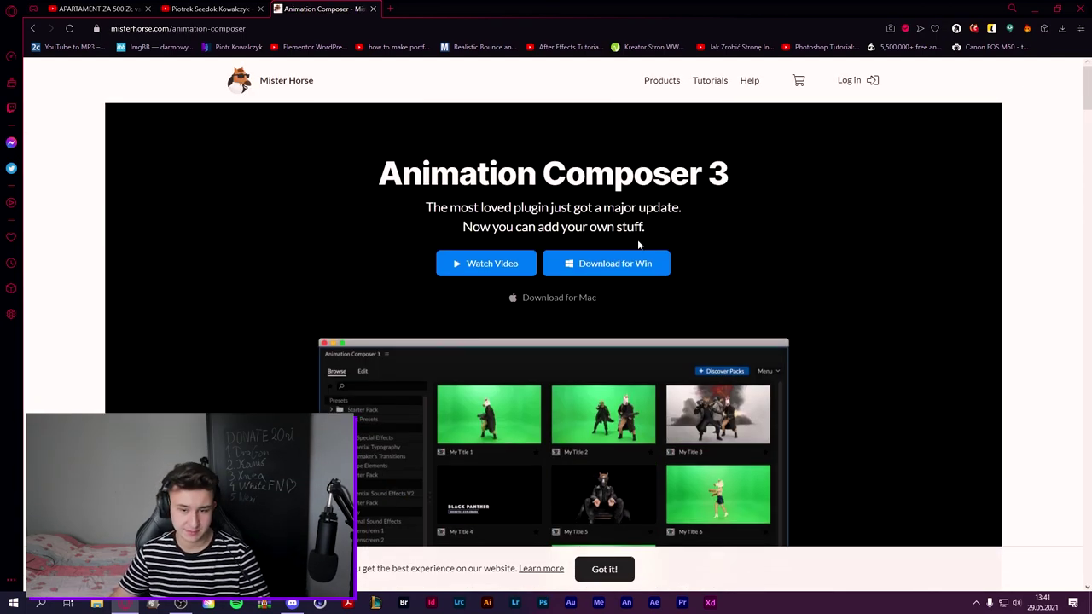
Step: Start the Windows download and cancel the save, then close the tab and minimize Opera
left_click(652, 269)
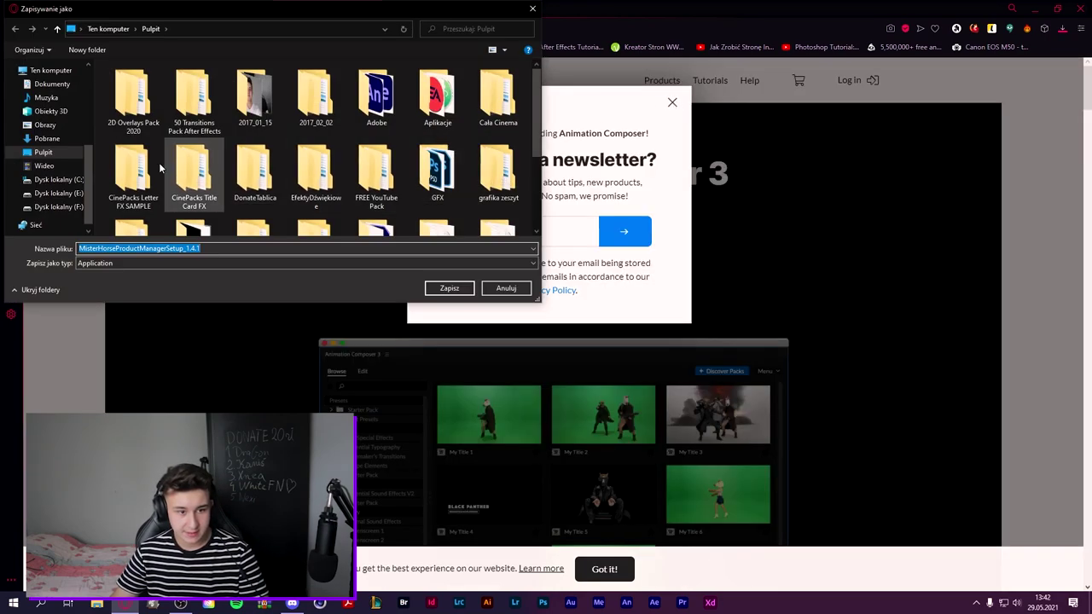
left_click(506, 289)
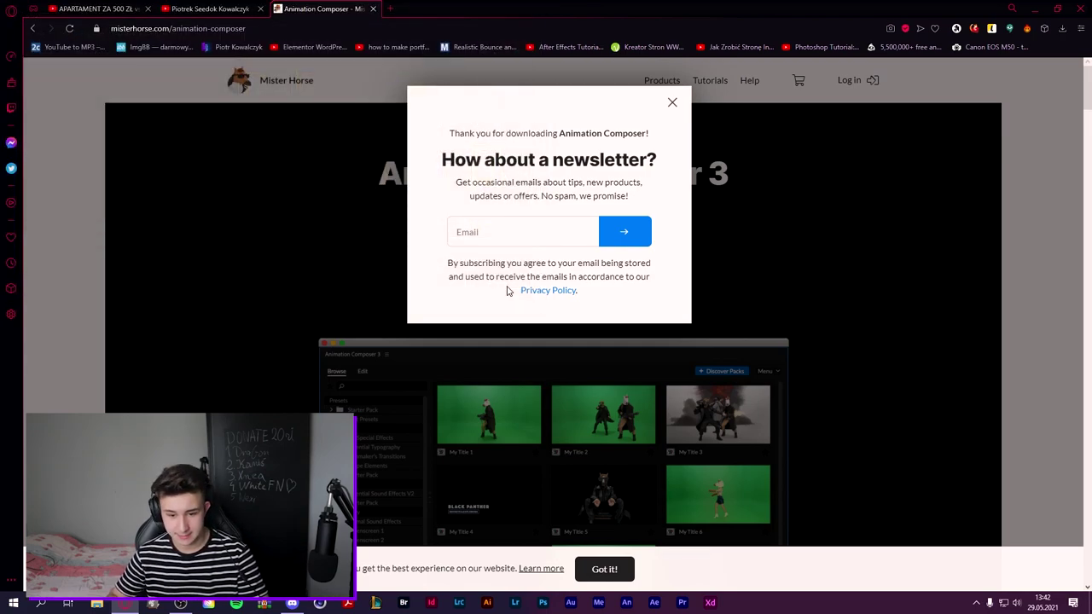
left_click(373, 10)
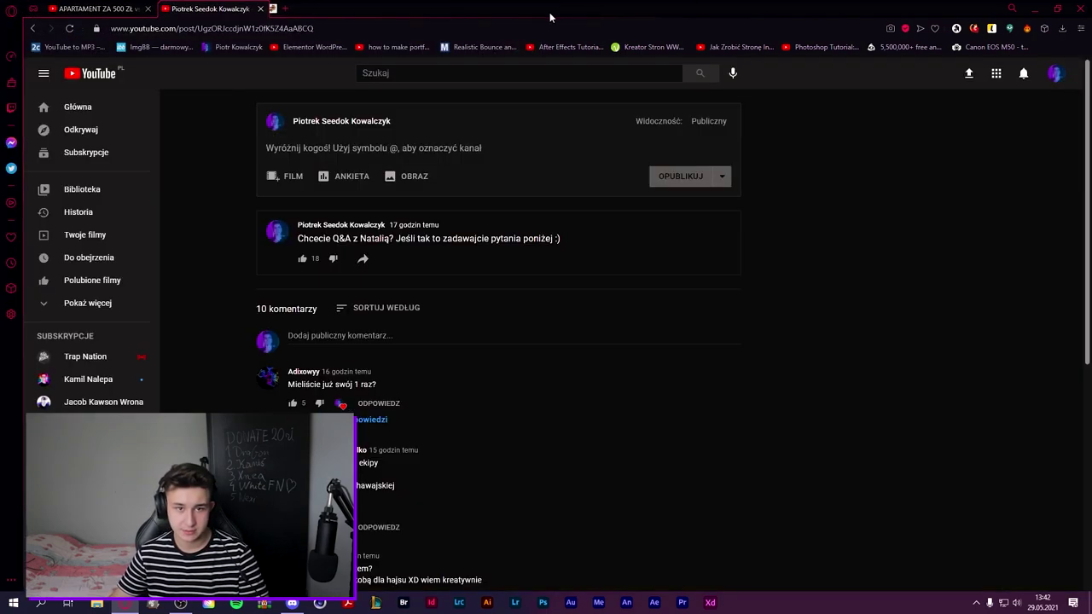
left_click(1029, 9)
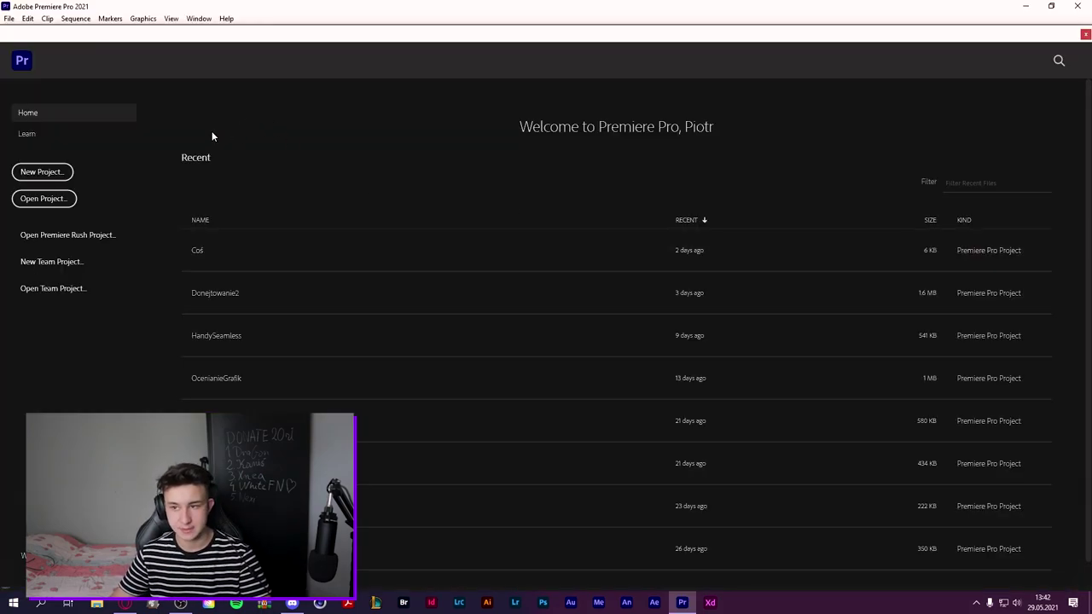
Step: Create a new Premiere Pro project named 'Przykład' saved to the desktop (Pulpit)
left_click(43, 171)
left_click(707, 139)
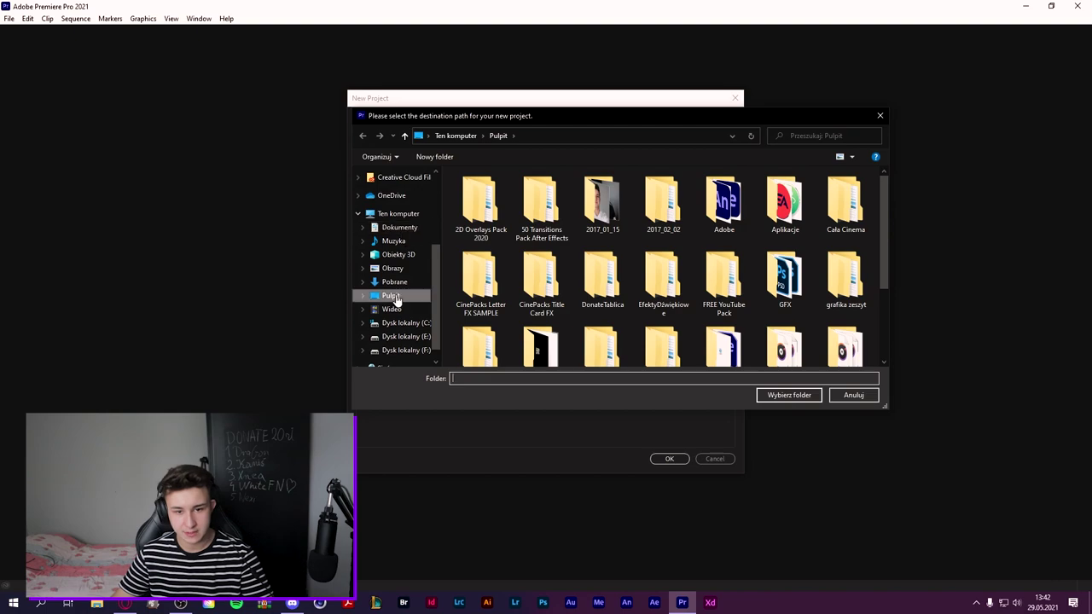
left_click(787, 392)
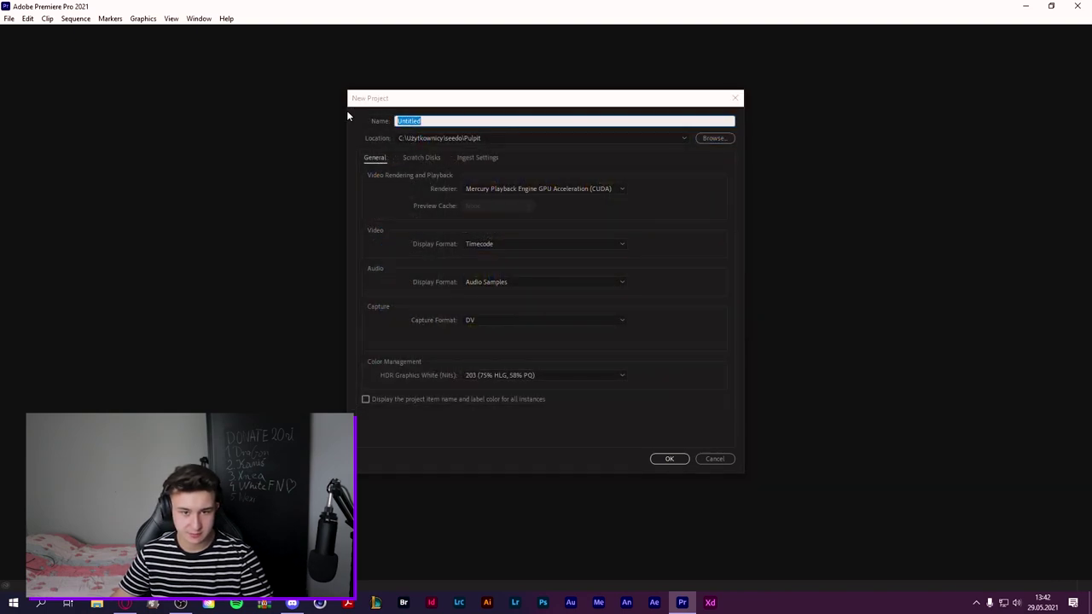
type("Przykł")
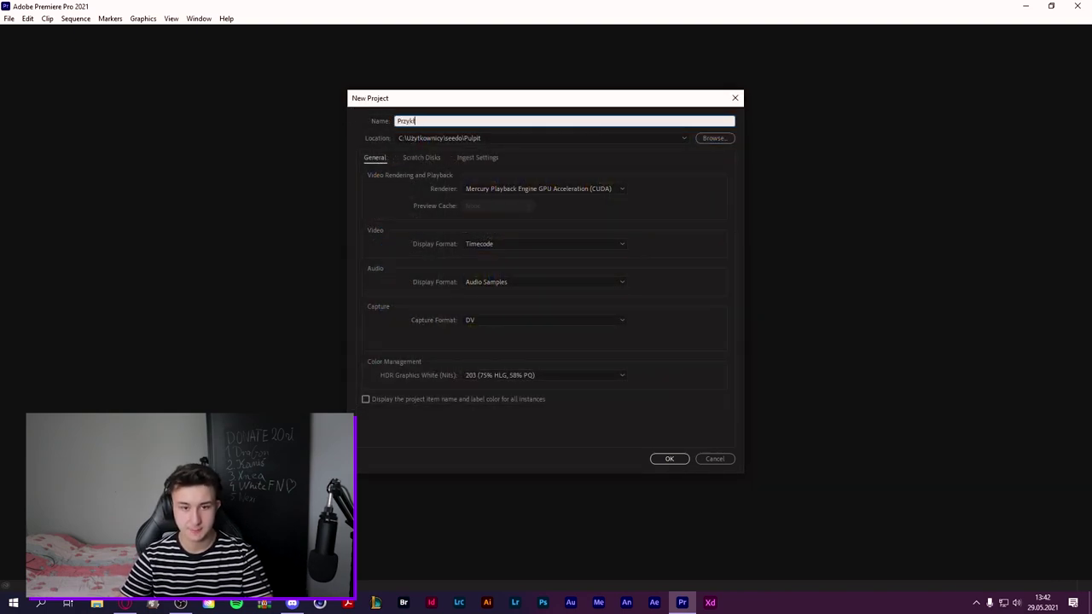
type("ad")
key("Return")
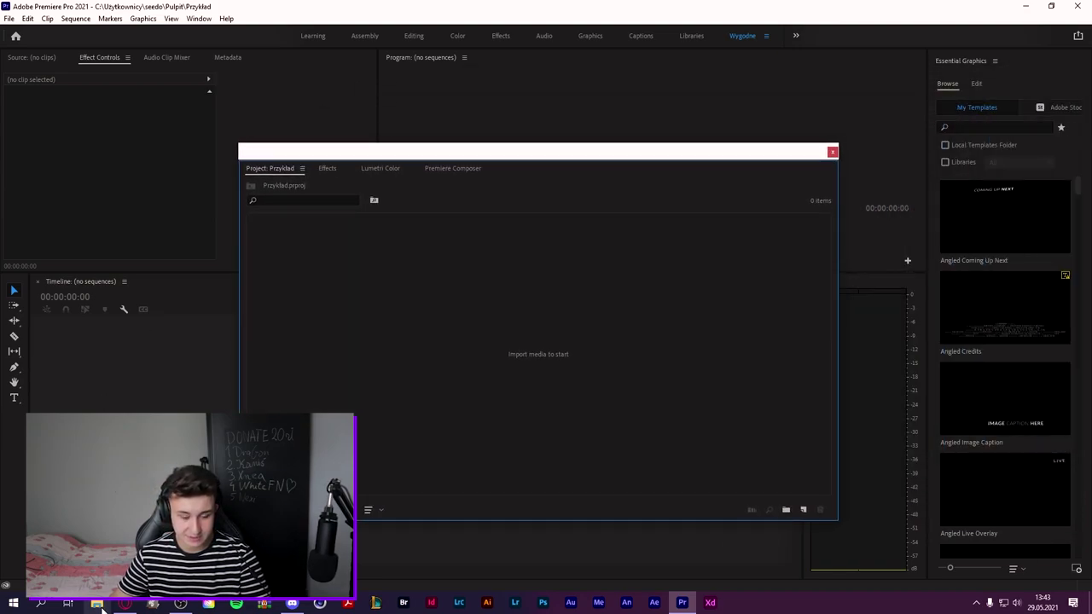
left_click_drag(102, 607, 645, 311)
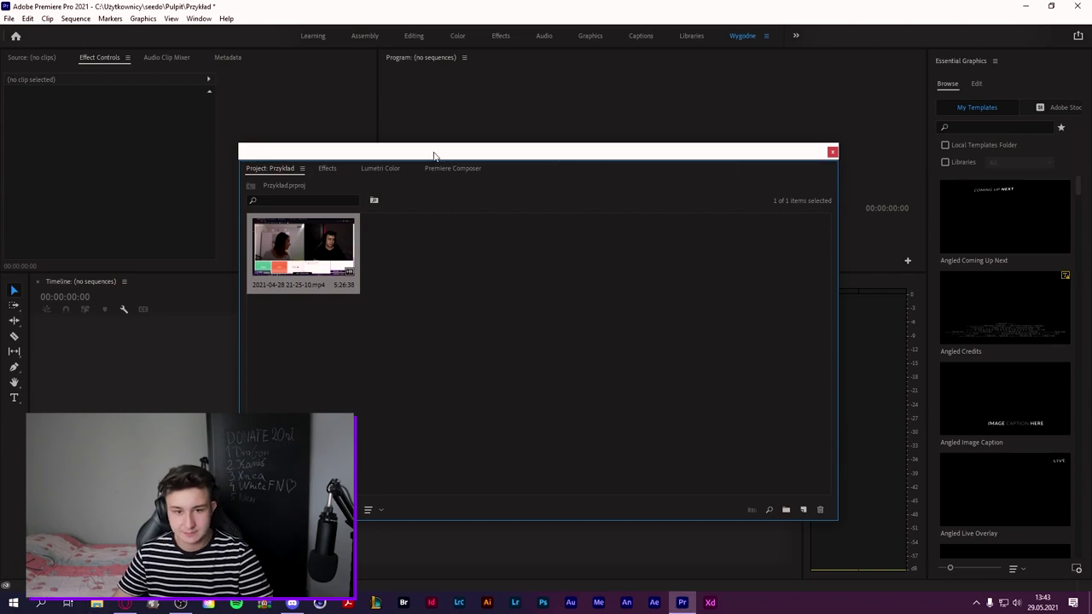
left_click_drag(434, 156, 526, 96)
left_click_drag(396, 192, 389, 348)
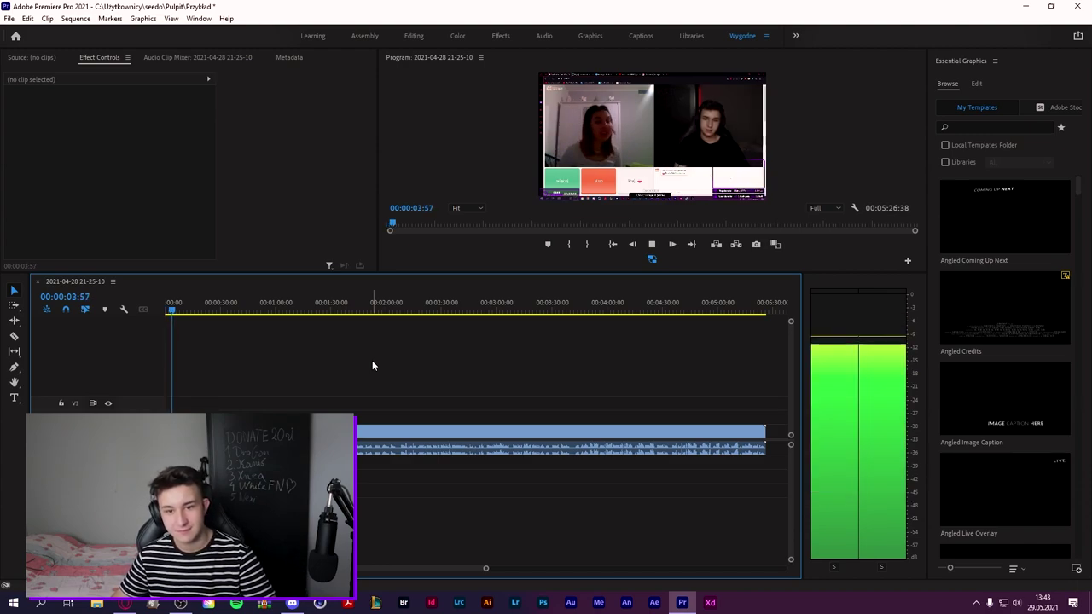
Step: Trim the clip so it ends at 00:00:05:30, removing everything after
key("space")
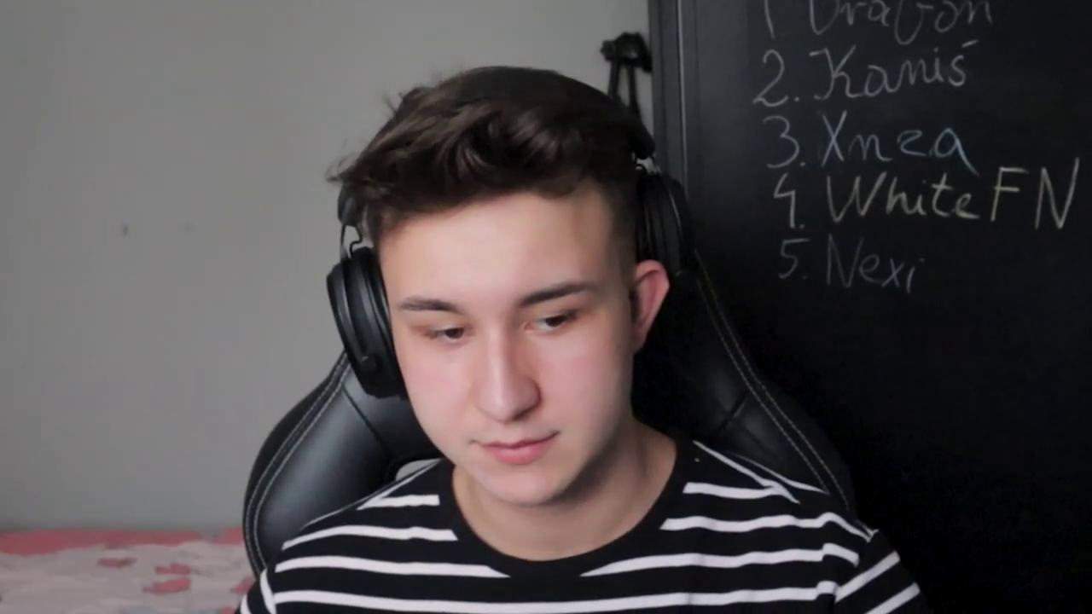
key("=")
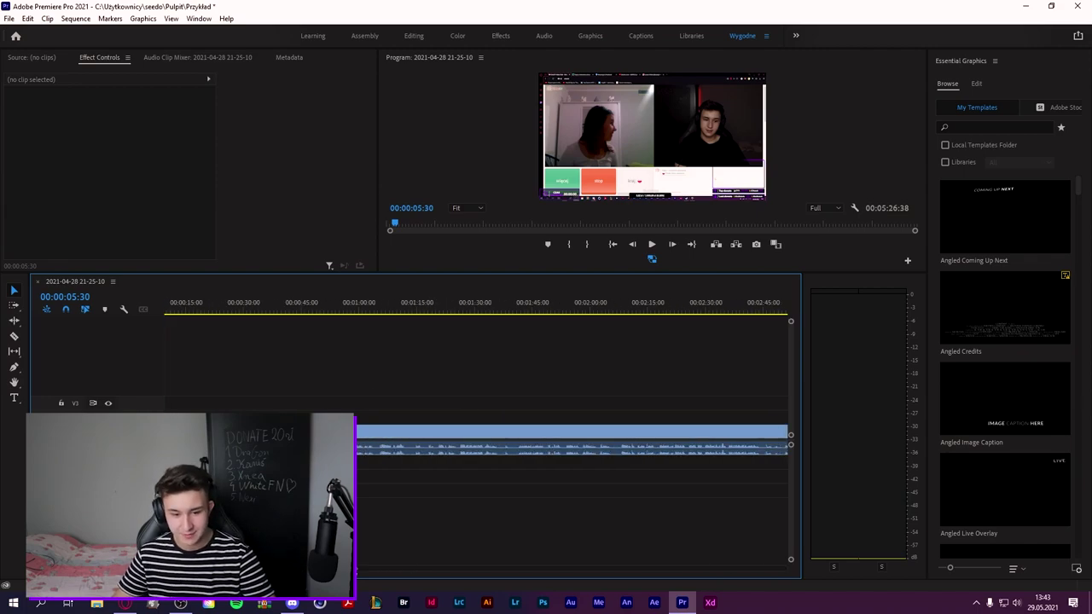
key("=")
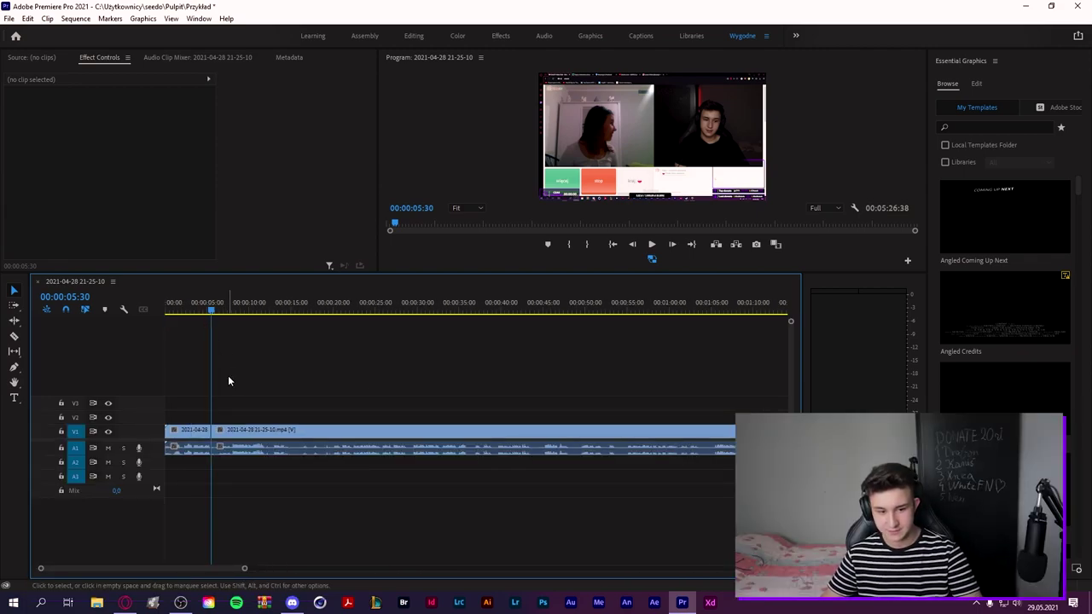
key("w")
key("Home")
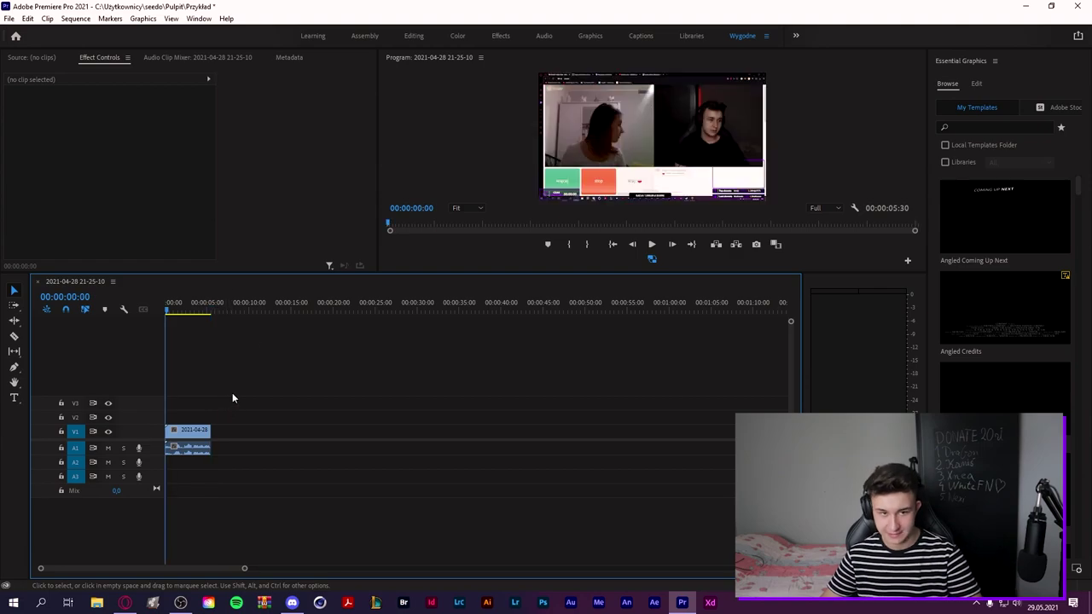
Step: Open the Premiere Composer extension, install its update, and browse Starter Pack > Text Presets
left_click(200, 19)
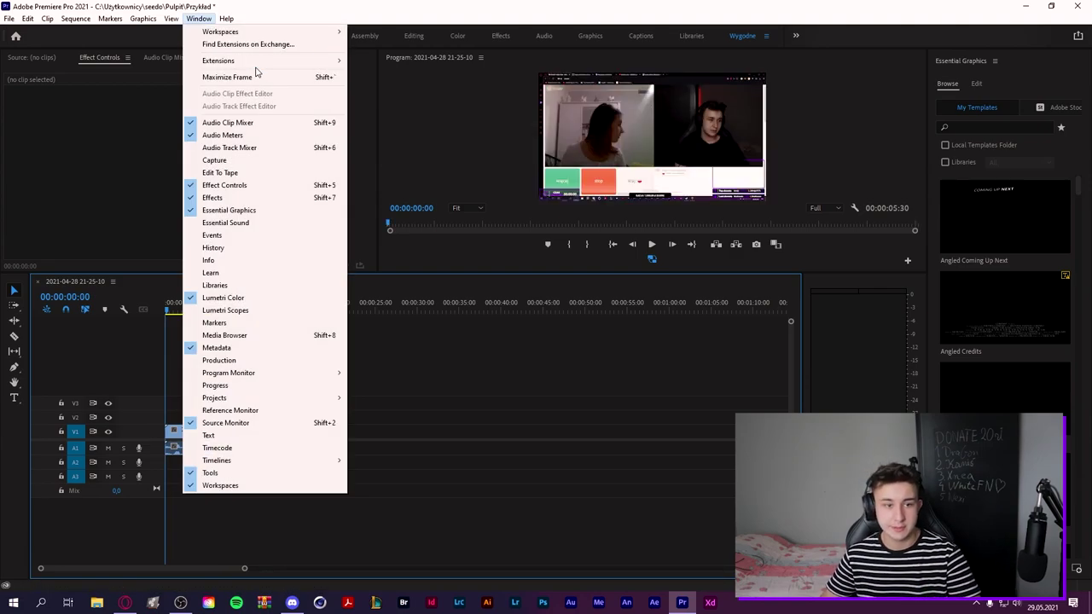
mouse_move(258, 65)
left_click(381, 61)
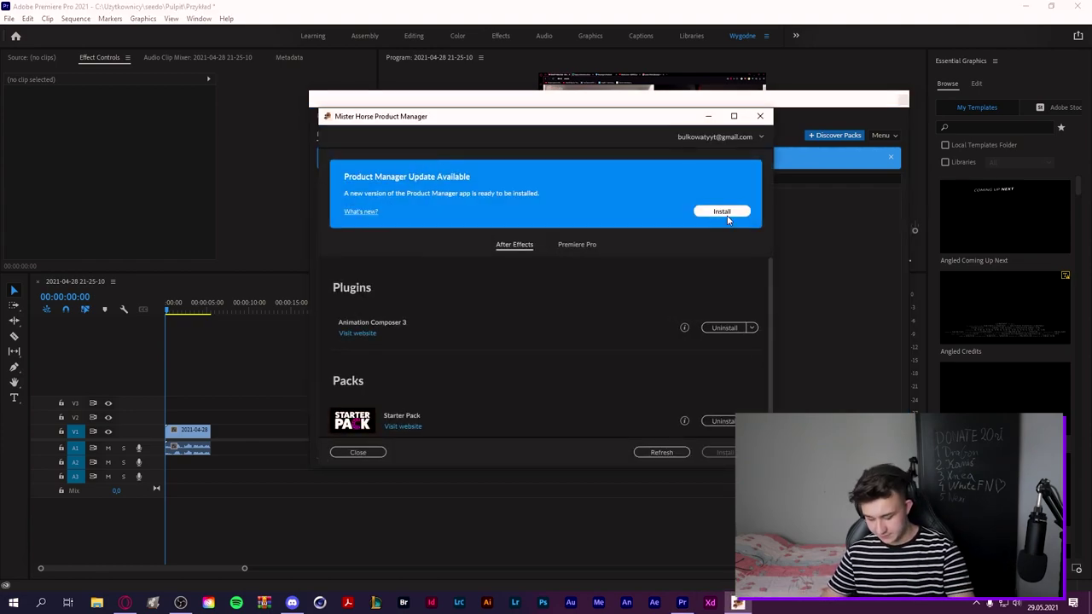
left_click(723, 212)
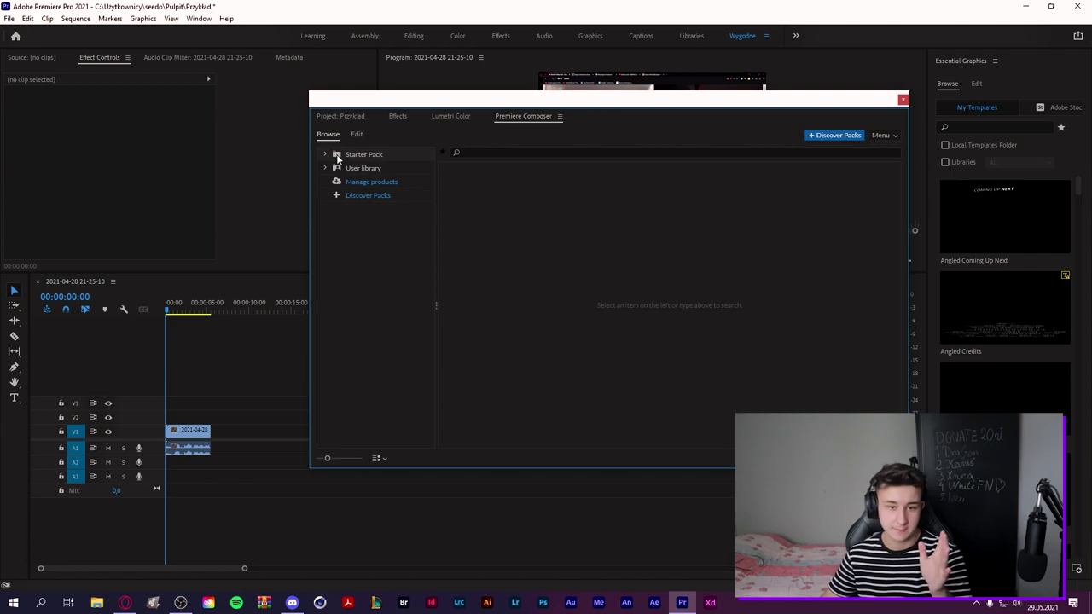
left_click(326, 154)
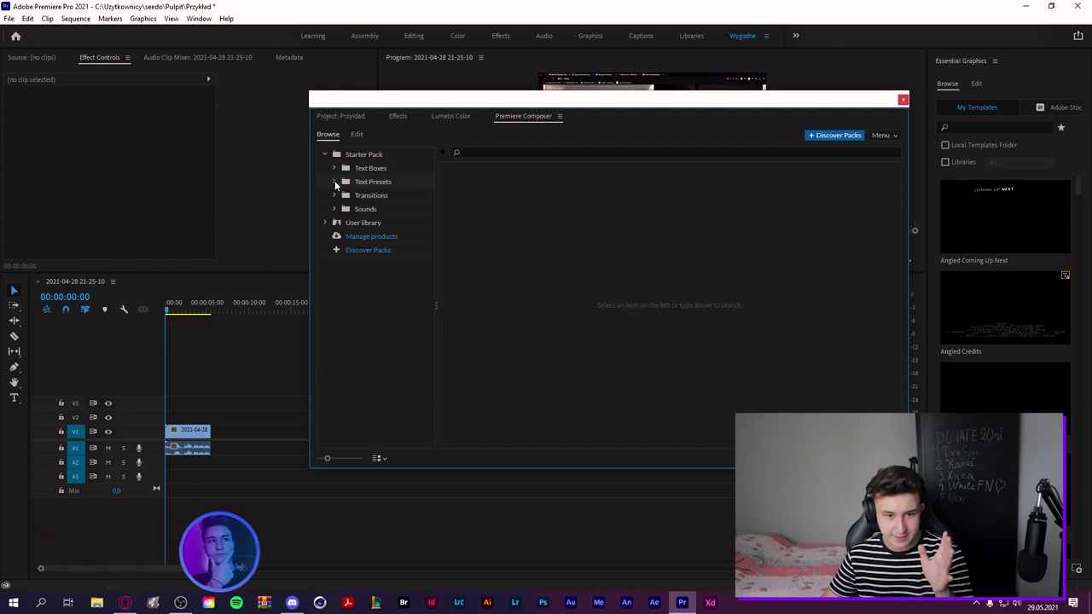
left_click(335, 181)
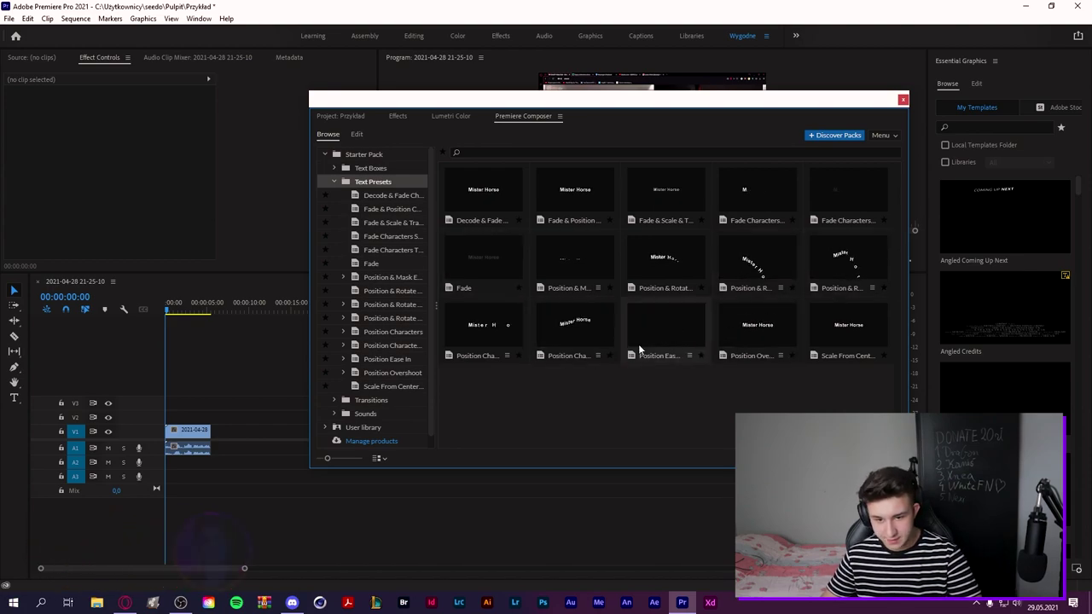
Step: Add the 'Position & Rotate & Scale Characters From Start Overshoot' text preset to the sequence
double_click(670, 267)
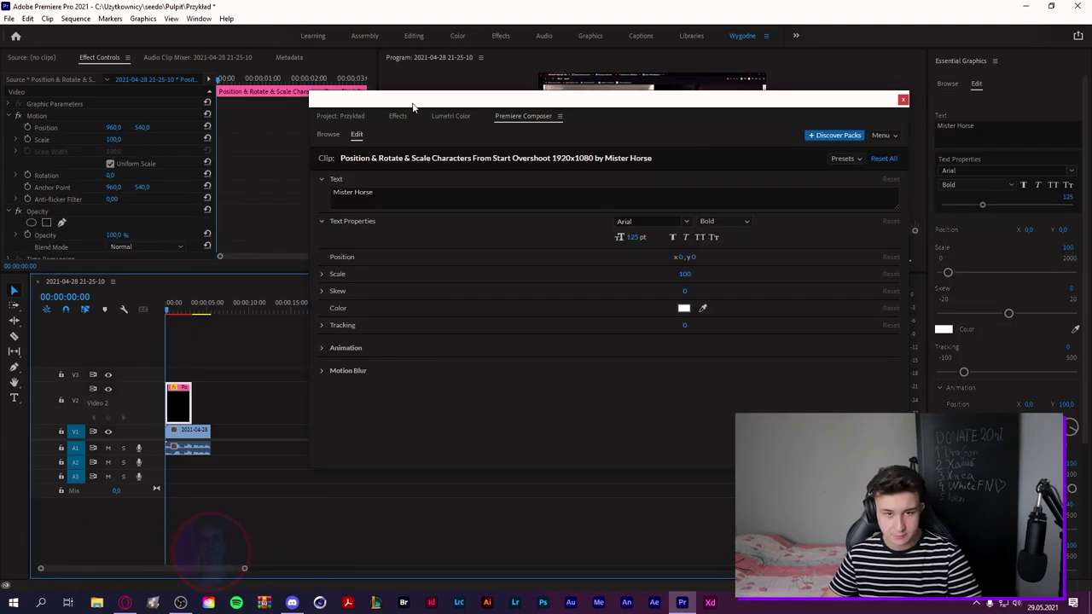
left_click_drag(415, 104, 1091, 247)
left_click_drag(244, 568, 51, 577)
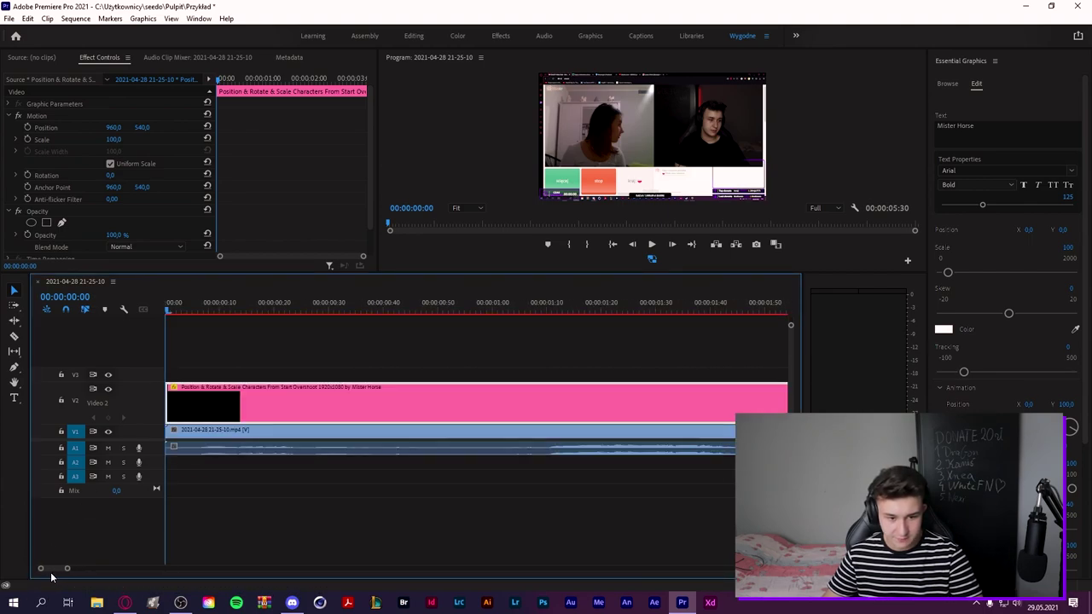
key("minus")
key("minus")
key("space")
key("minus")
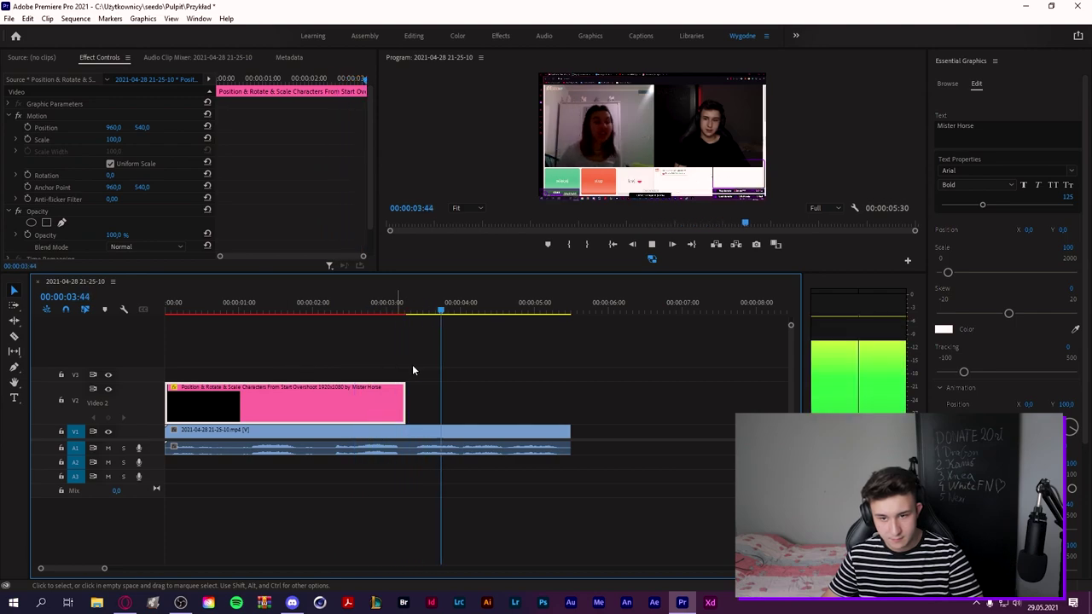
Step: Move the text clip later on V2, cut it in two, and shift one piece
left_click_drag(335, 409, 418, 412)
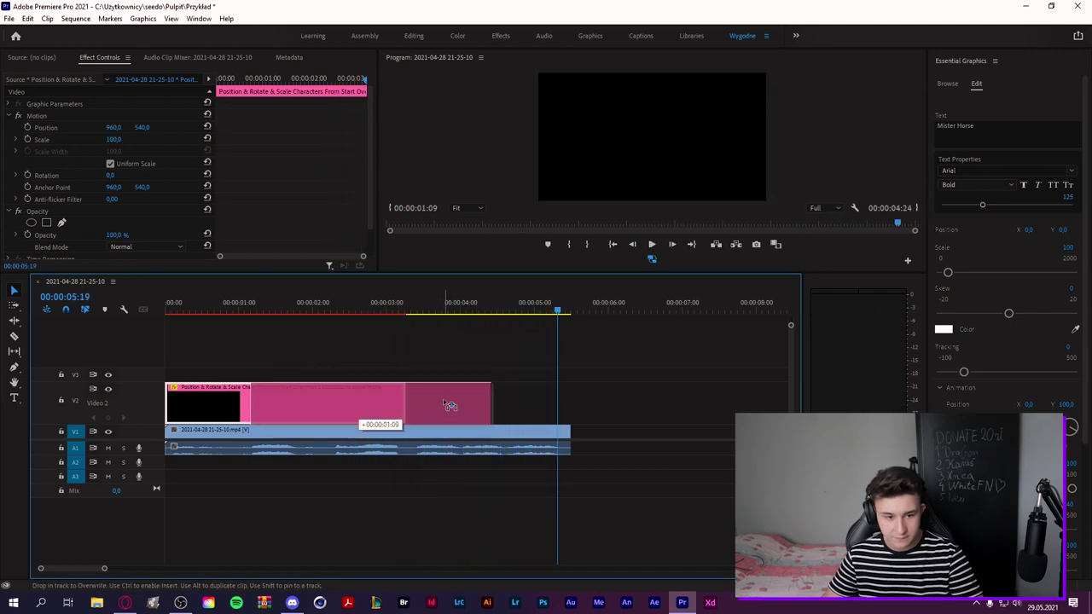
left_click(311, 410)
key("v")
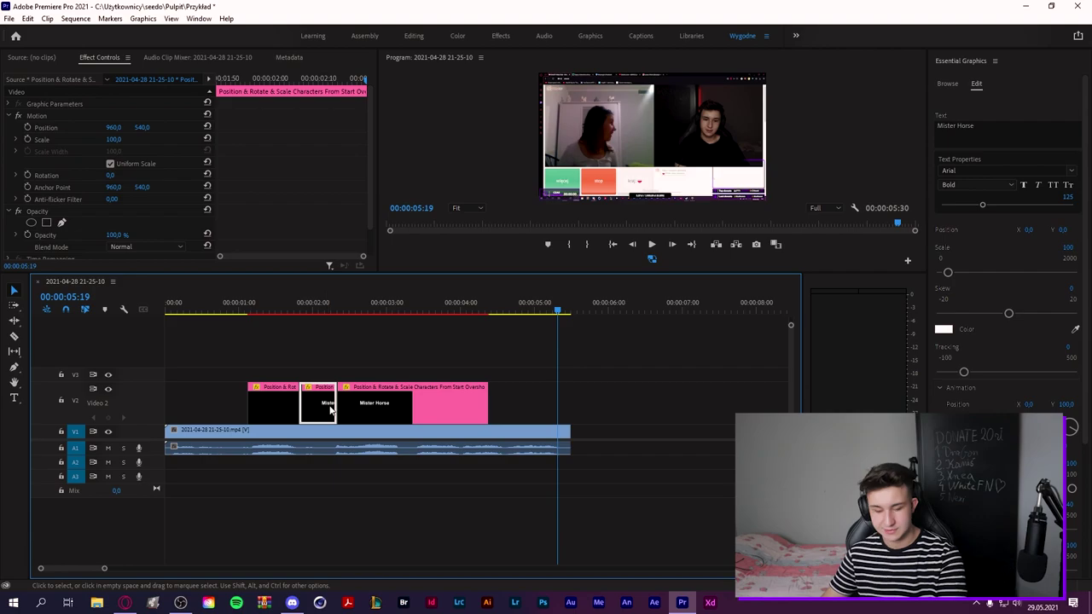
left_click_drag(333, 412, 570, 402)
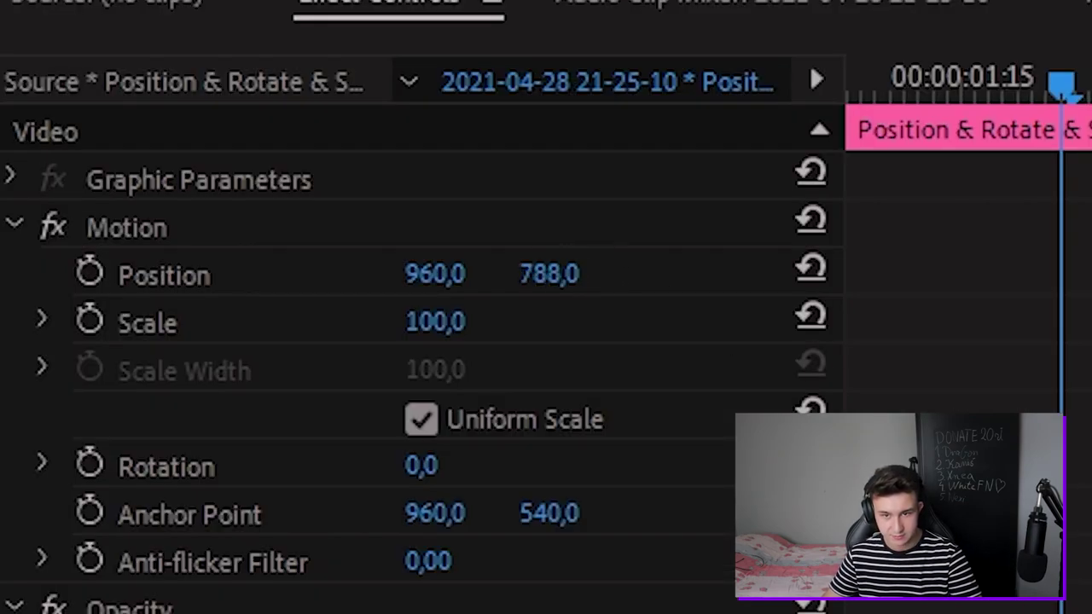
Step: Change the caption to 'No mamo' with an orange fill and Position Y 968
left_click_drag(549, 274, 592, 274)
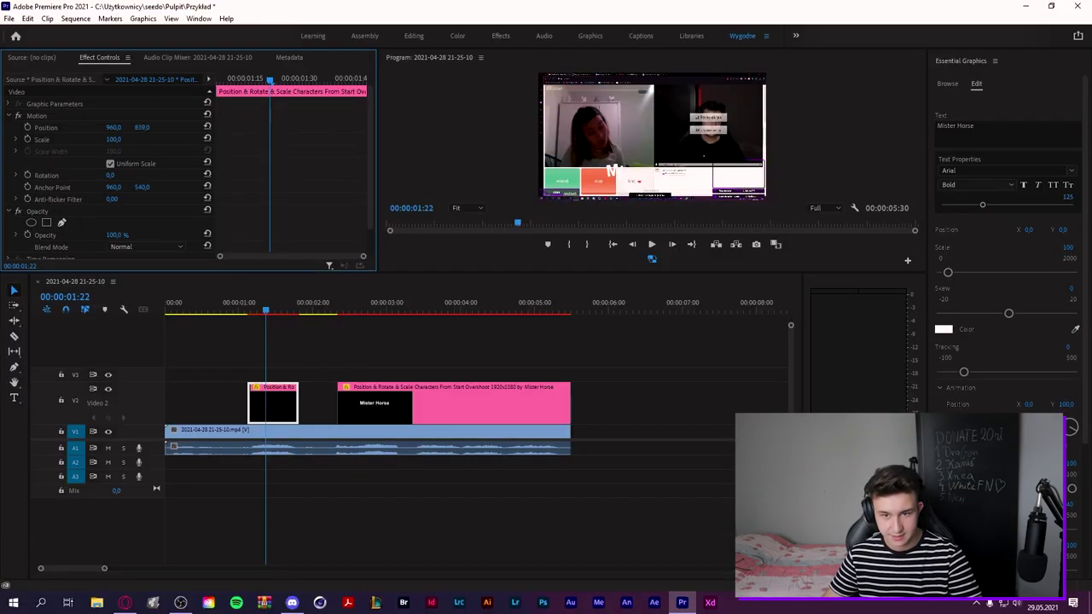
double_click(623, 179)
type("No mamo")
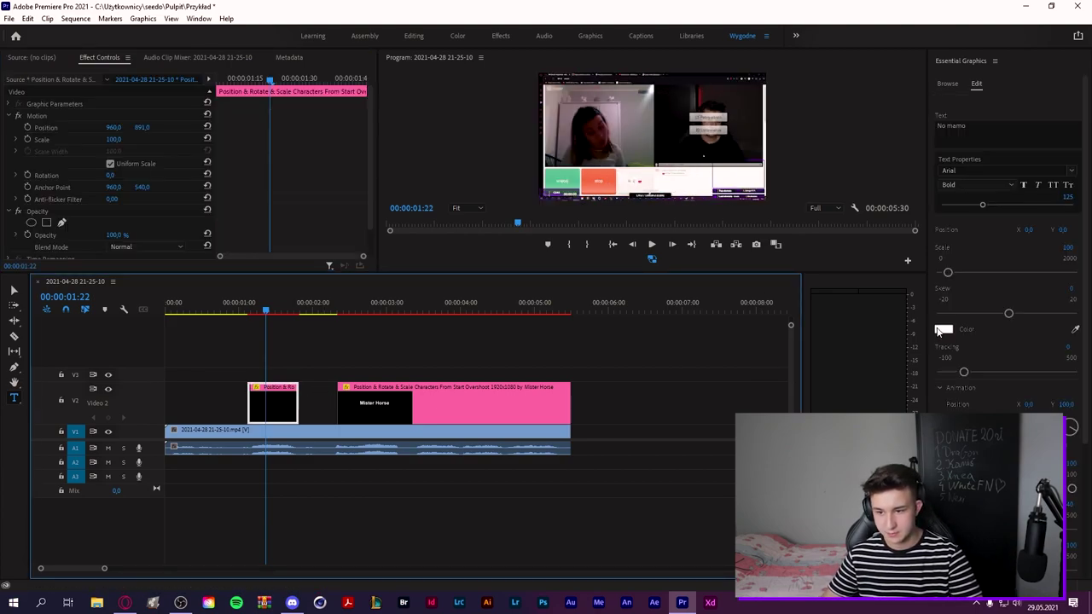
left_click(943, 329)
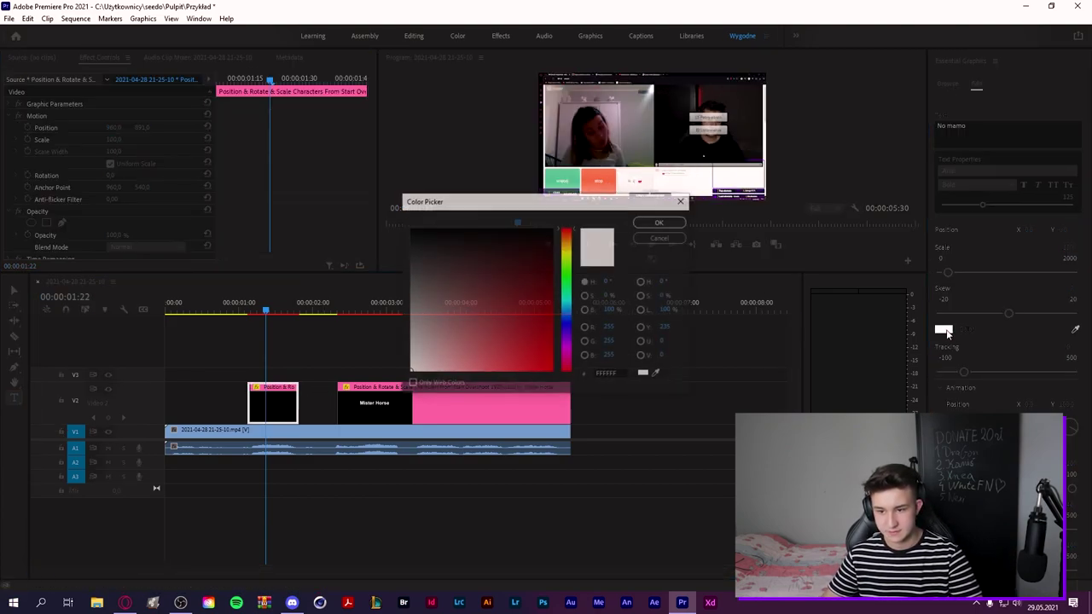
left_click_drag(572, 271, 571, 260)
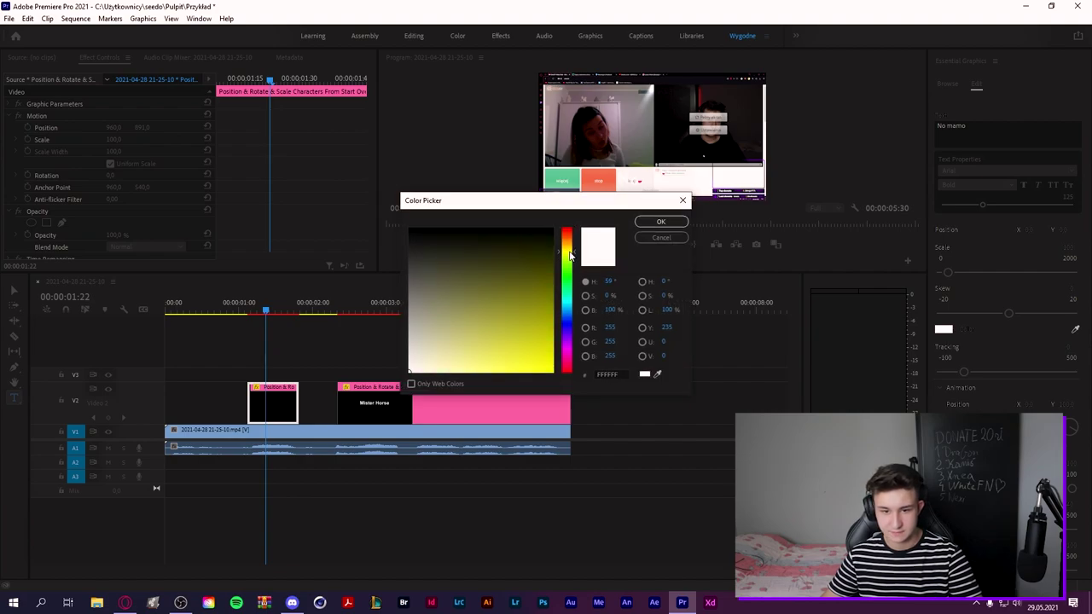
left_click(660, 221)
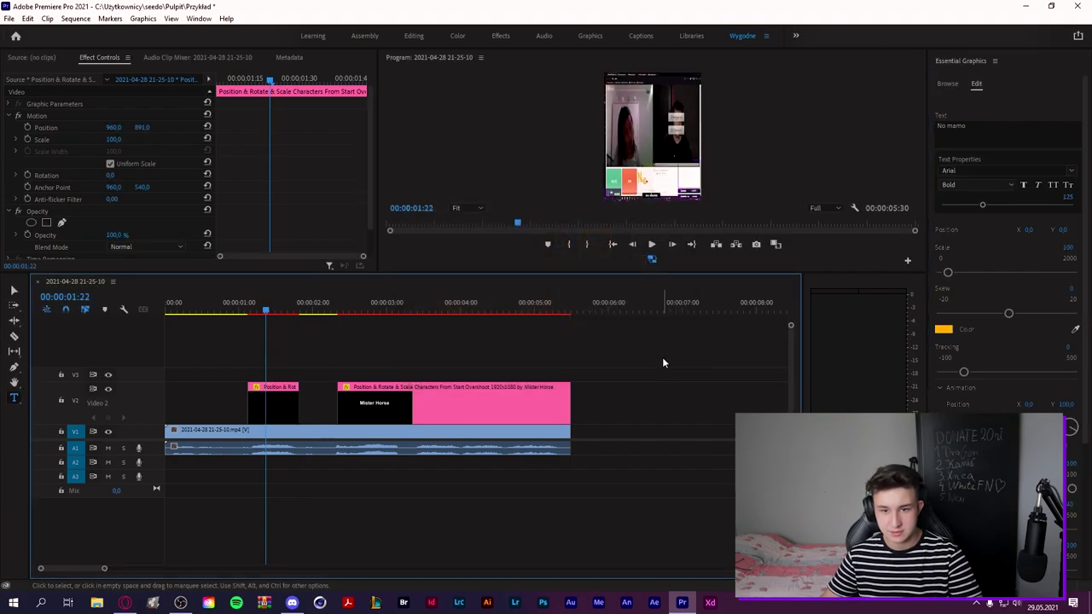
left_click(273, 405)
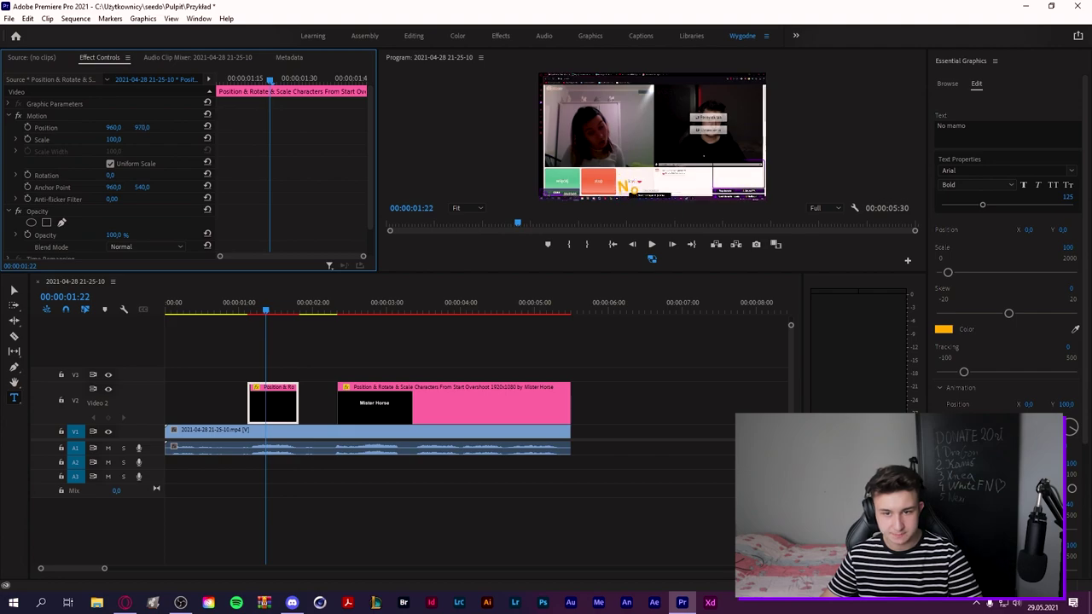
left_click_drag(142, 127, 139, 127)
Step: Apply Drop Shadow to the 'No mamo' caption with 75% opacity and distance 15
key("shift+7")
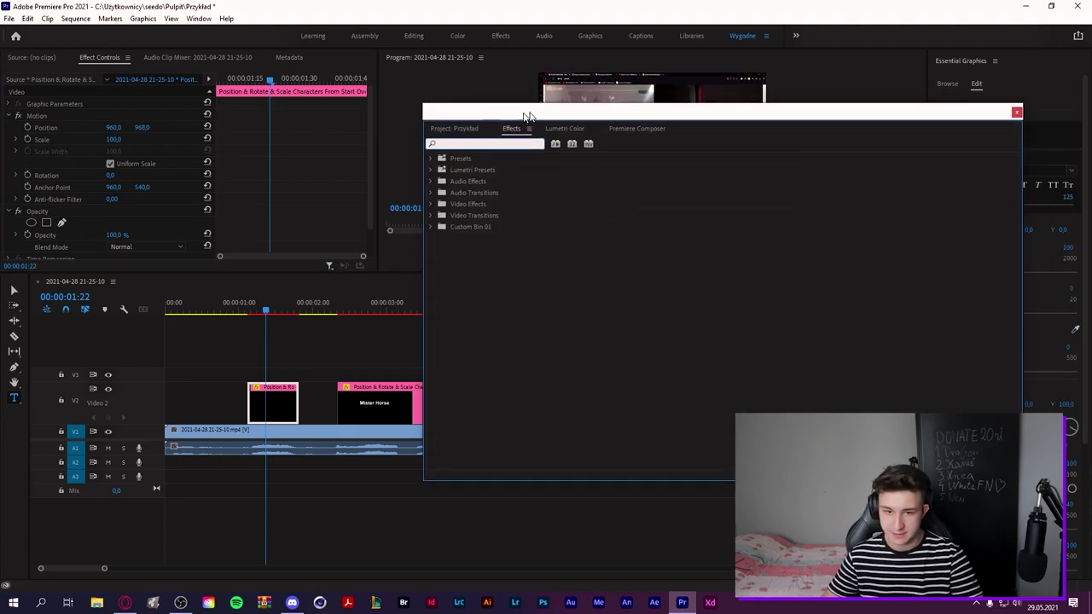
type("drop sh")
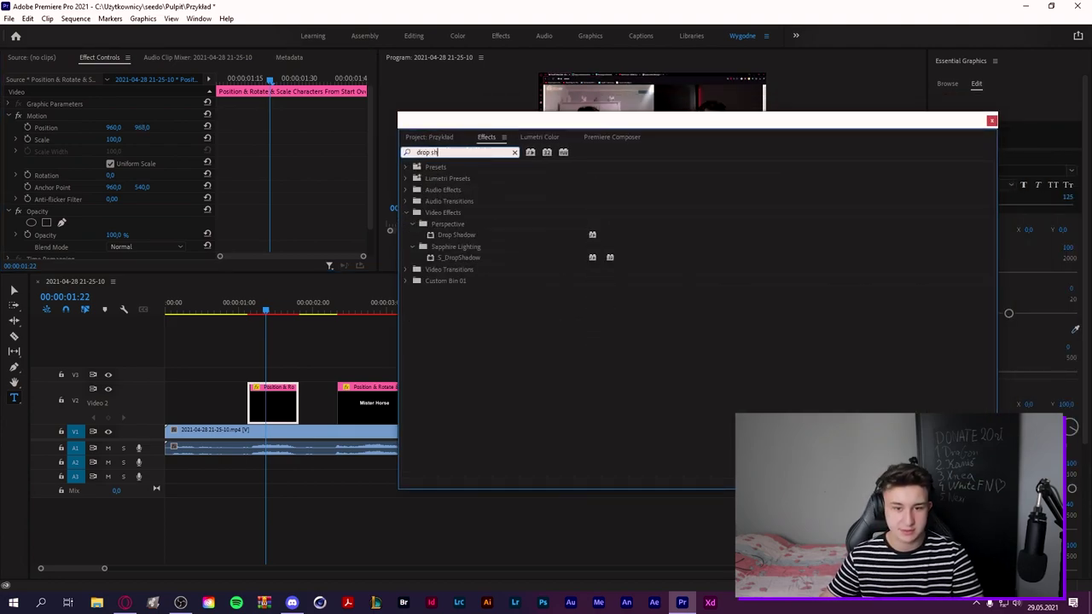
left_click_drag(456, 235, 273, 407)
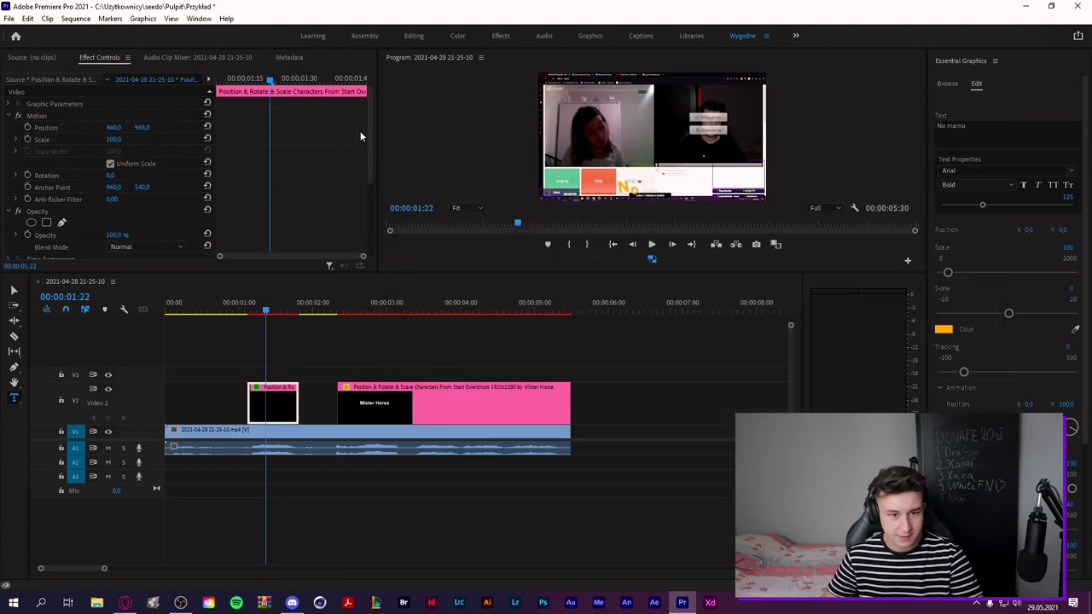
scroll(350, 196, "down", 3)
left_click(120, 180)
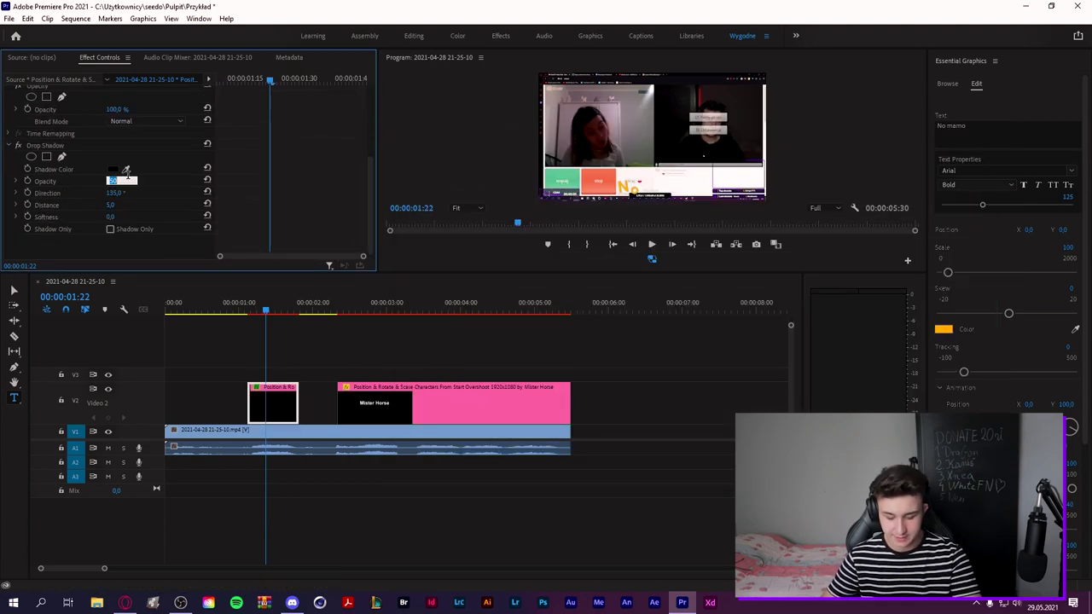
type("5")
left_click(119, 204)
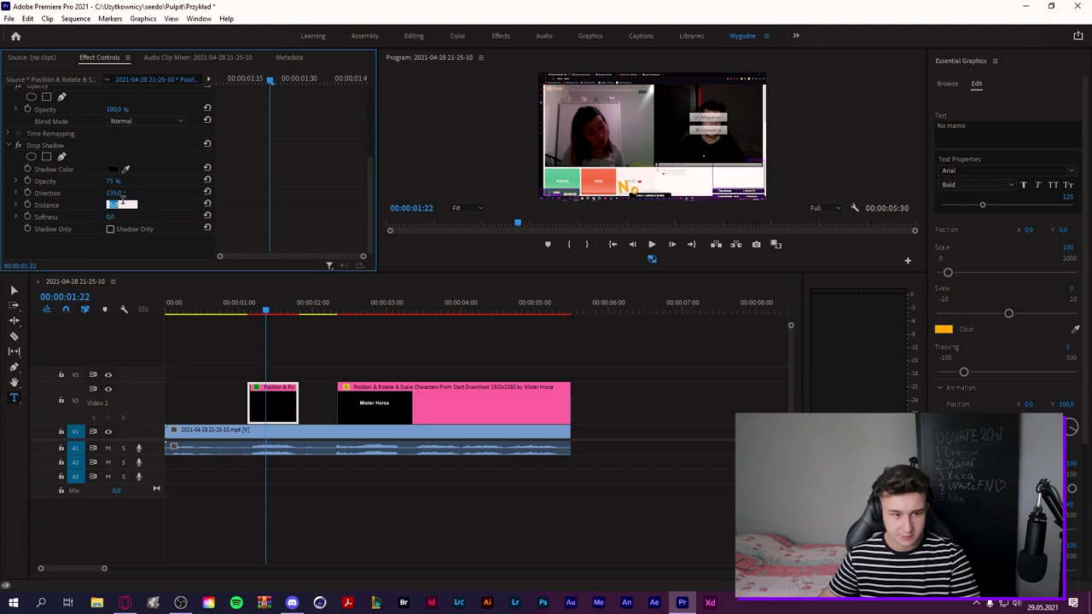
type("12")
key("Return")
left_click(120, 205)
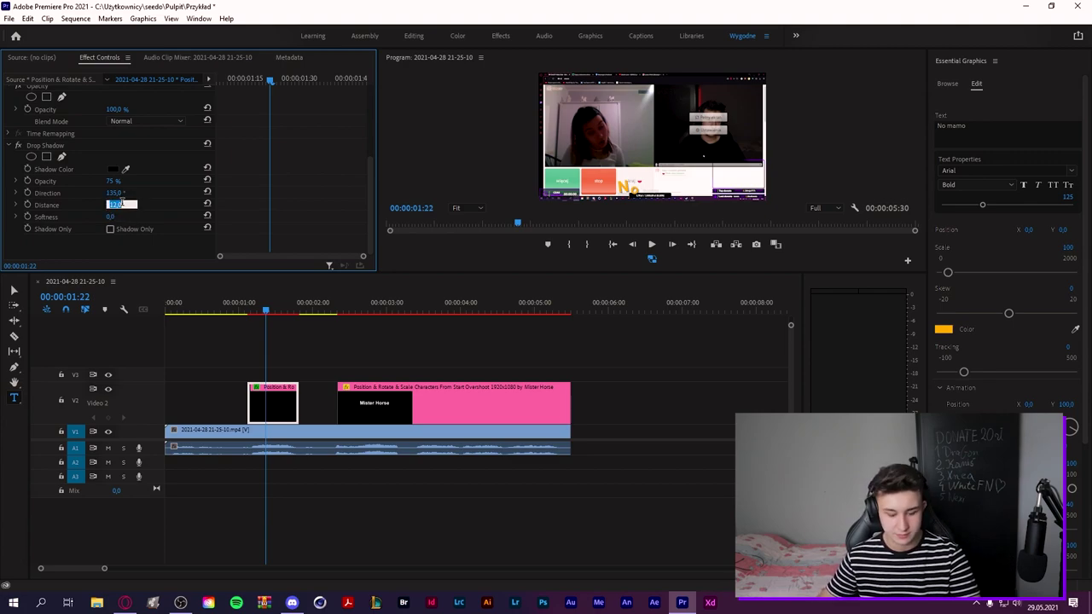
key("Return")
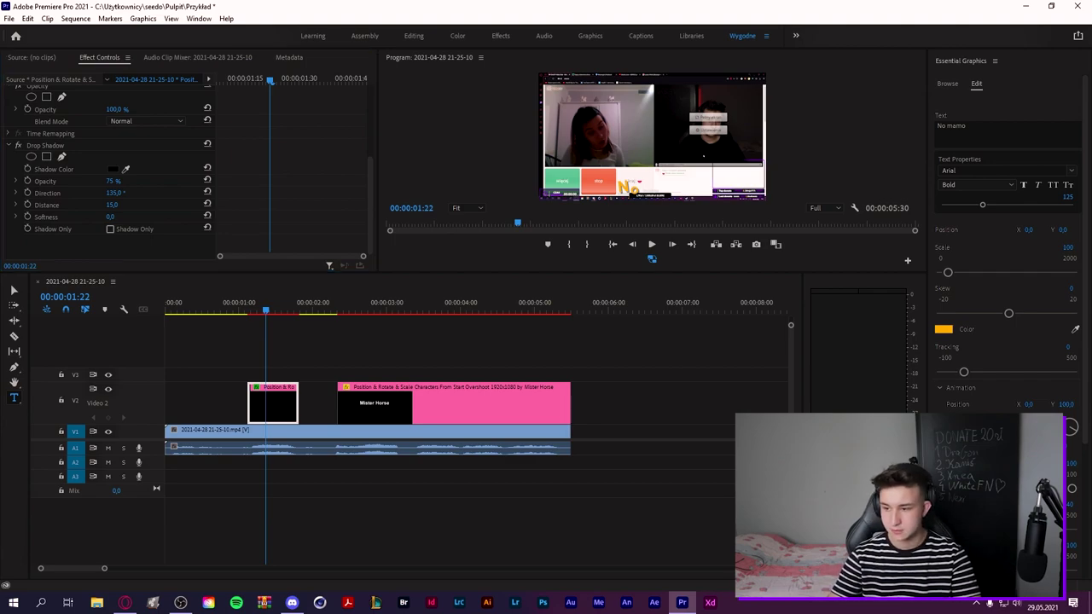
key("shift+7")
Step: Apply Turbulent Displace to the caption with Amount 12 and Size 5
type("turbu")
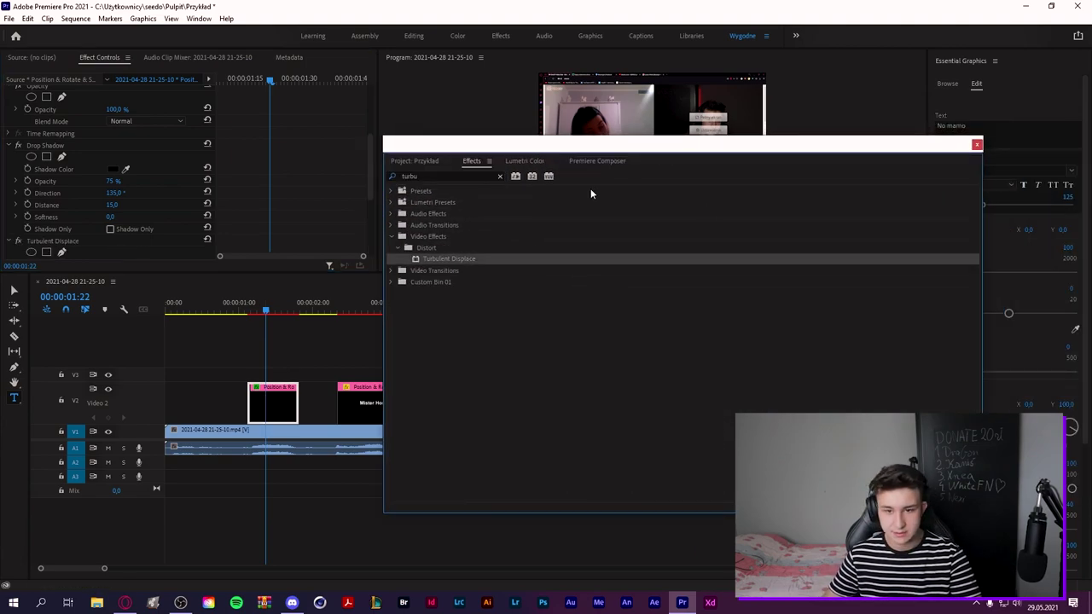
left_click_drag(419, 261, 120, 170)
left_click(121, 185)
key("Return")
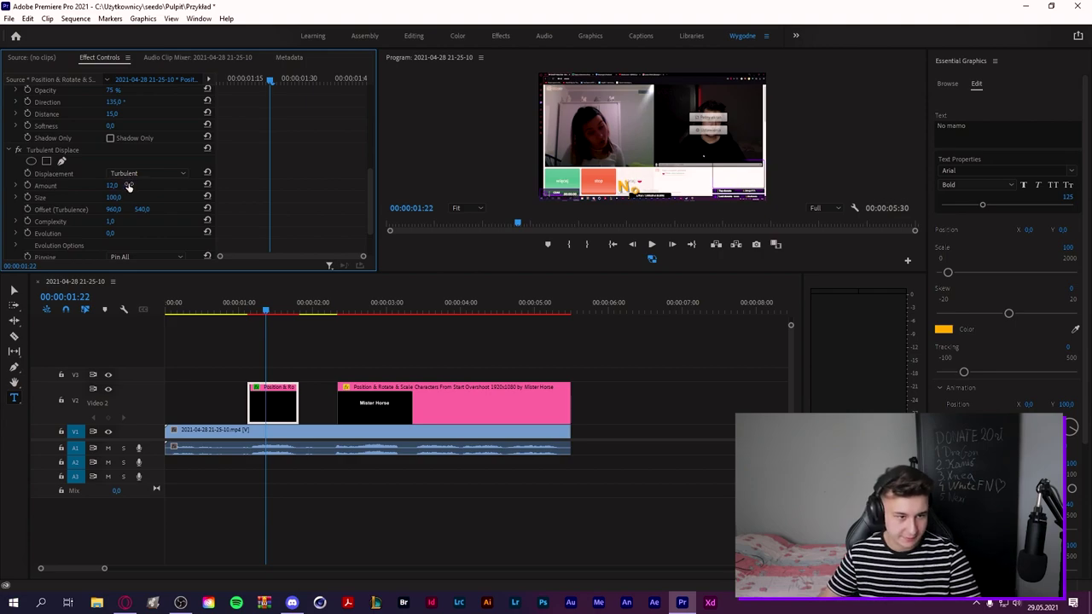
left_click(114, 197)
type("5")
key("Return")
Step: Change the Turbulent Displace Random Seed under Evolution Options, then deselect the clip
scroll(128, 209, "down", 2)
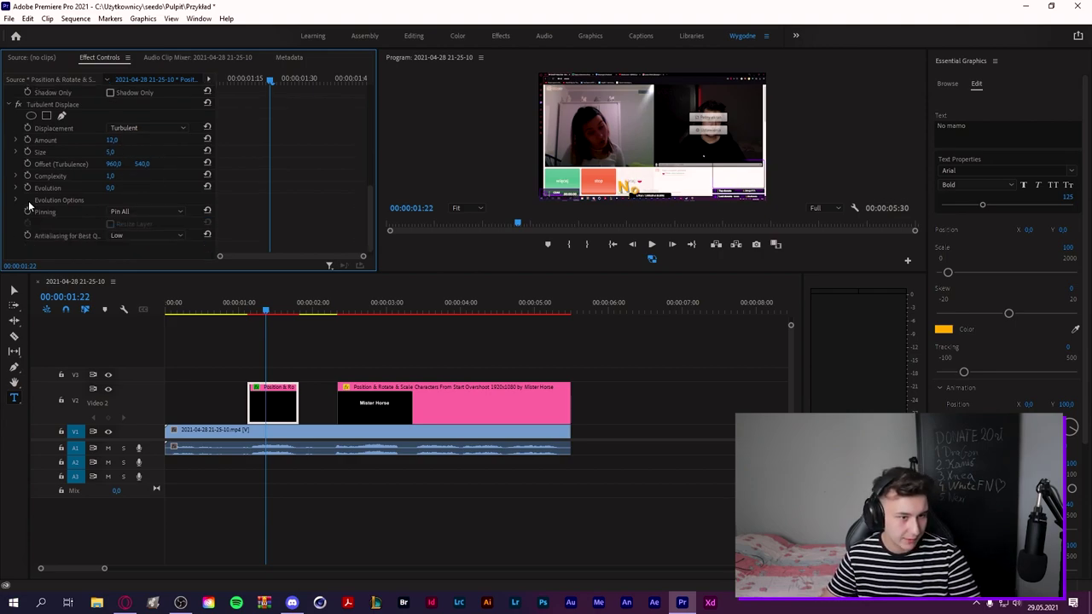
left_click(19, 201)
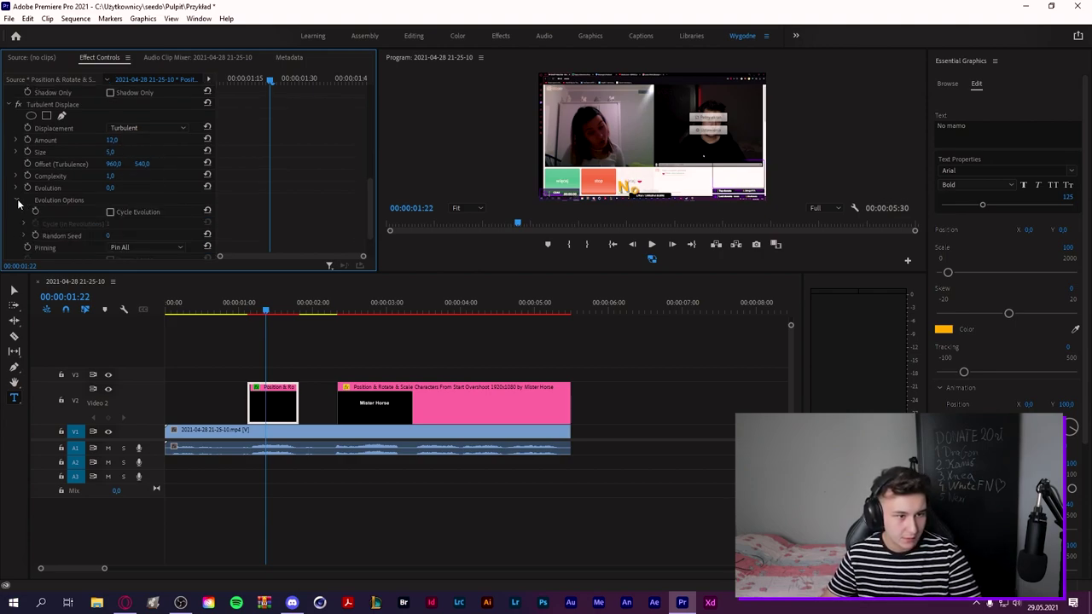
left_click(108, 236)
key("Return")
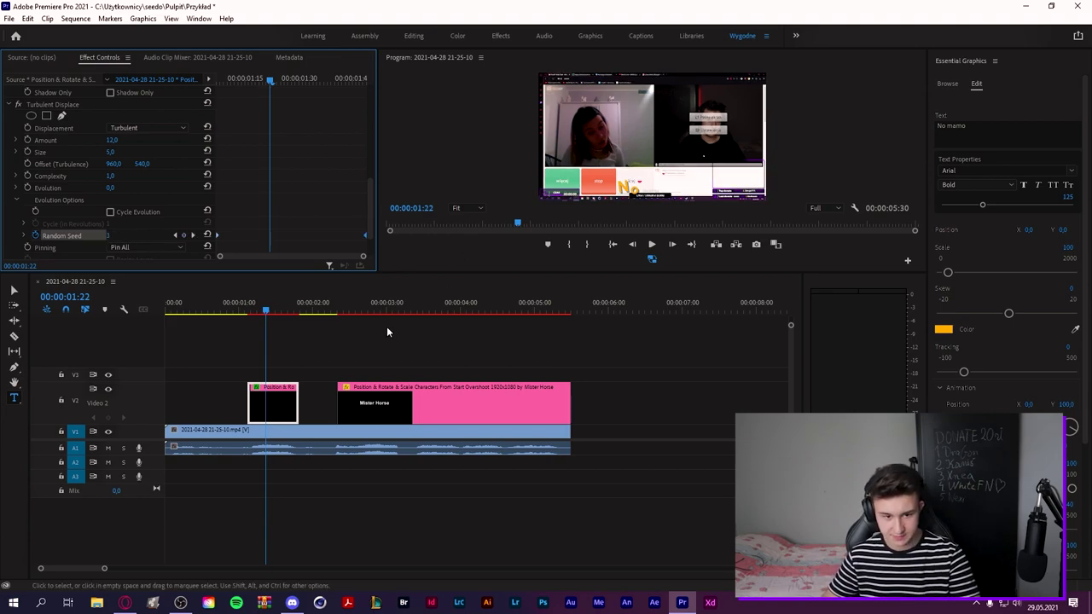
left_click(382, 328)
key("shift+Left")
key("shift+Left")
key("shift+Left")
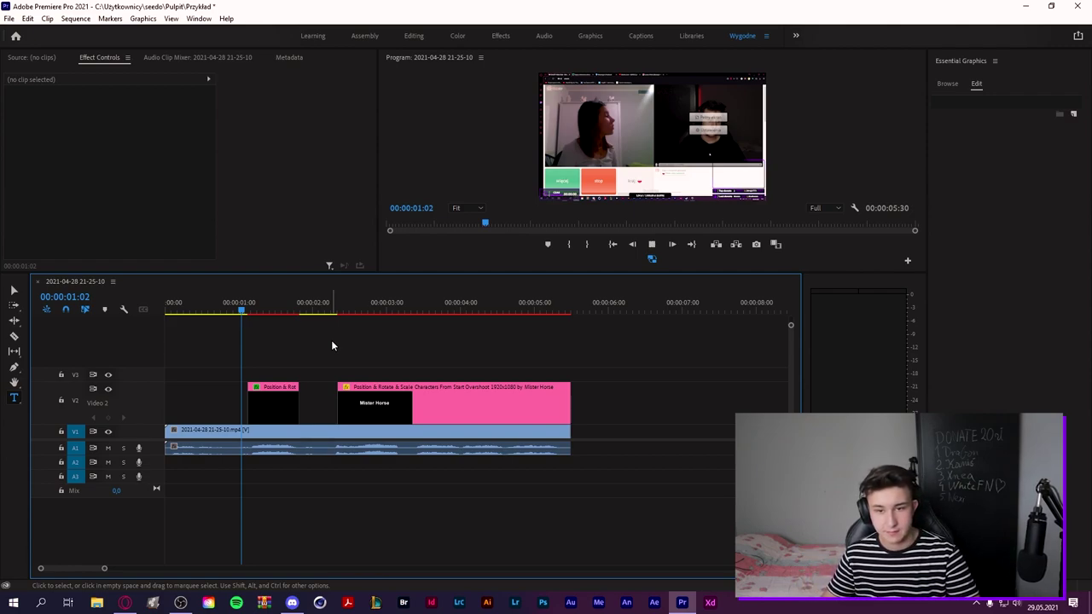
Step: Preview the sequence and delete the leftover Mister Horse clip from V2
key("space")
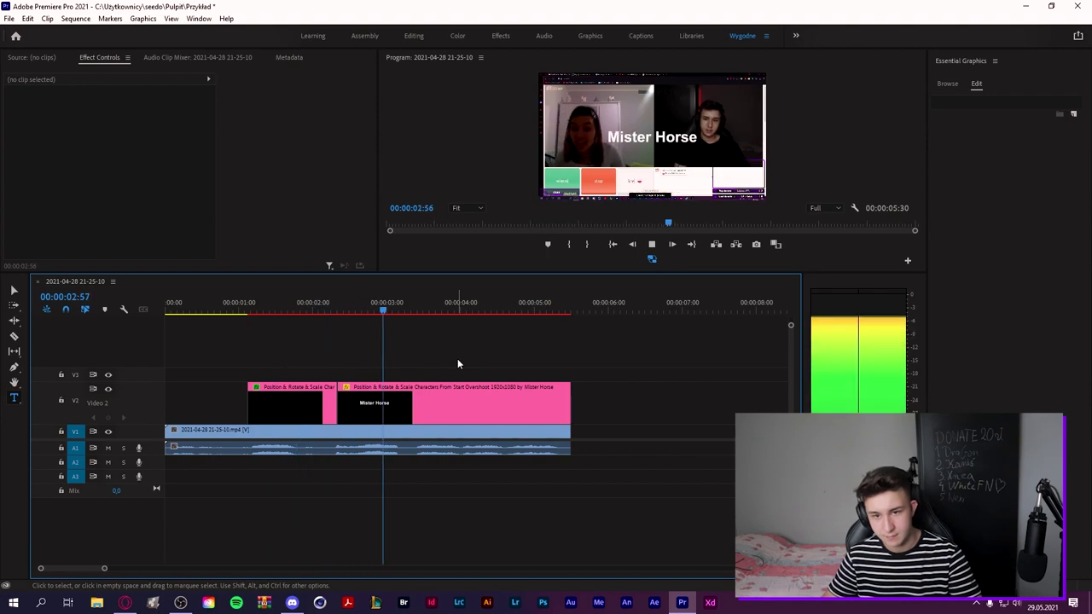
left_click(465, 407)
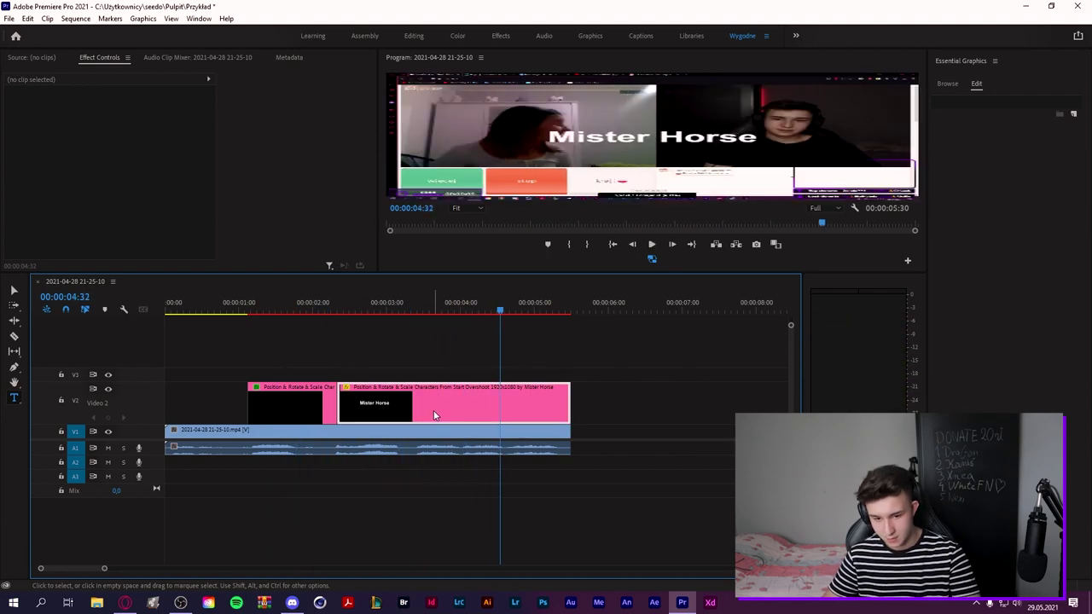
key("Delete")
Step: Duplicate the caption clip to around 03:00 and extend the copy to the video's end
left_click(315, 389)
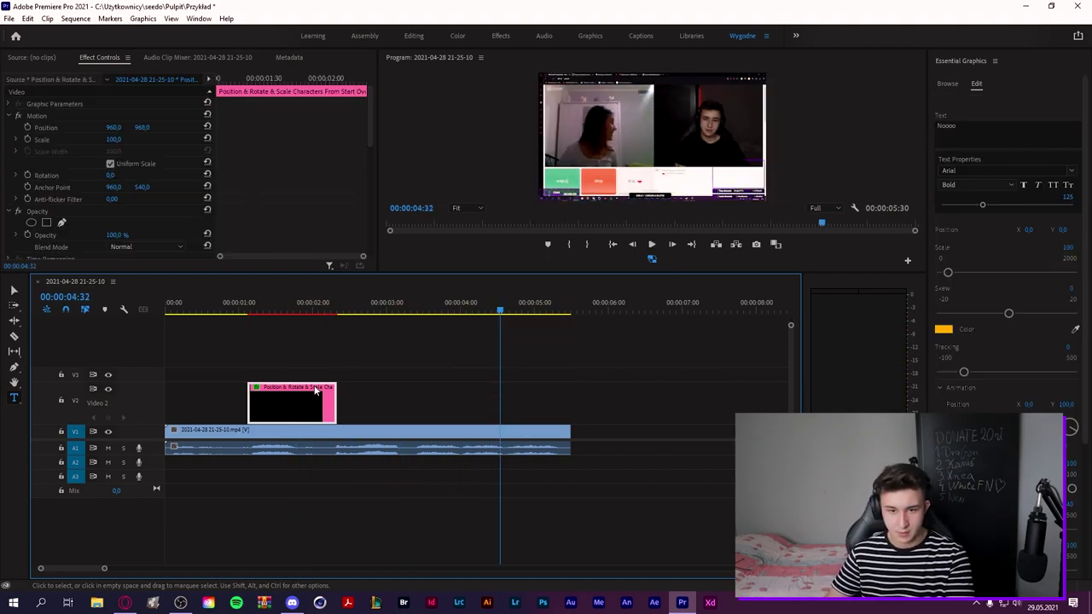
left_click(279, 309)
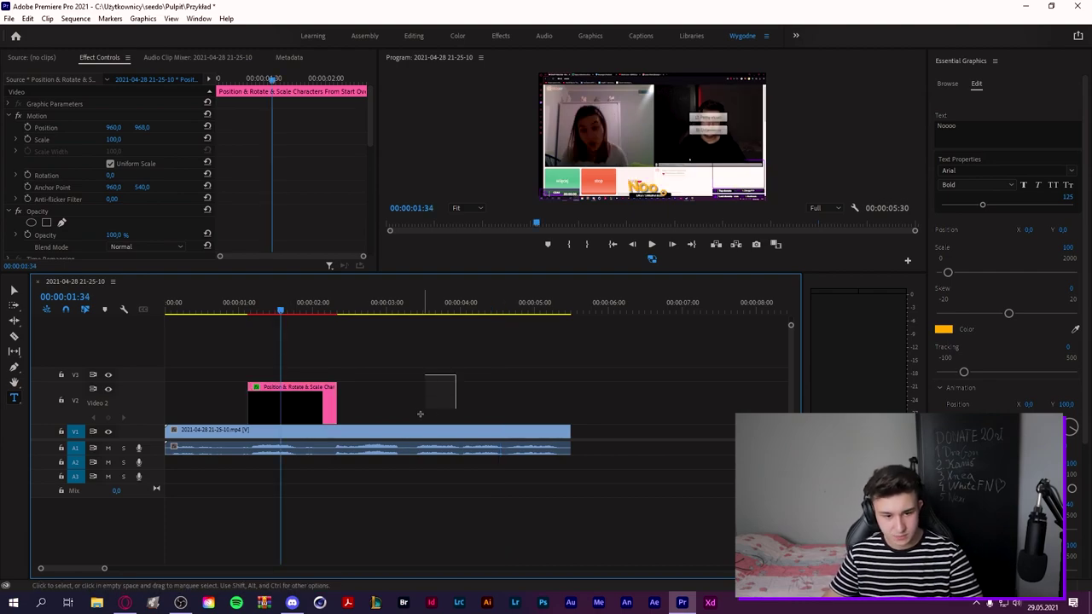
left_click(435, 392)
left_click(312, 412)
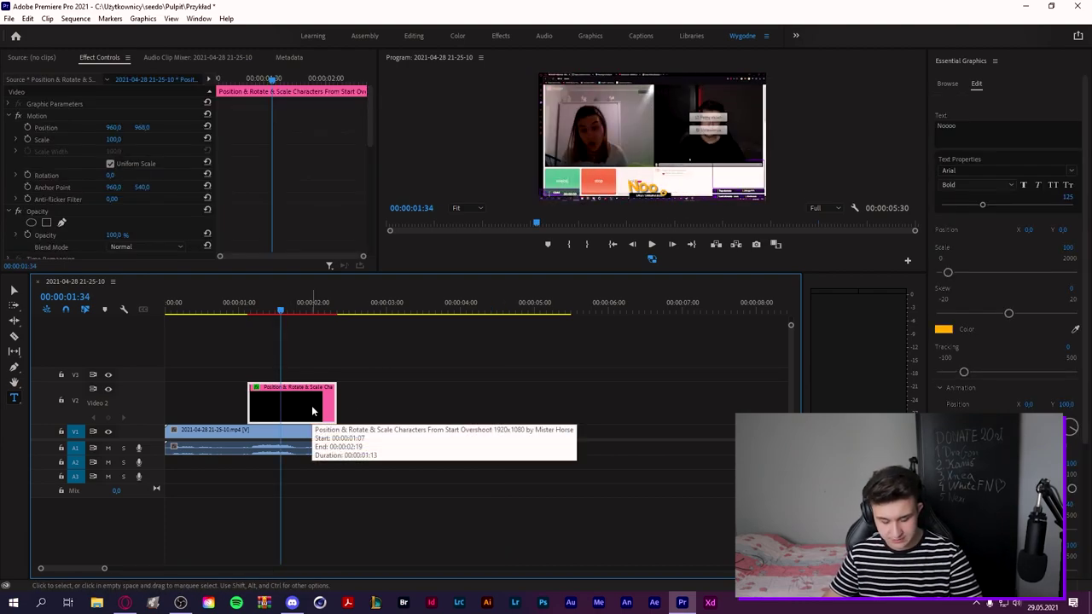
mouse_move(309, 412)
left_mouse_down("alt")
mouse_move(443, 412)
mouse_move(367, 401)
mouse_move(570, 411)
left_mouse_up("alt")
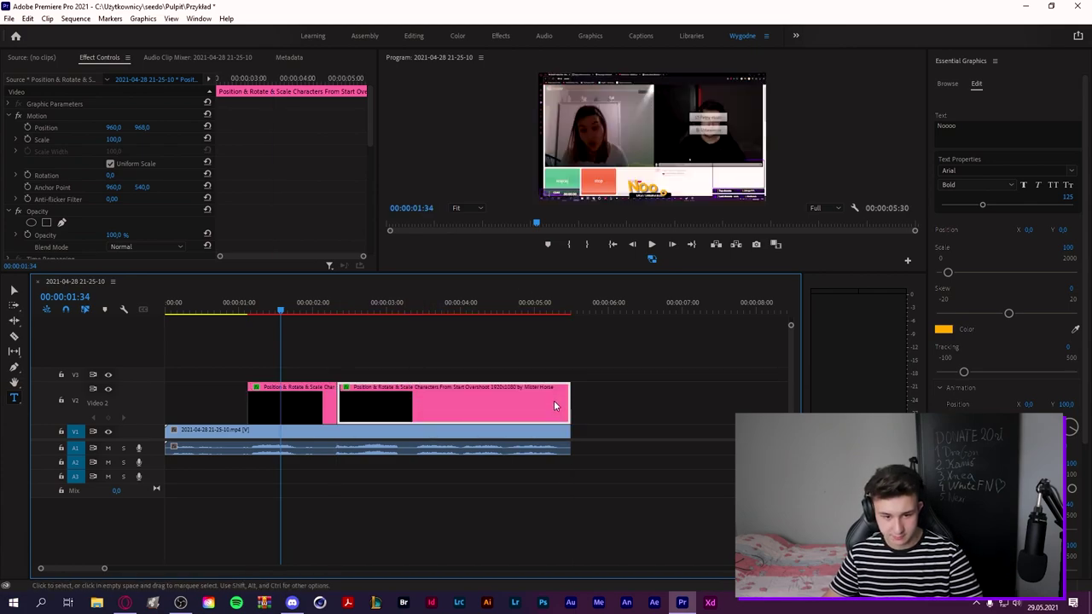
left_click(447, 335)
Step: Retype the second caption to read 'Jeszcze mamo 30 nie ma'
key("space")
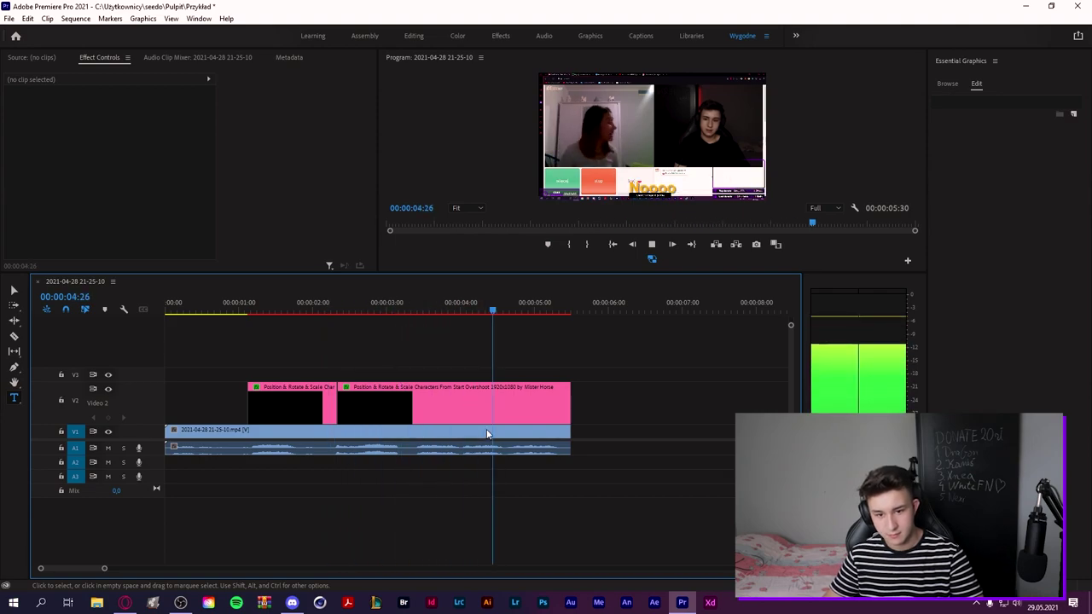
left_click(498, 407)
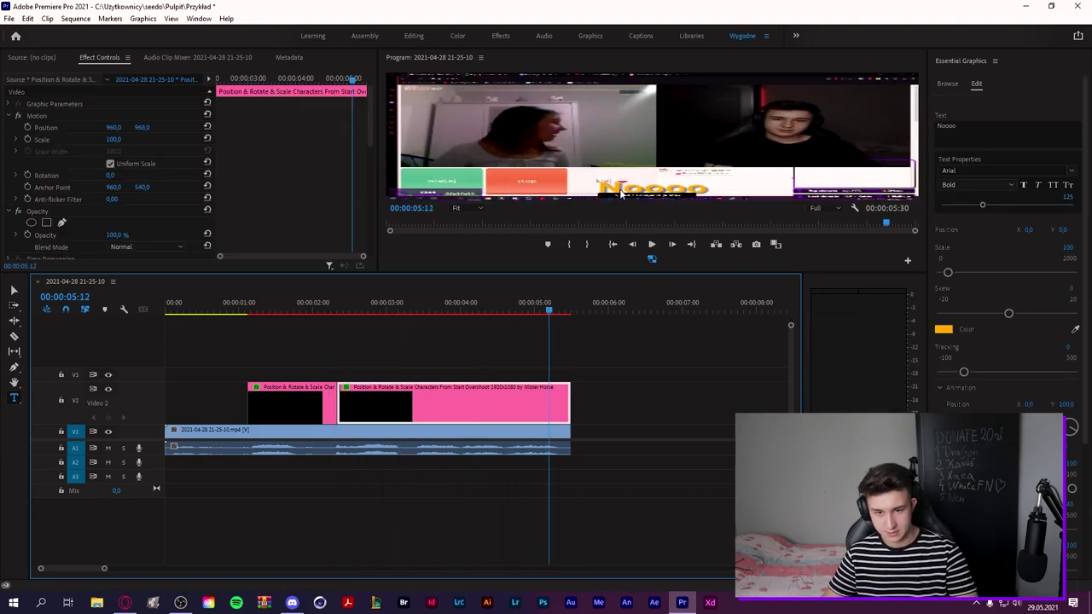
double_click(650, 199)
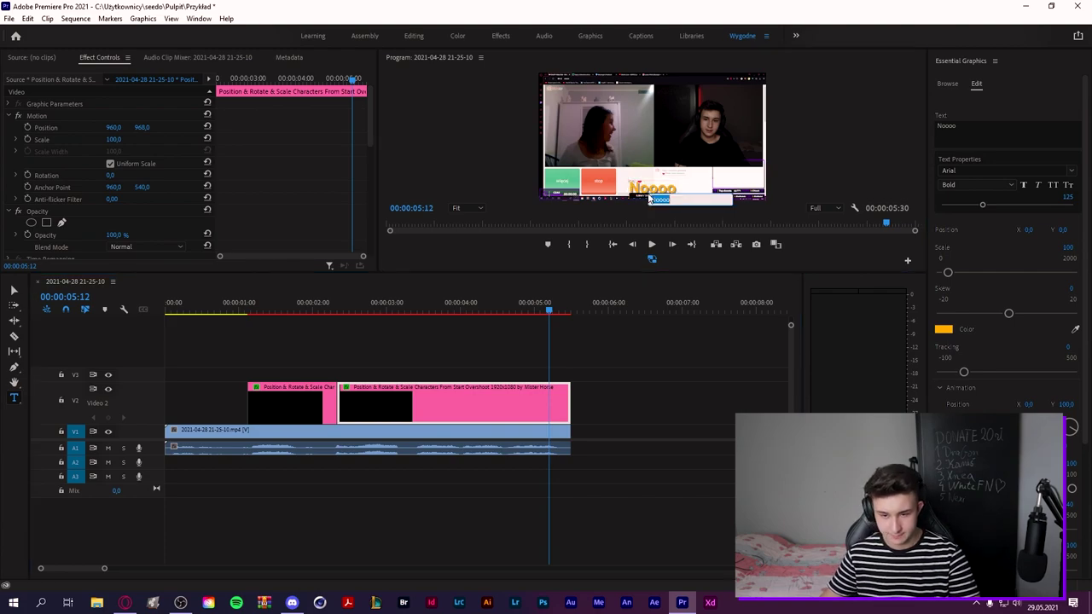
type("jes")
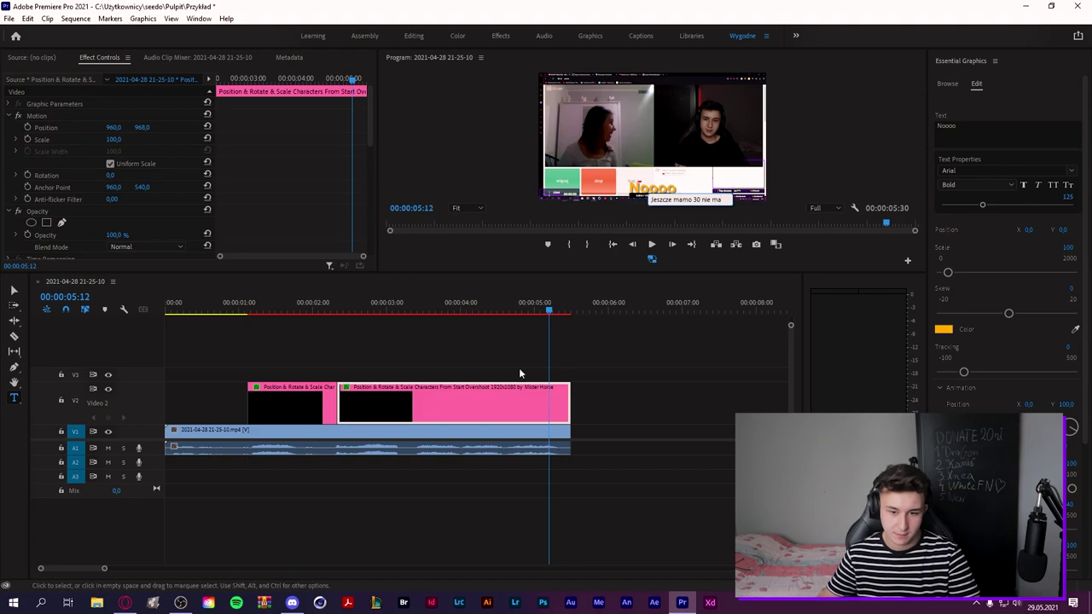
left_click(532, 330)
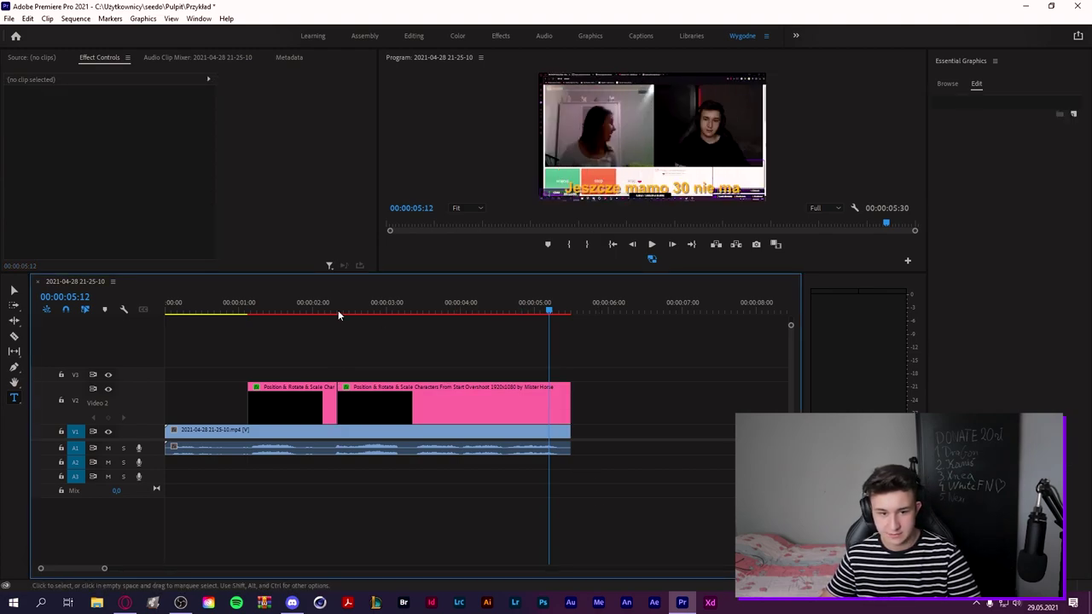
left_click(254, 310)
Step: Render the sequence previews so the bar above the timeline turns green
key("Return")
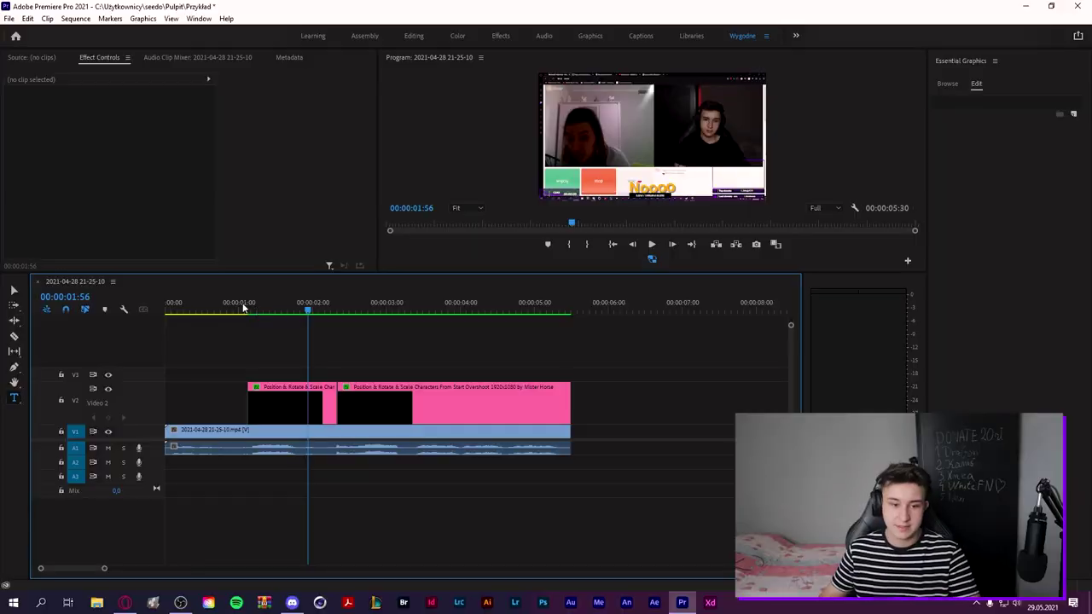
Step: Play the sequence full-screen from about one second to review the captions
left_click(243, 309)
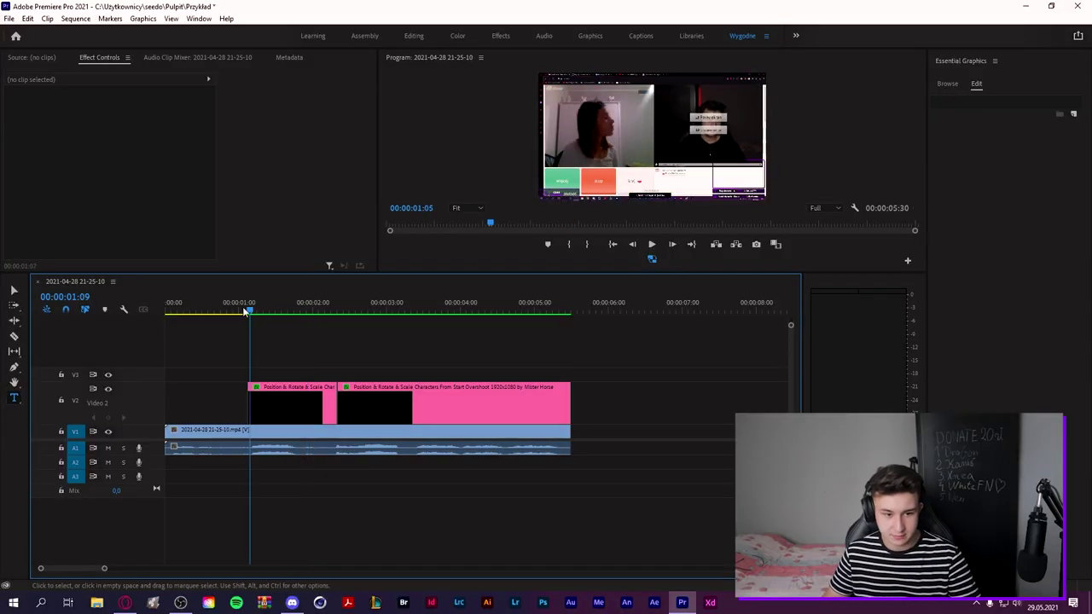
key("grave")
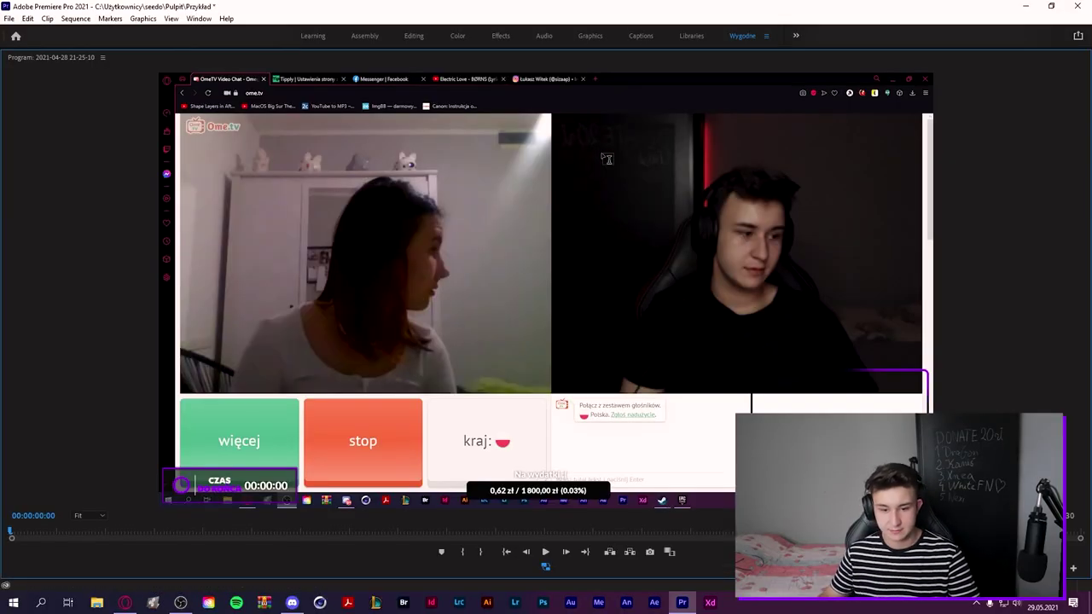
key("space")
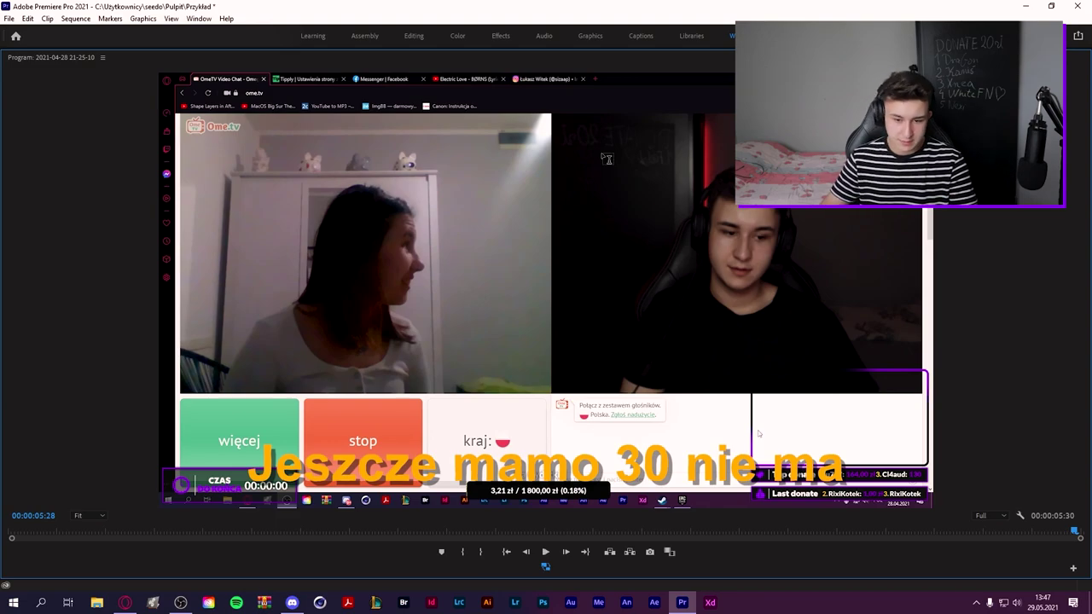
key("grave")
Step: Move the 'Jeszcze mamo 30 nie ma' caption's Random Seed keyframe later, then check it full-screen
left_click(341, 209)
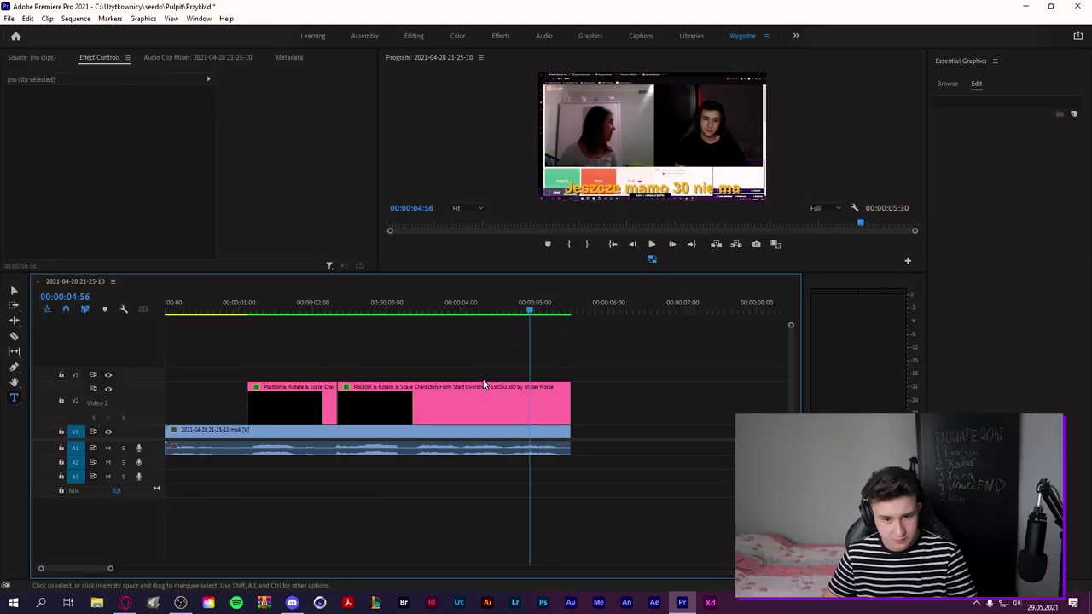
left_click_drag(370, 134, 369, 246)
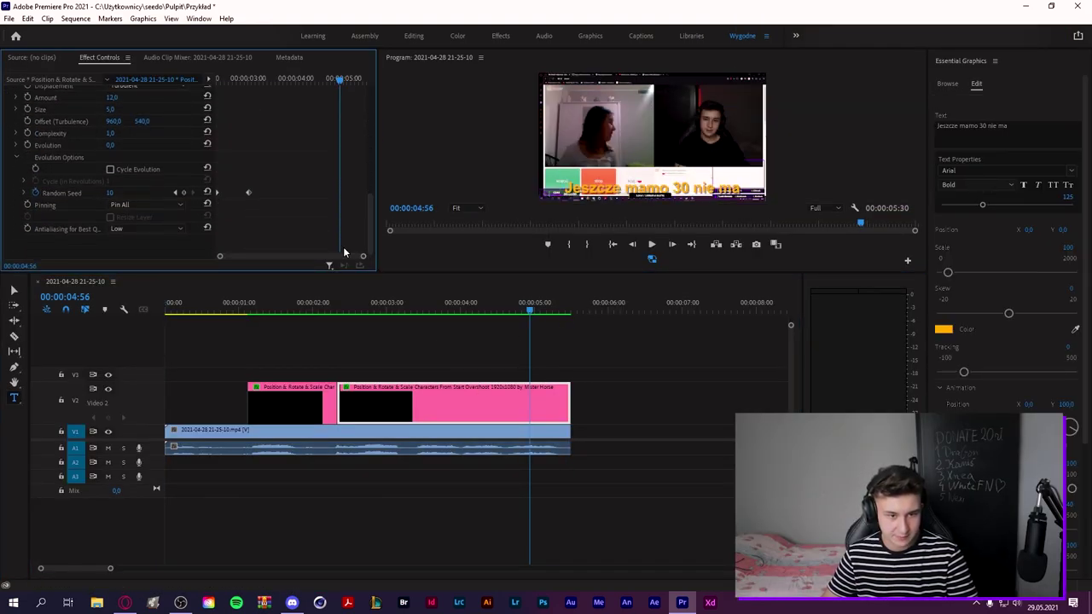
left_click_drag(249, 193, 367, 193)
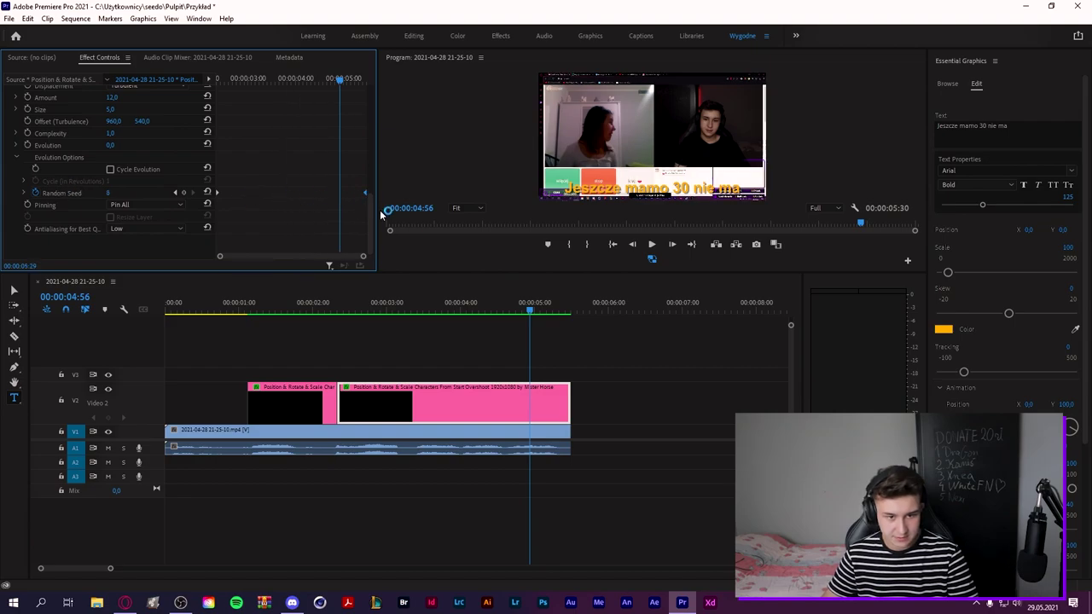
left_click(404, 309)
key("grave")
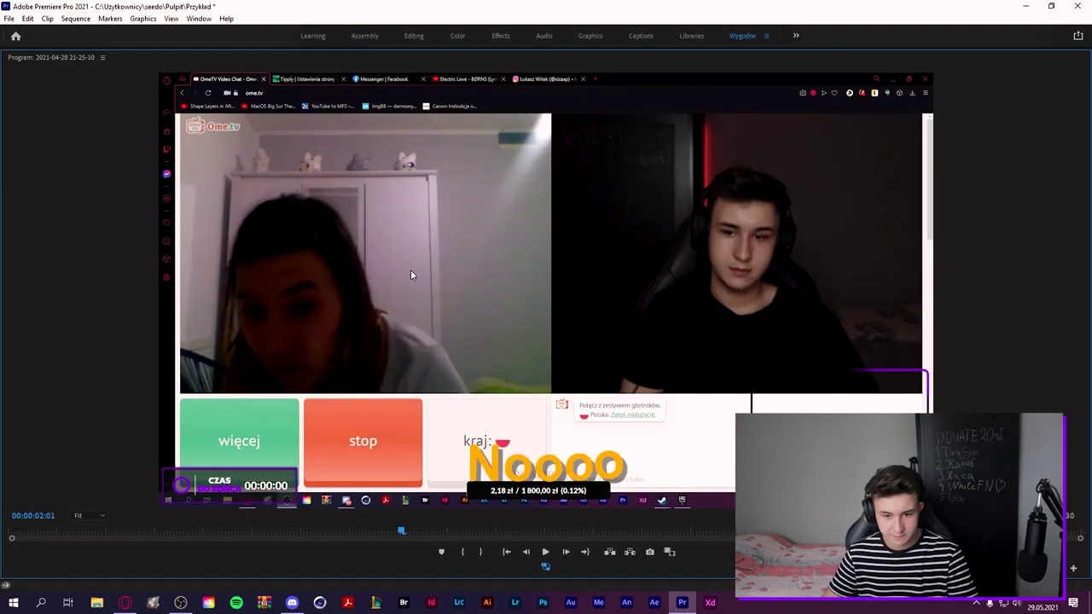
key("grave")
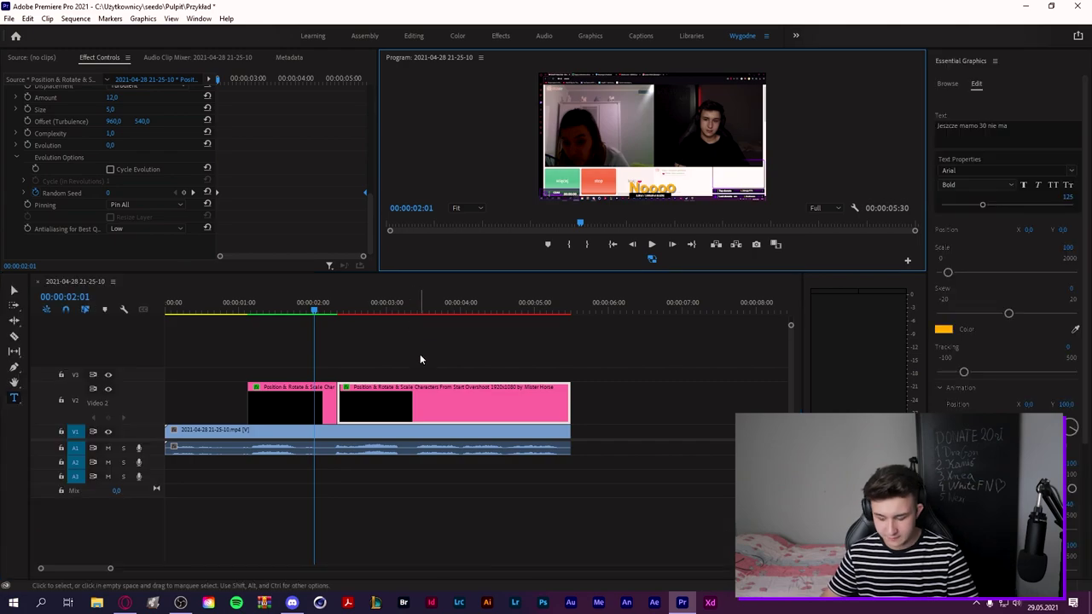
Step: Render previews of the caption section, review it full-screen, and scrub its closing frames
key("Return")
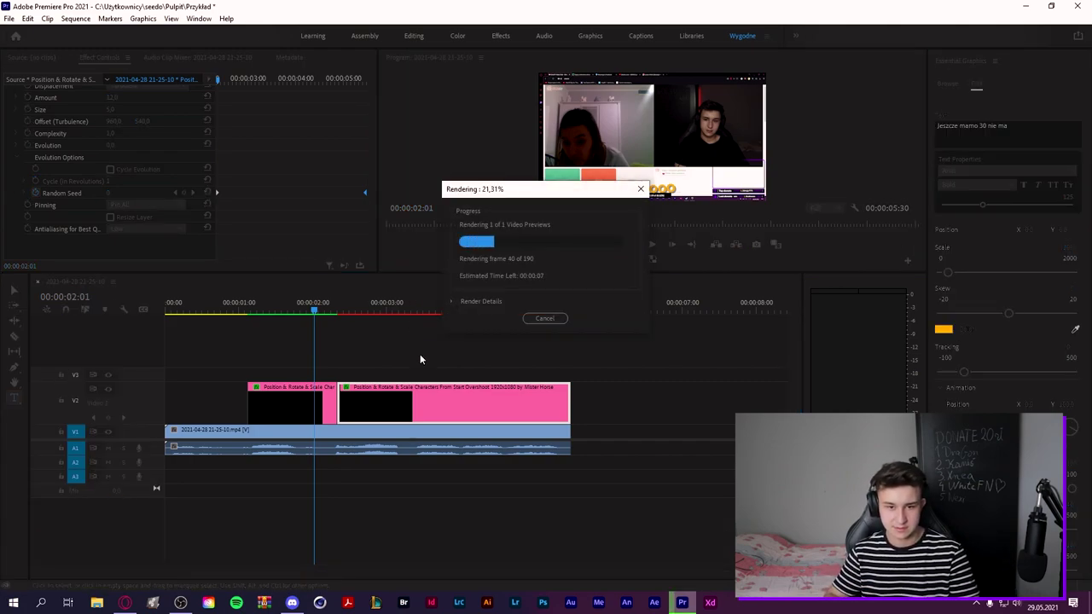
key("grave")
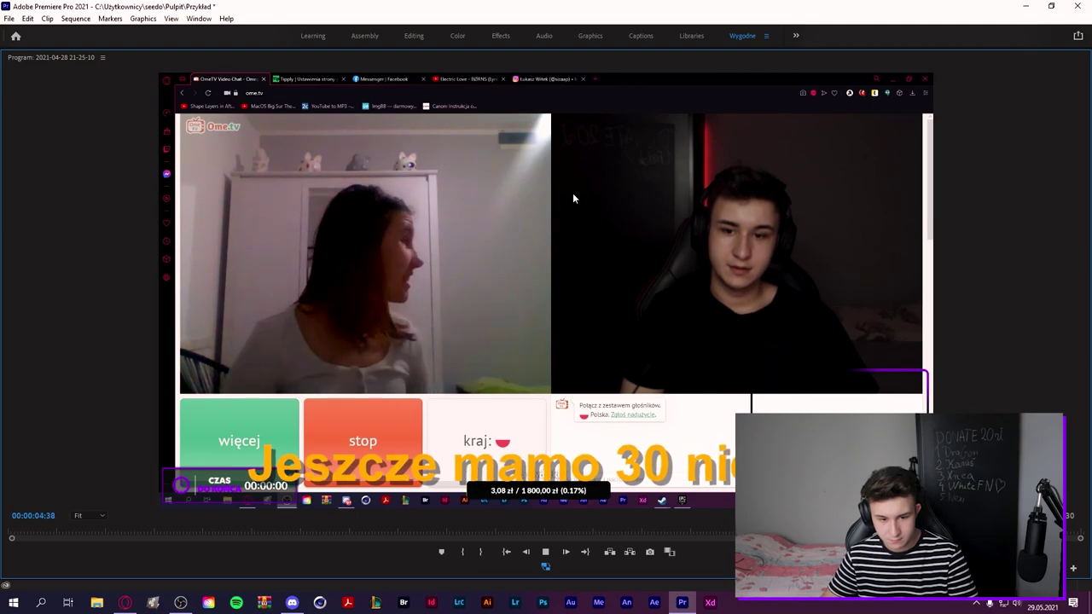
key("space")
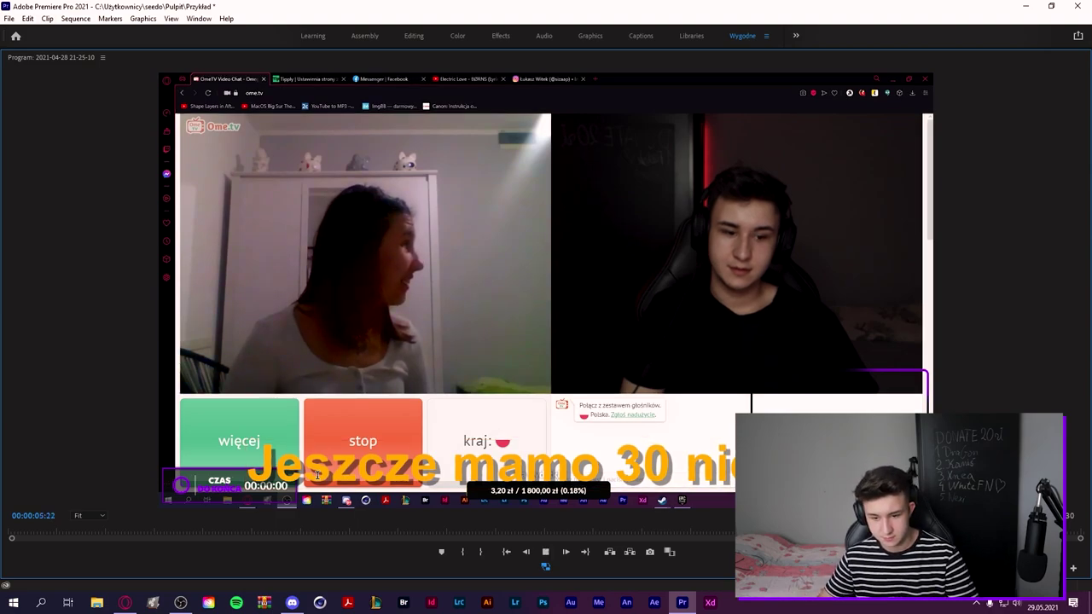
key("grave")
mouse_move(459, 312)
left_mouse_down()
mouse_move(563, 314)
mouse_move(466, 312)
left_mouse_up()
left_click(359, 309)
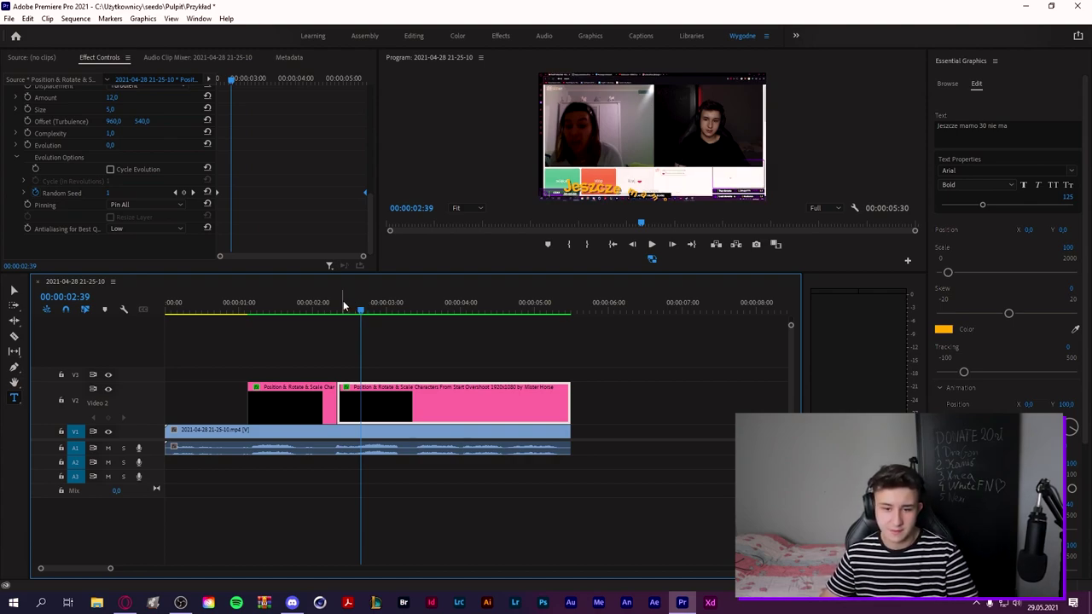
Step: Delete both pink caption clips from V2 and replay the sequence from the start
left_click(309, 311)
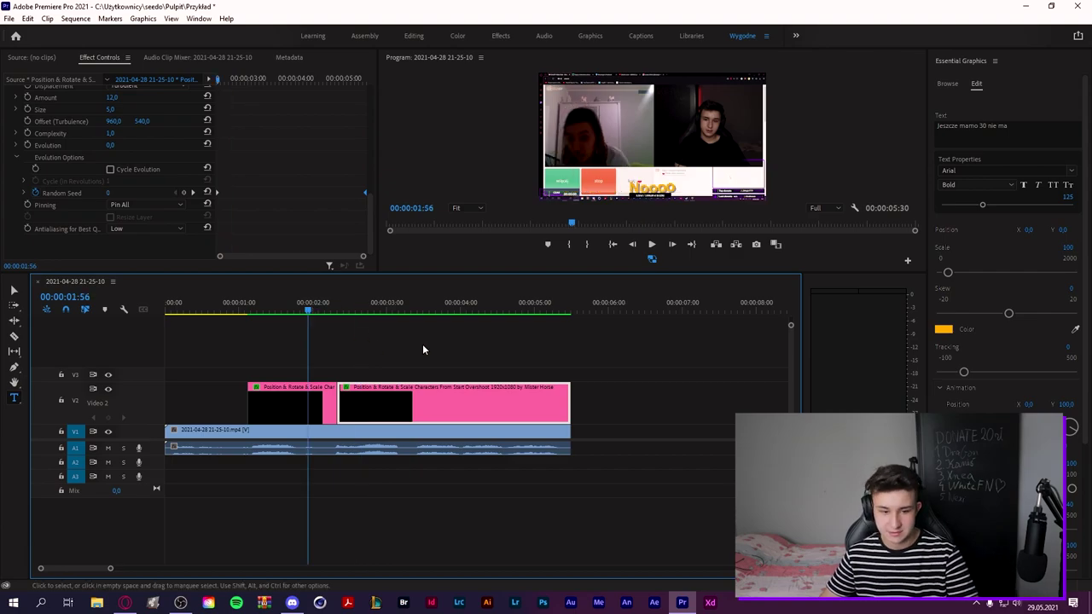
left_click_drag(583, 359, 249, 409)
key("Delete")
key("Home")
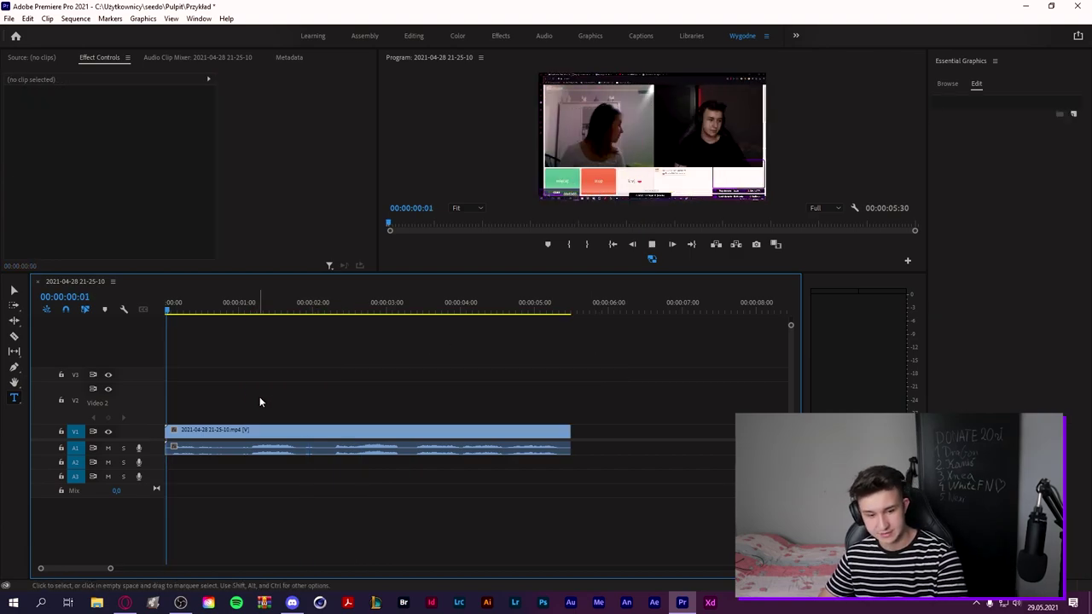
key("space")
key("space")
Step: Ripple-trim the chat clip's first second and replace it with an After Effects composition
left_click(241, 438)
left_click(249, 310)
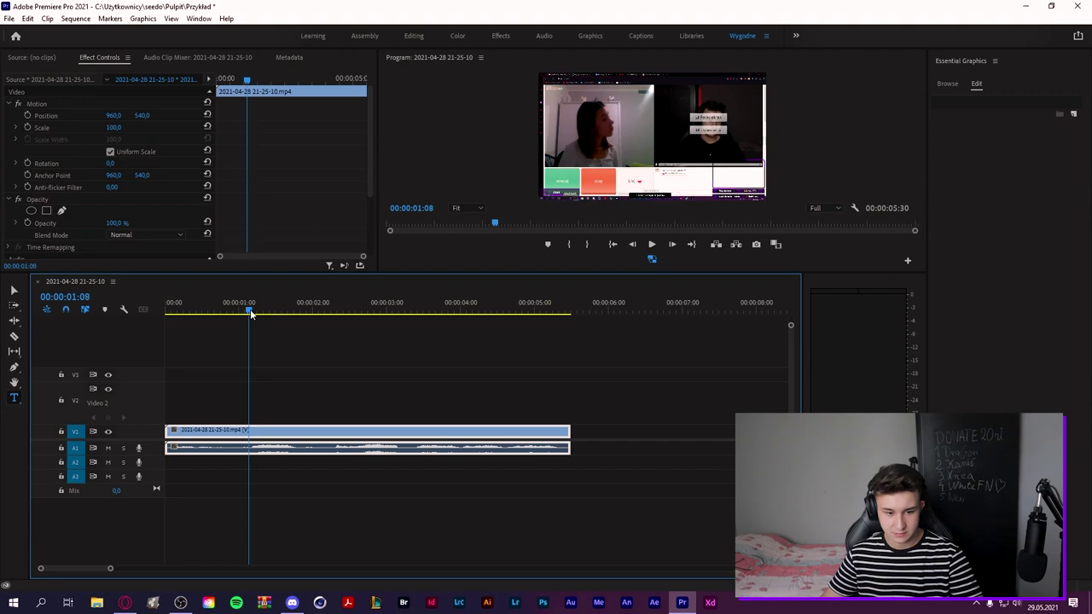
key("q")
right_click(250, 431)
left_click(273, 125)
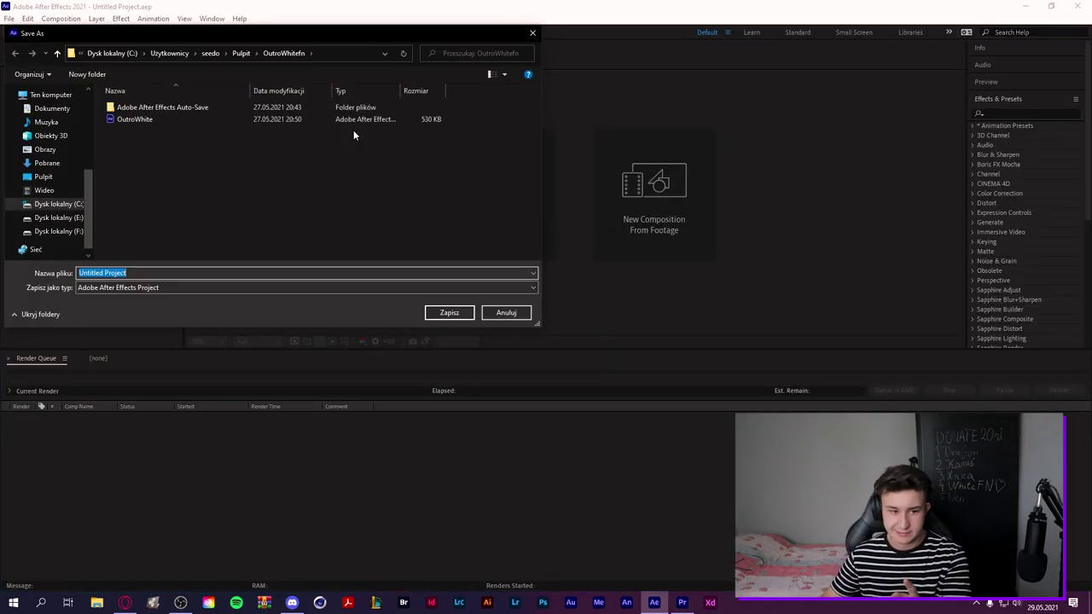
Step: Save the After Effects project as 'Przykład' in the Desktop (Pulpit) folder
left_click(43, 176)
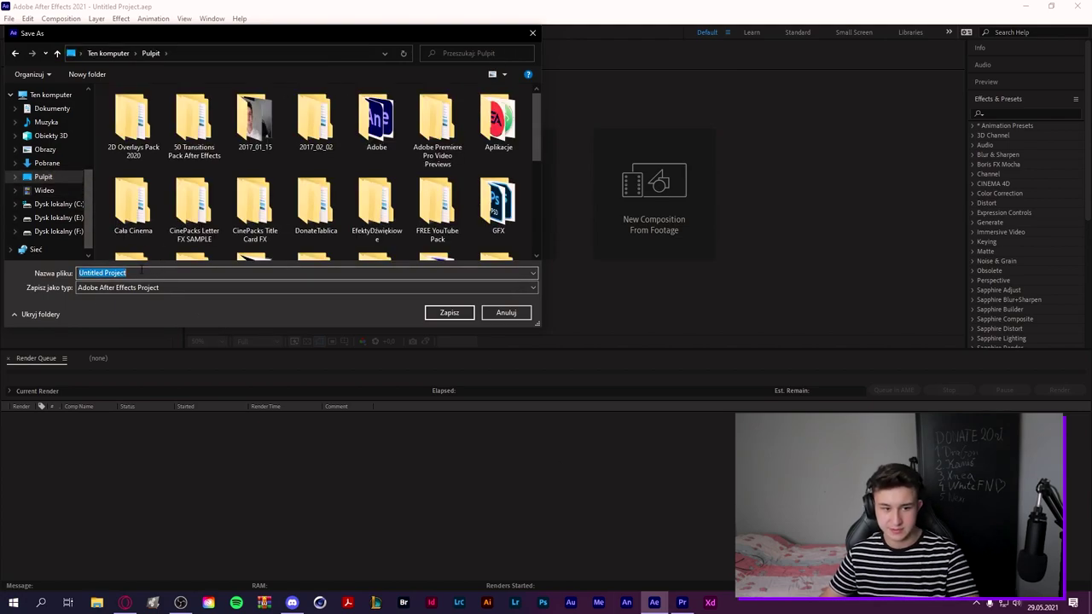
type("Przykład")
key("Return")
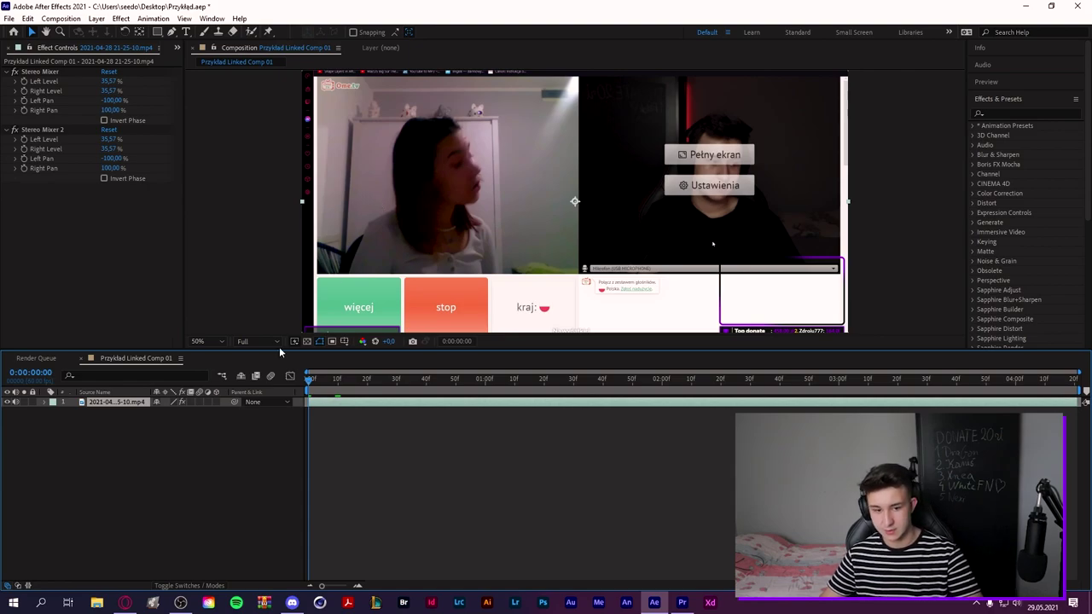
Step: Add a 'No' text layer over the chat video
left_click(265, 432)
key("ctrl+t")
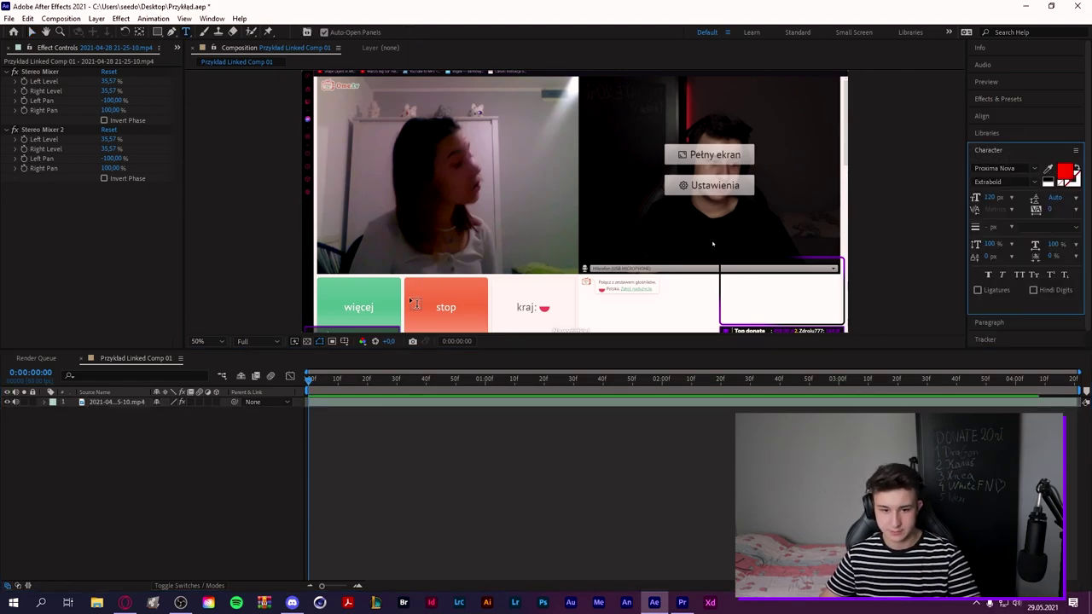
left_click(410, 300)
type("No")
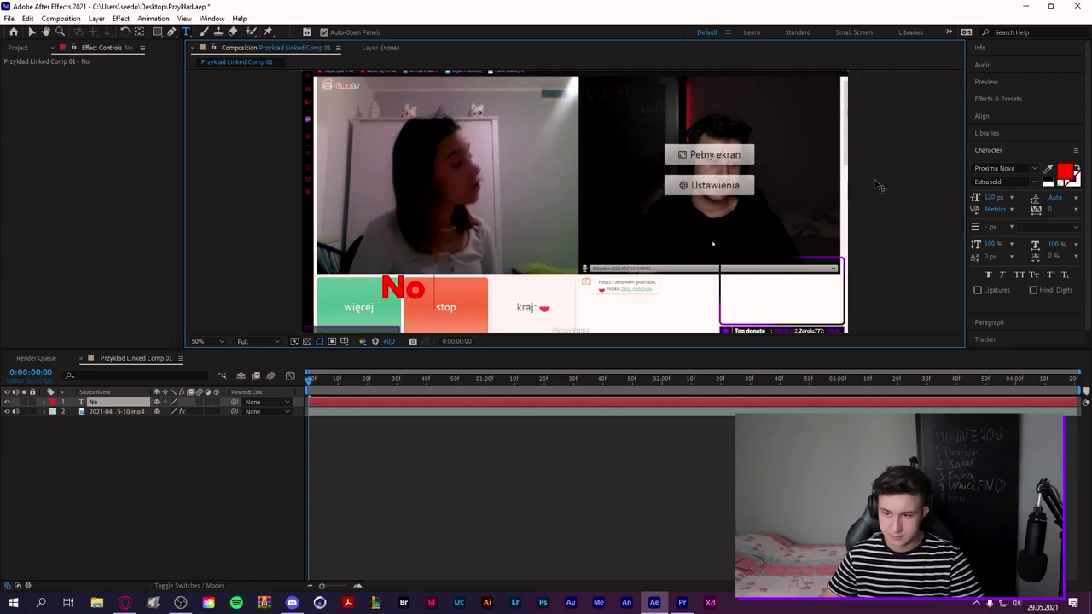
Step: Make the No text orange and centre it horizontally in the frame
left_click(1065, 173)
left_click(540, 427)
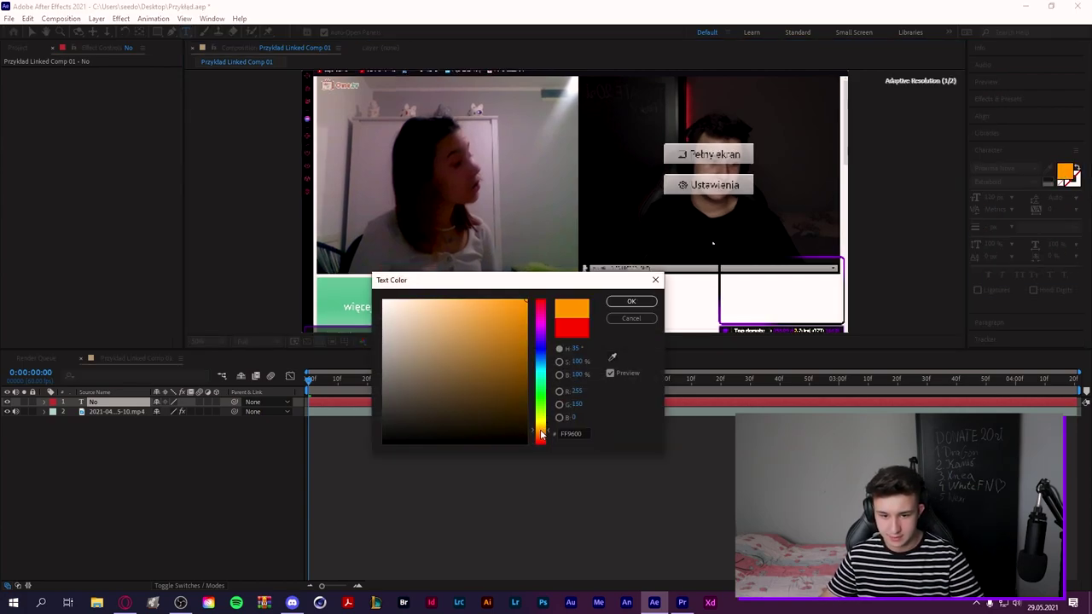
left_click(631, 301)
left_click(133, 404)
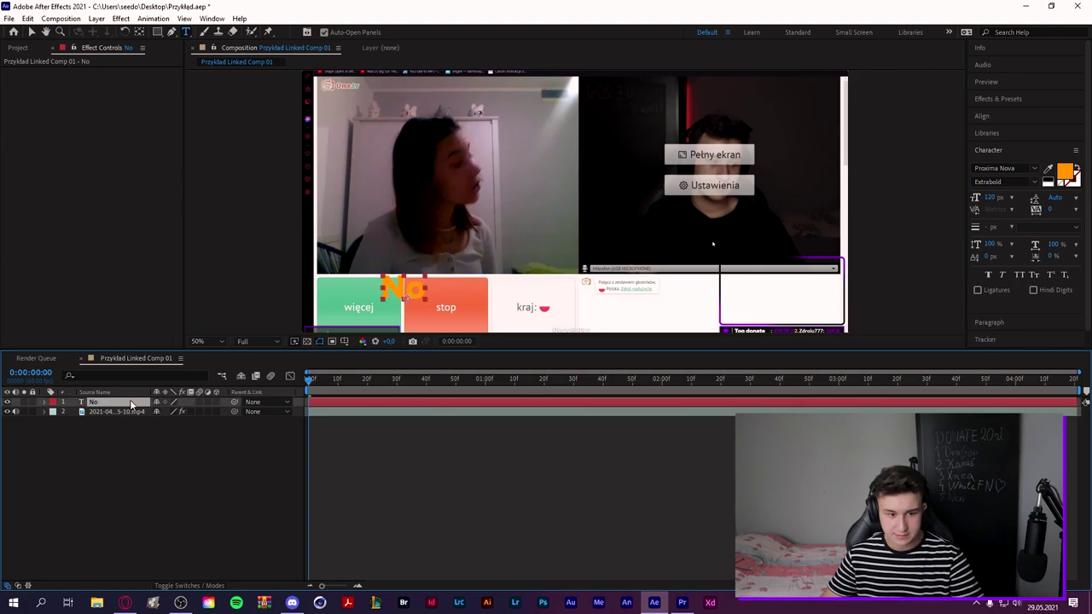
left_click(988, 118)
left_click(1000, 145)
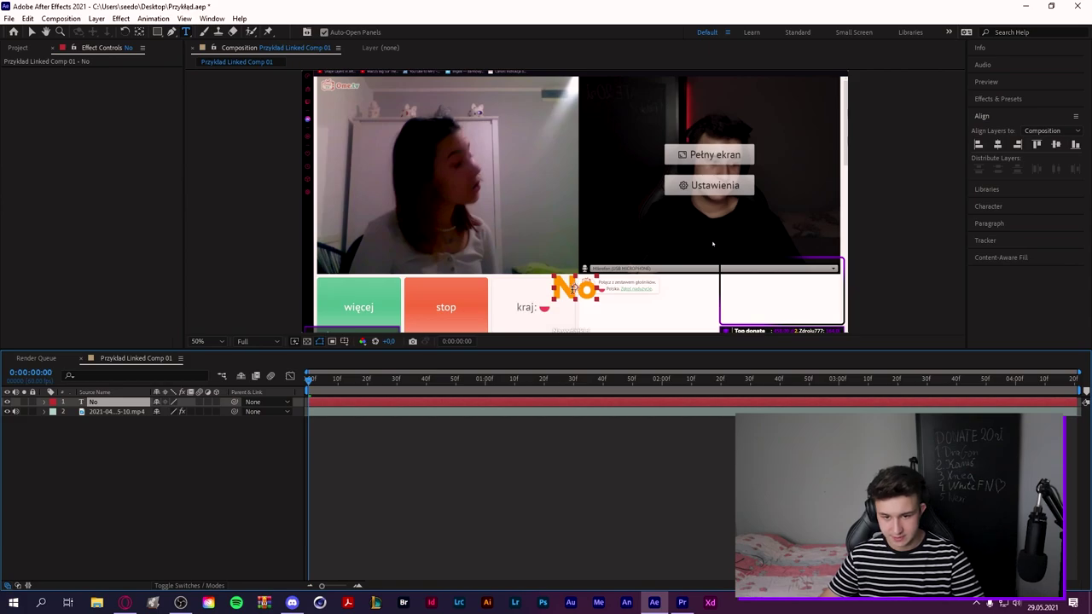
Step: Nudge the No text layer's position slightly downward
key("v")
key("p")
key("shift+Down")
key("shift+Down")
key("shift+Down")
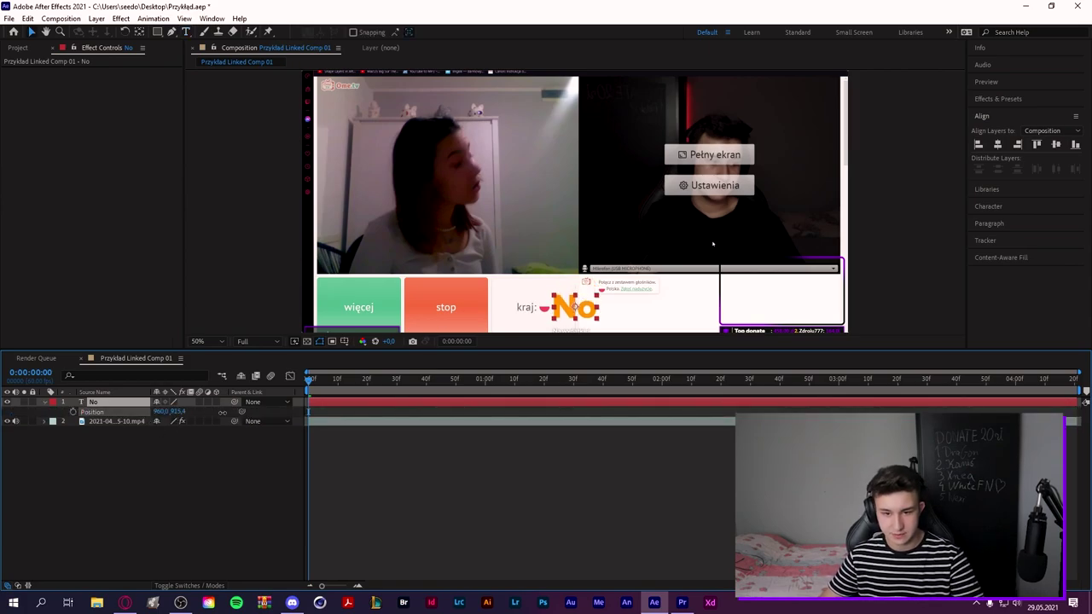
Step: Apply Glow to the No text and set its Intensity to 0,5
left_click(998, 98)
left_click(1015, 113)
type("glow")
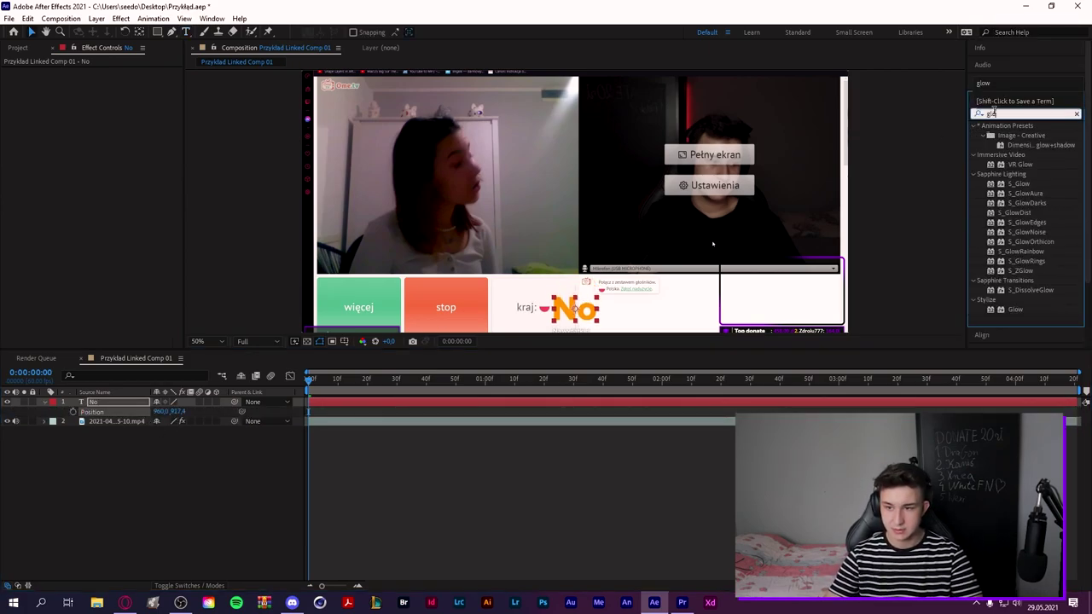
double_click(1015, 309)
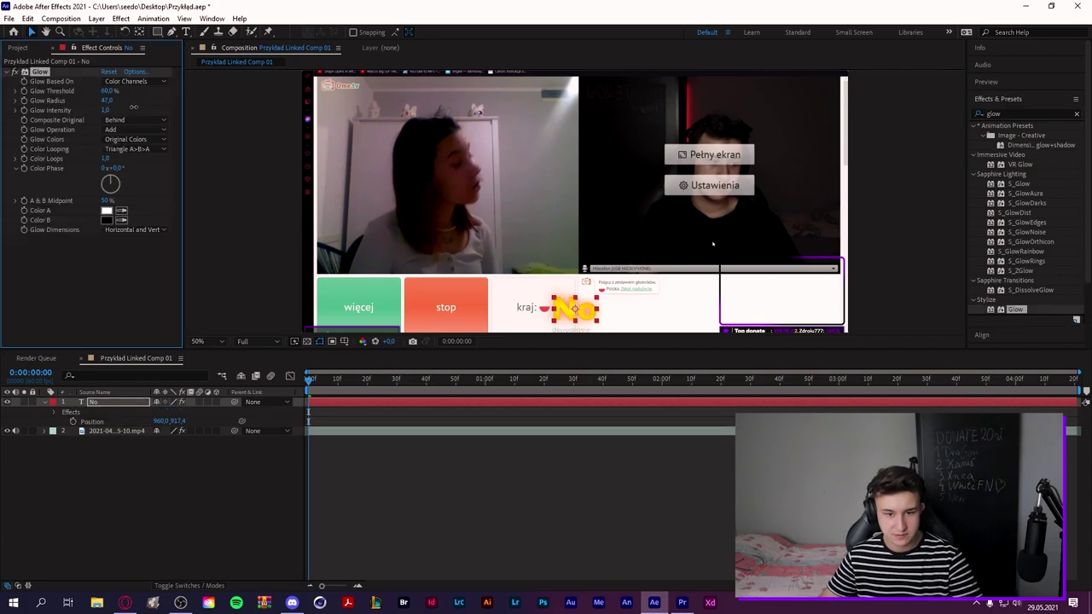
left_click(114, 111)
type(",5")
key("Return")
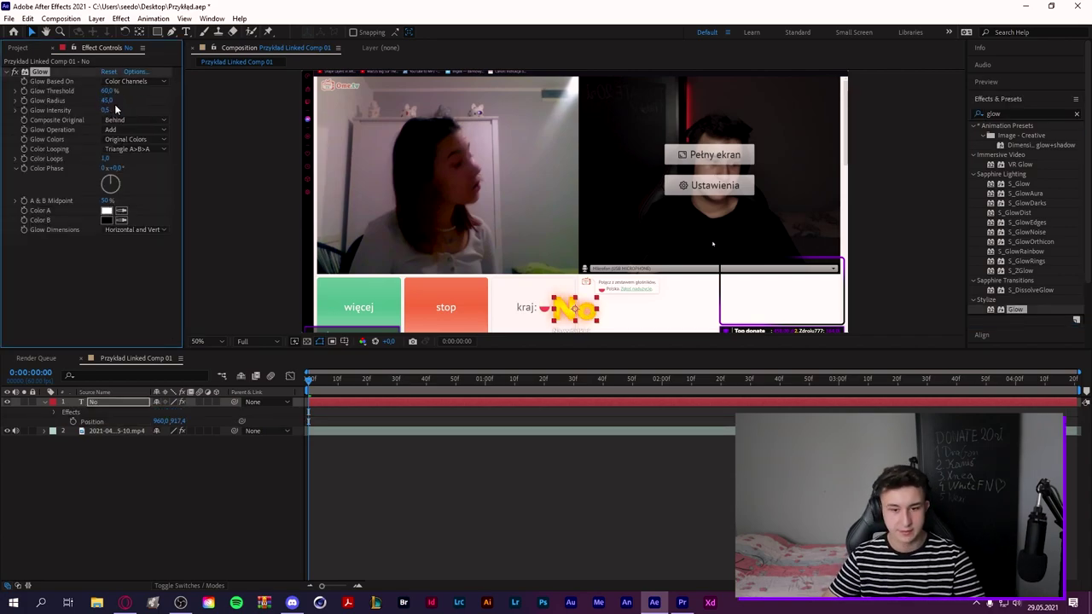
Step: Add a Drop Shadow to the No text with 35% opacity
left_click(1024, 113)
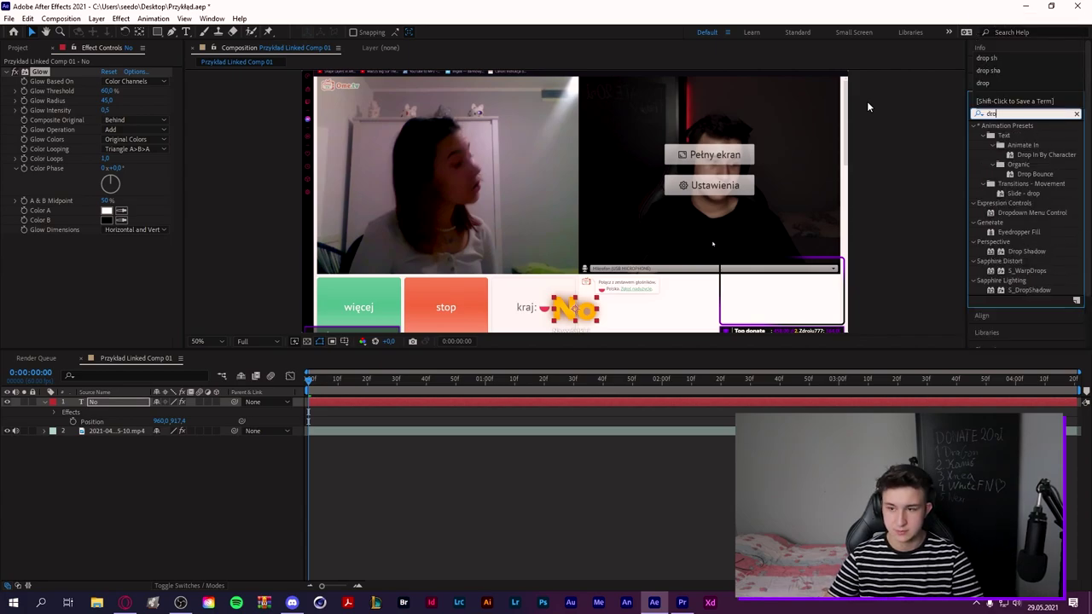
type("drop sh")
left_click_drag(1019, 136, 833, 192)
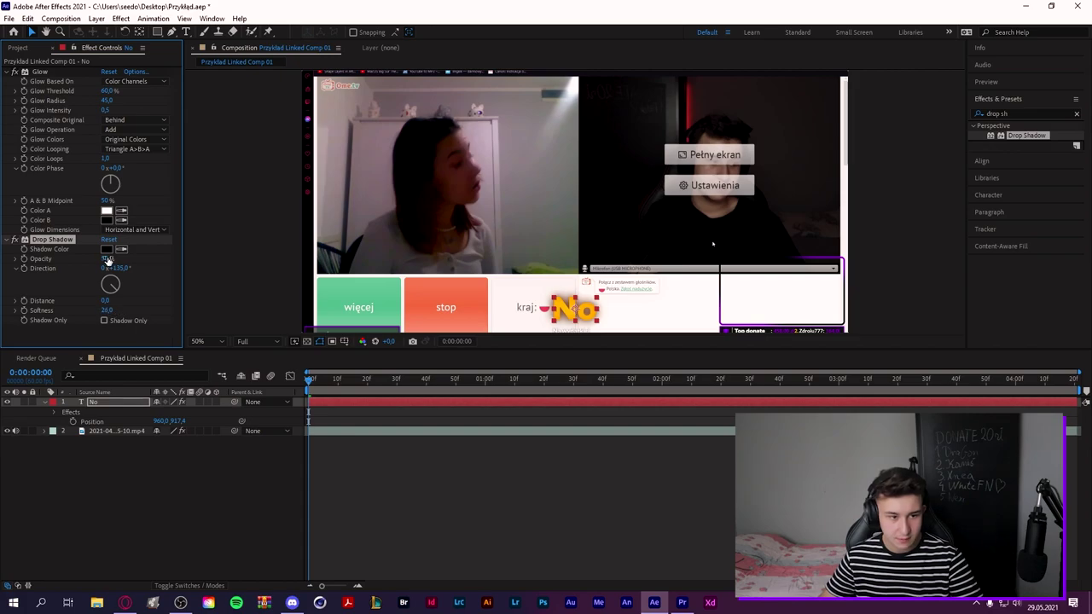
left_click(108, 259)
type("35")
key("Return")
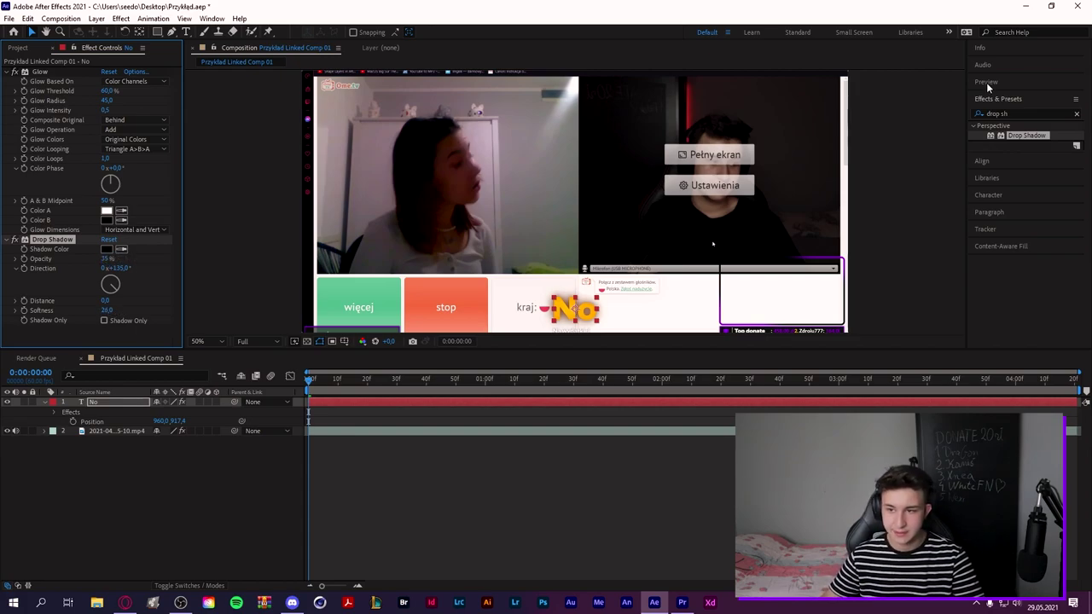
left_click(994, 98)
Step: Apply Turbulent Displace to the No text with Amount 12 and Size 12
type("tu")
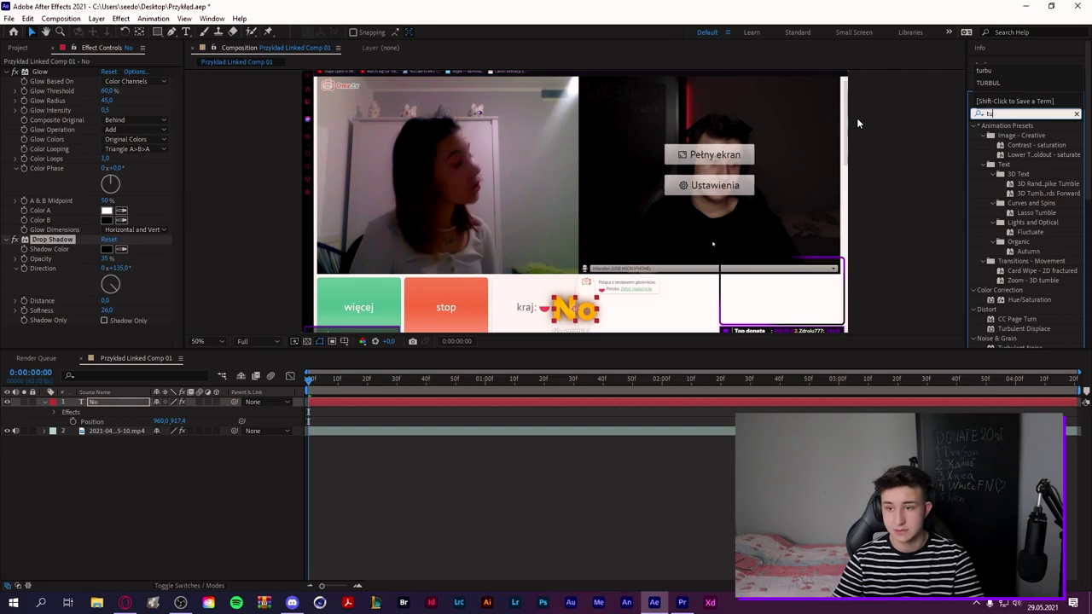
type("rbu")
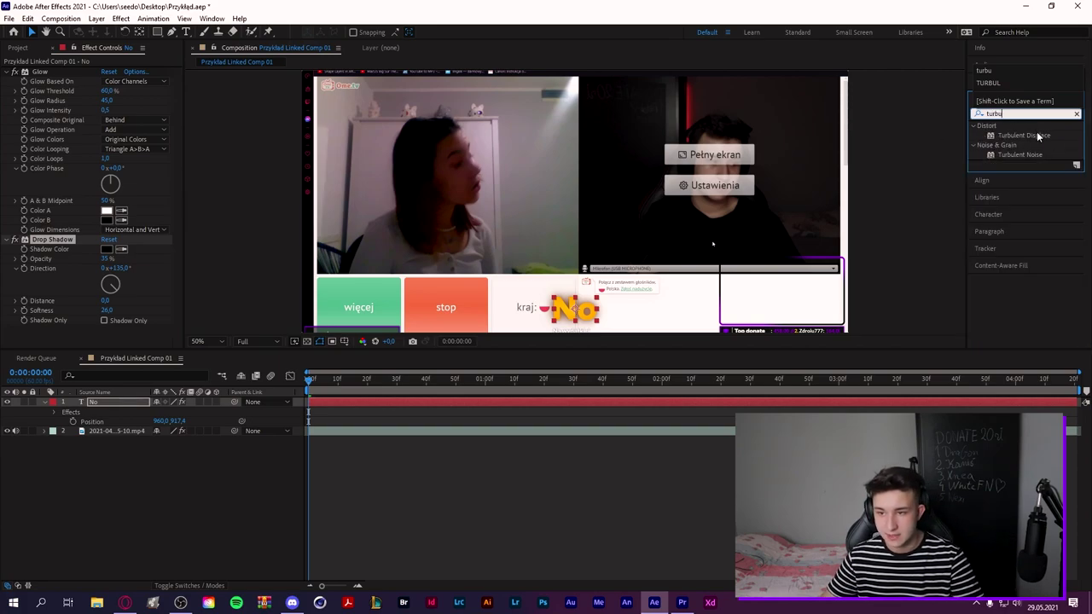
double_click(1023, 136)
left_click(109, 243)
type("12")
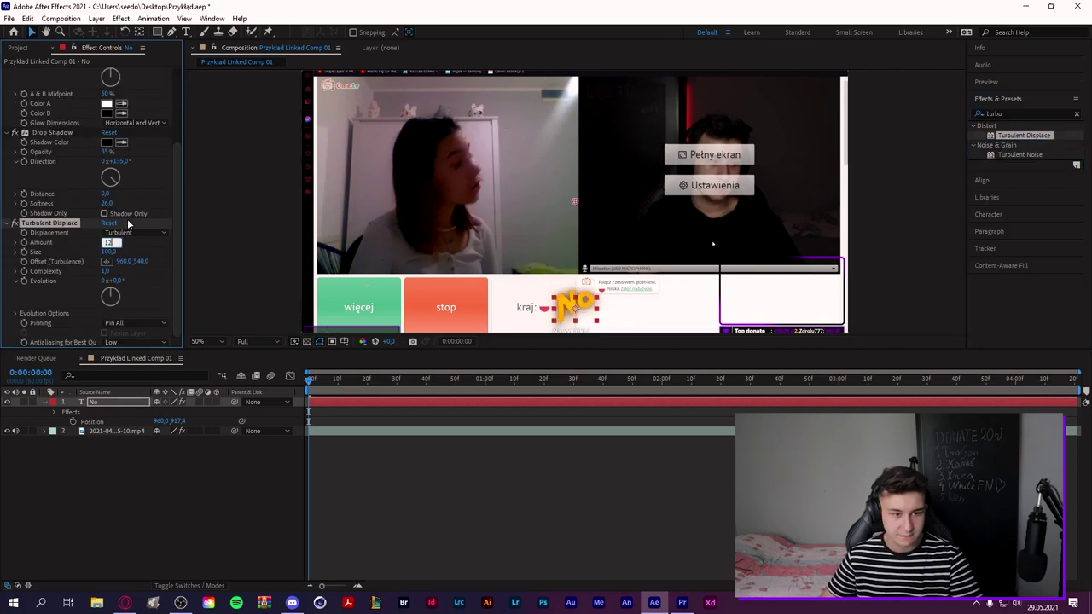
type("5")
key("Return")
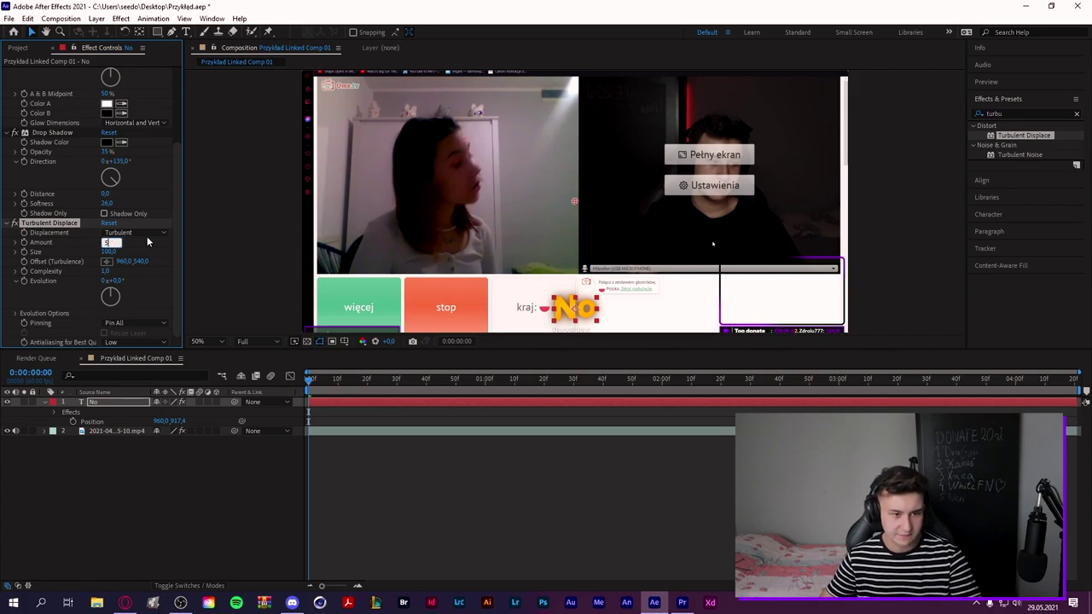
left_click(108, 242)
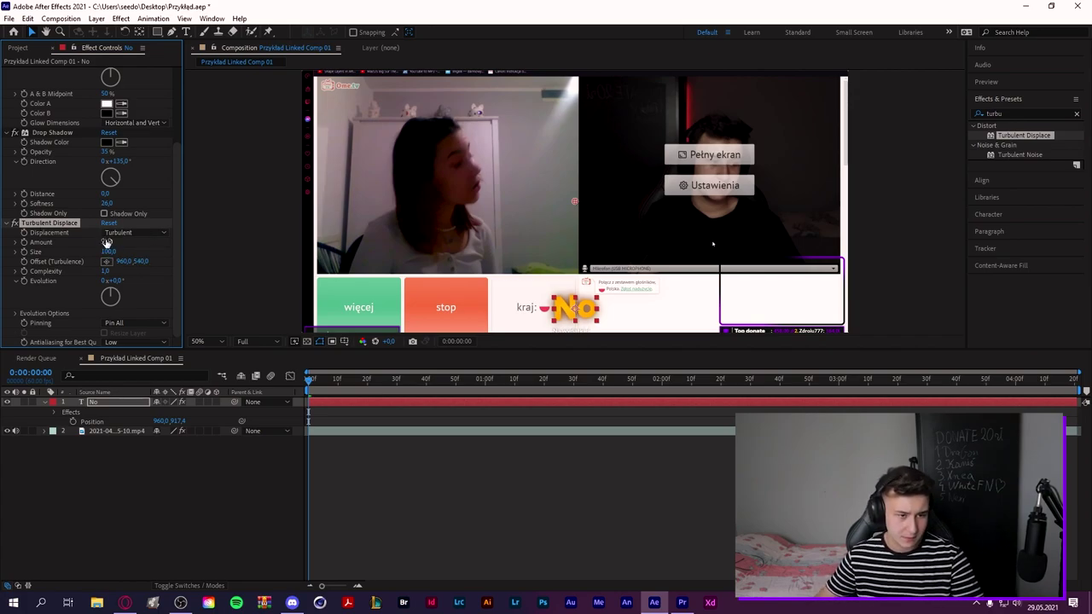
key("Tab")
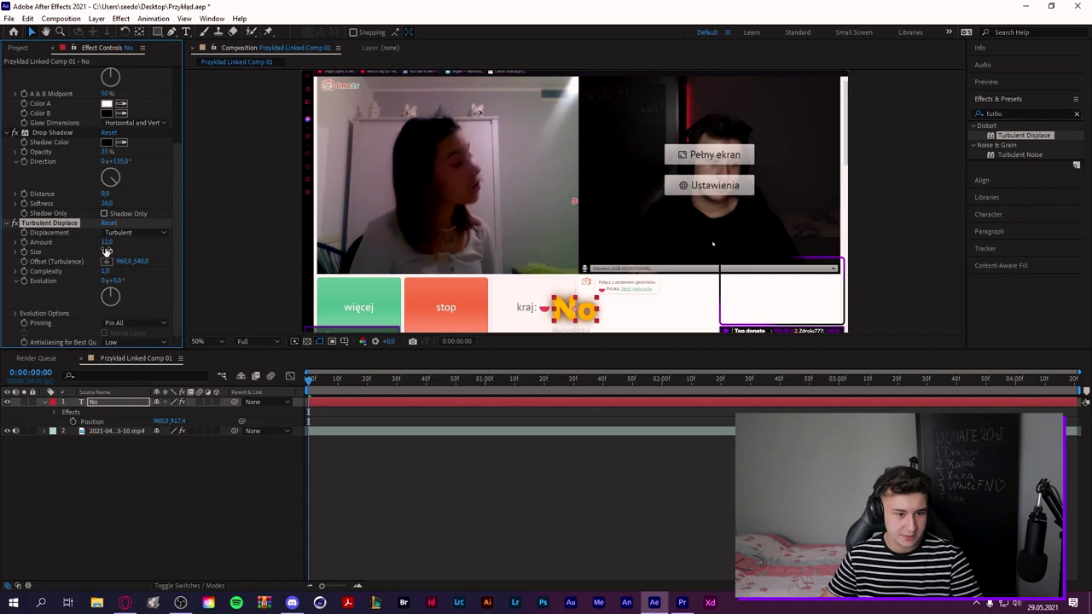
type("12")
Step: Drive Random Seed with a 'time *6' expression and preview the wobble
left_click(15, 314)
scroll(3, 317, "down", 1)
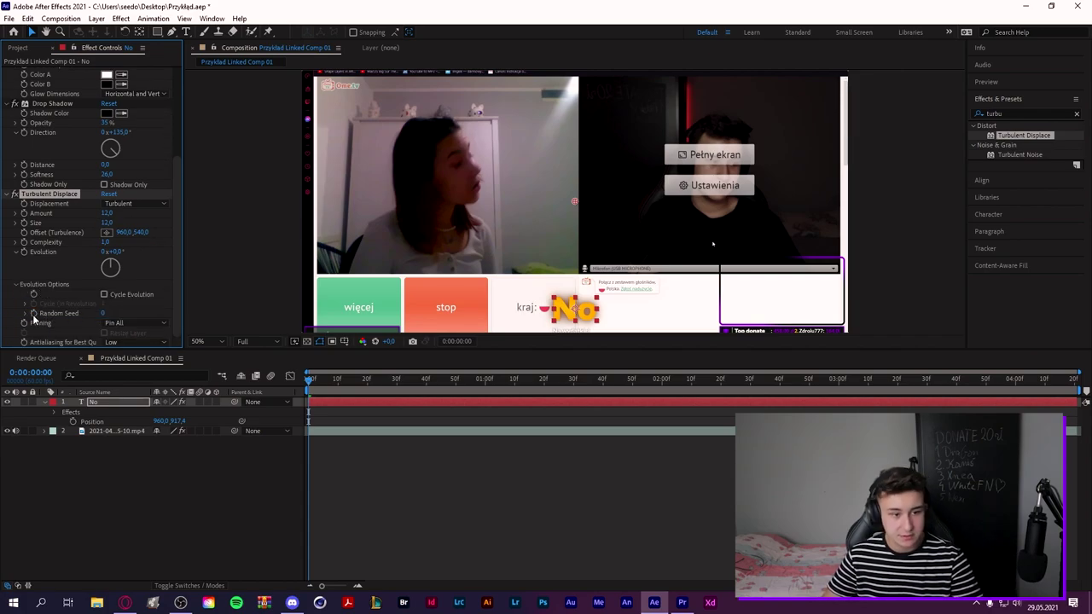
left_click(33, 314, "alt")
type("time *6")
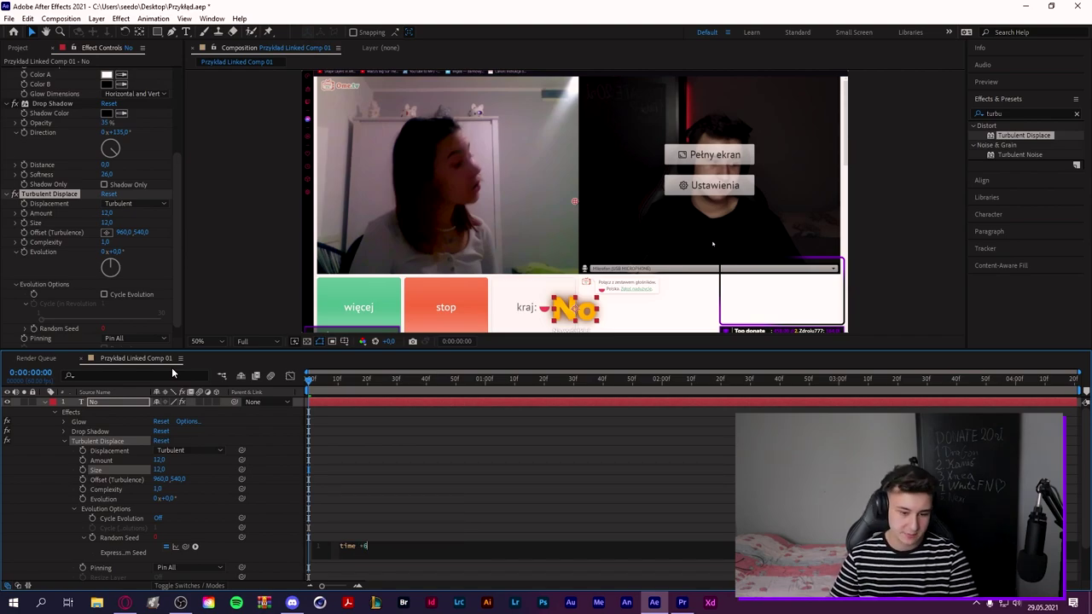
left_click(173, 373)
key("space")
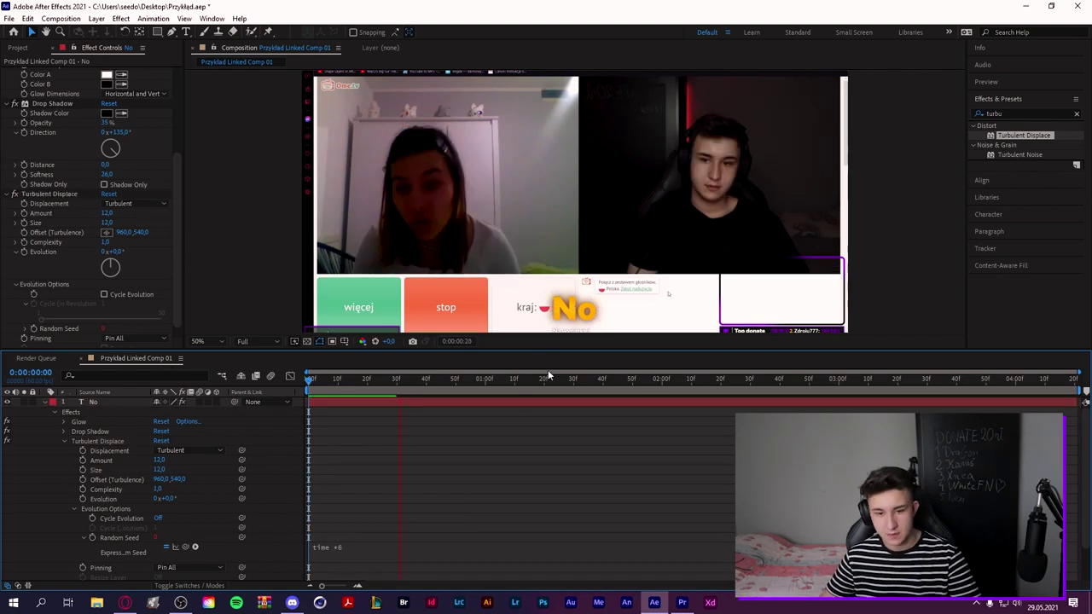
key("space")
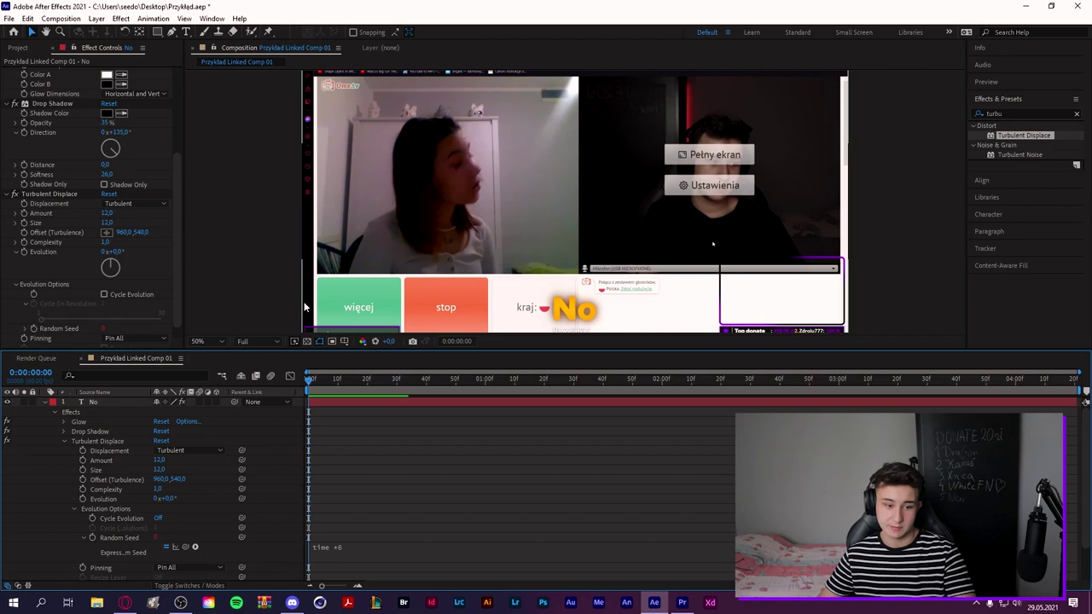
Step: In Animation Composer 3, preview Overshoot Scale & Tracking Characters under Starter Presets > Transitions - Text Layer
left_click(209, 19)
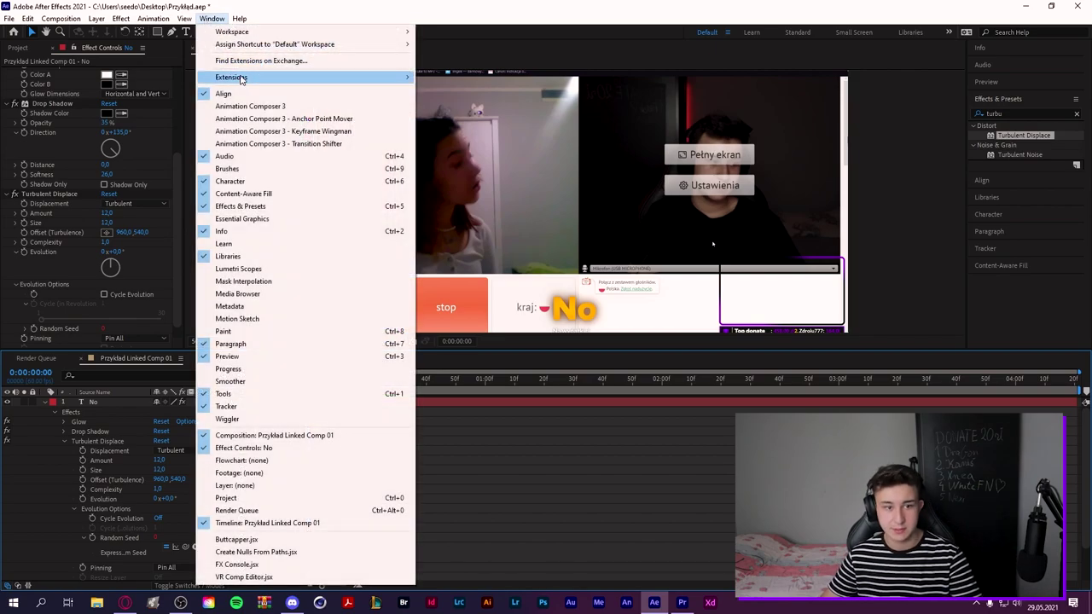
mouse_move(239, 77)
left_click(247, 105)
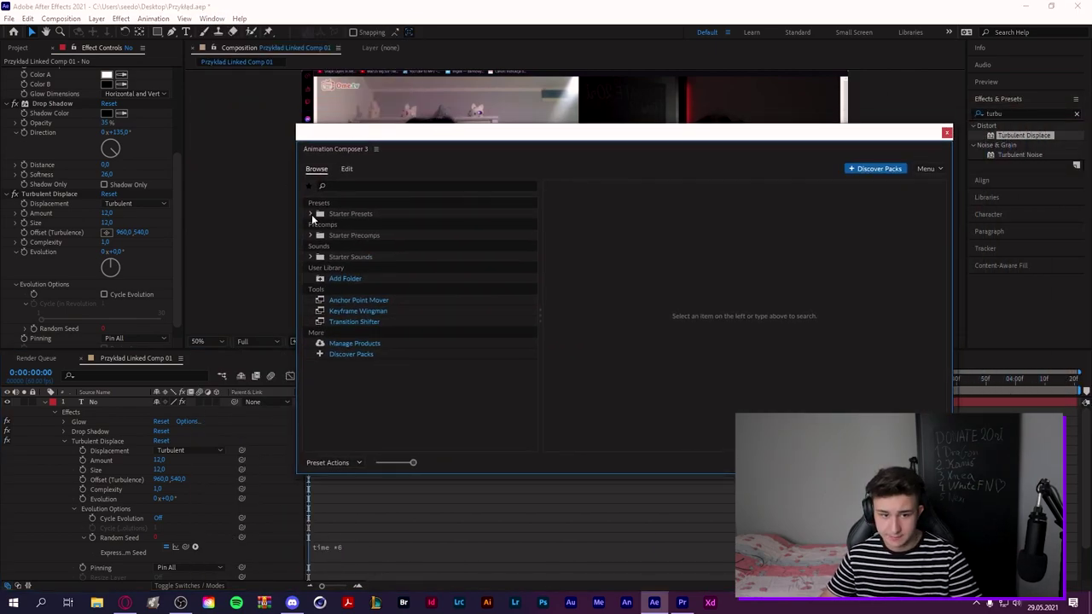
left_click(310, 236)
left_click(311, 235)
left_click(312, 215)
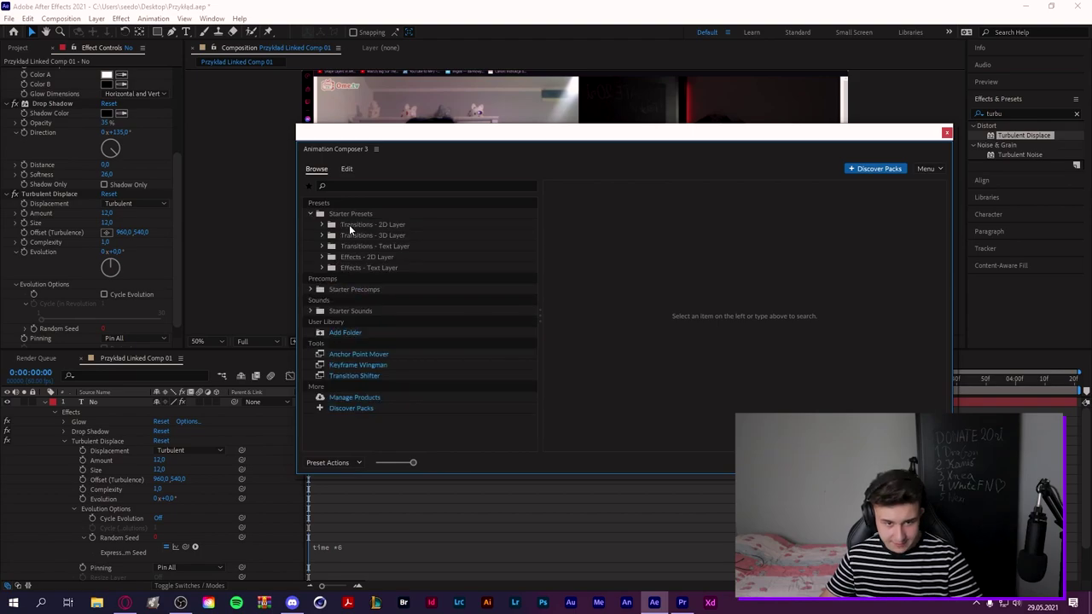
left_click(323, 246)
left_click(332, 257)
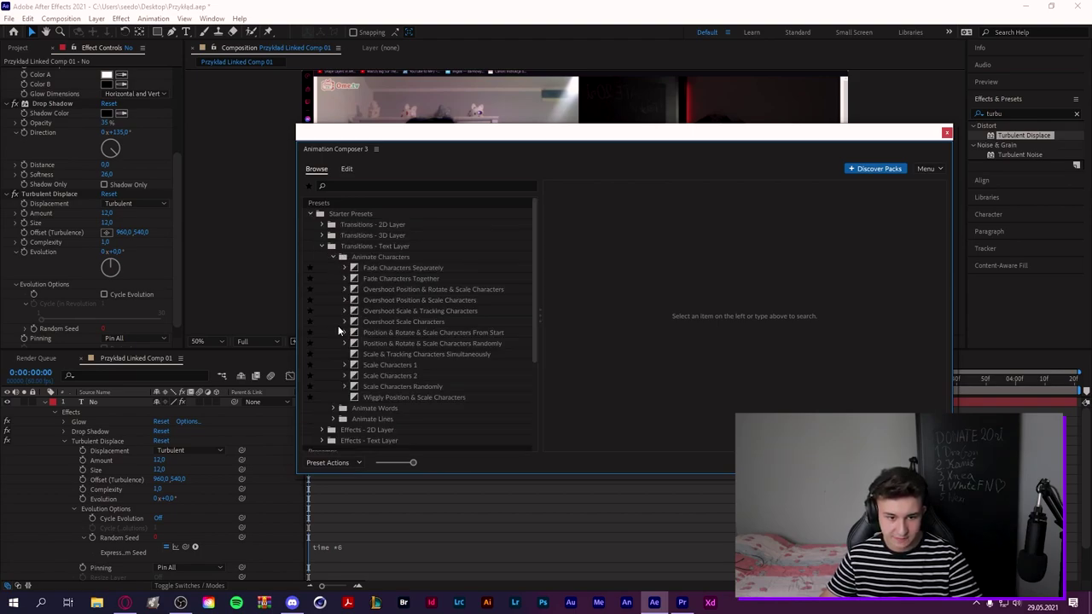
left_click(333, 409)
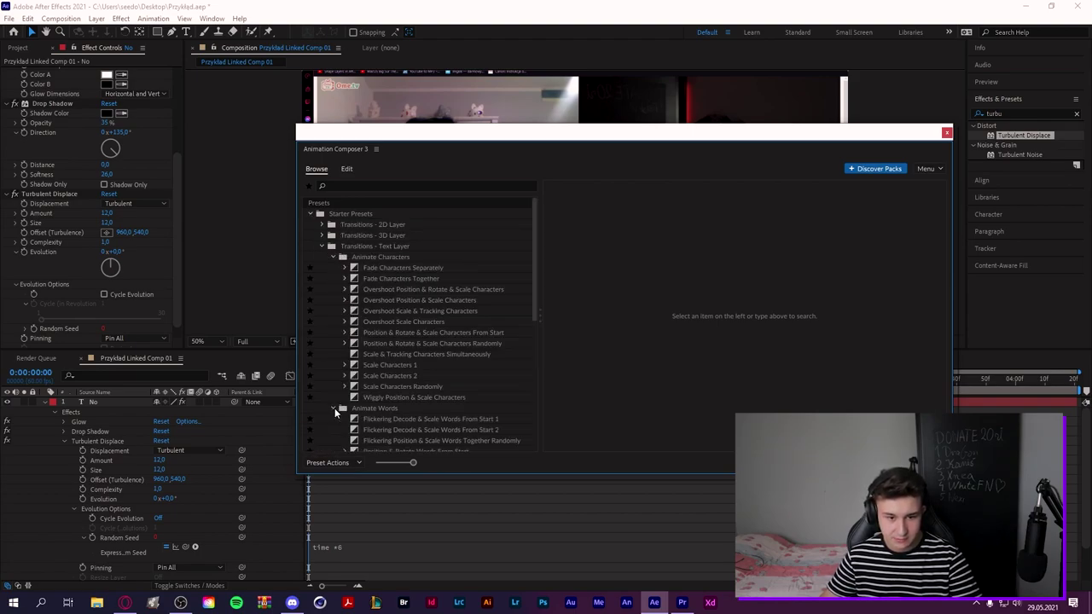
left_click(394, 312)
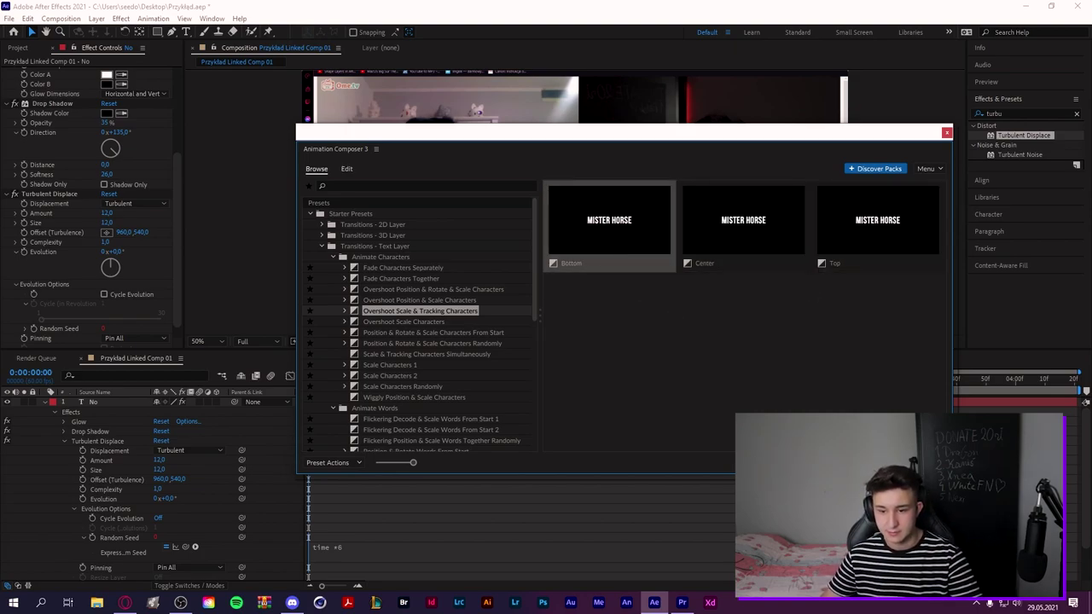
Step: Apply the preset's Bottom variant as the In animation on the No layer
left_click(129, 407)
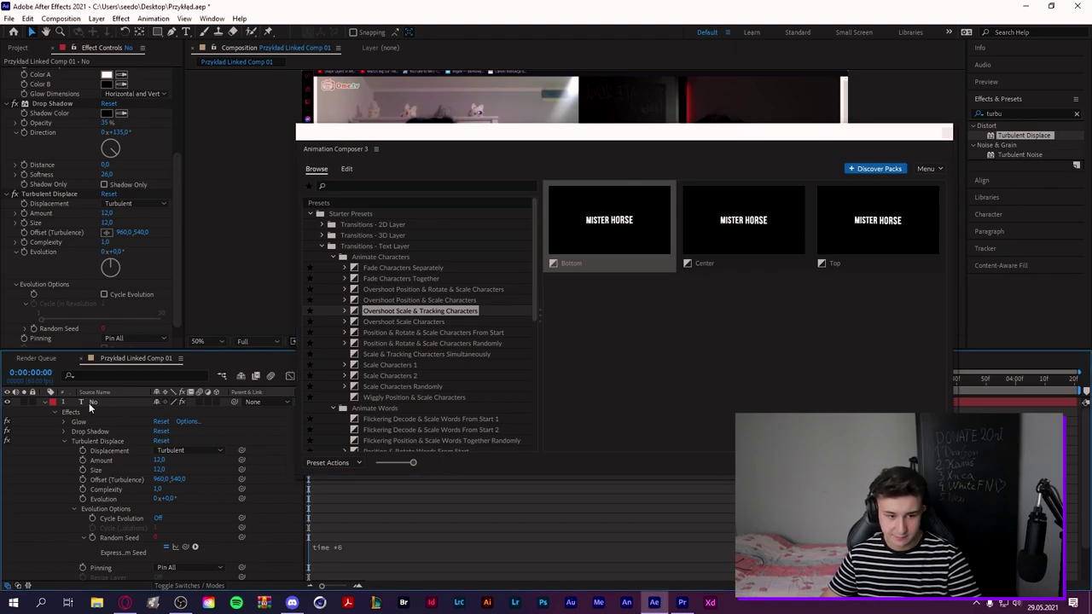
left_click(89, 402)
double_click(609, 223)
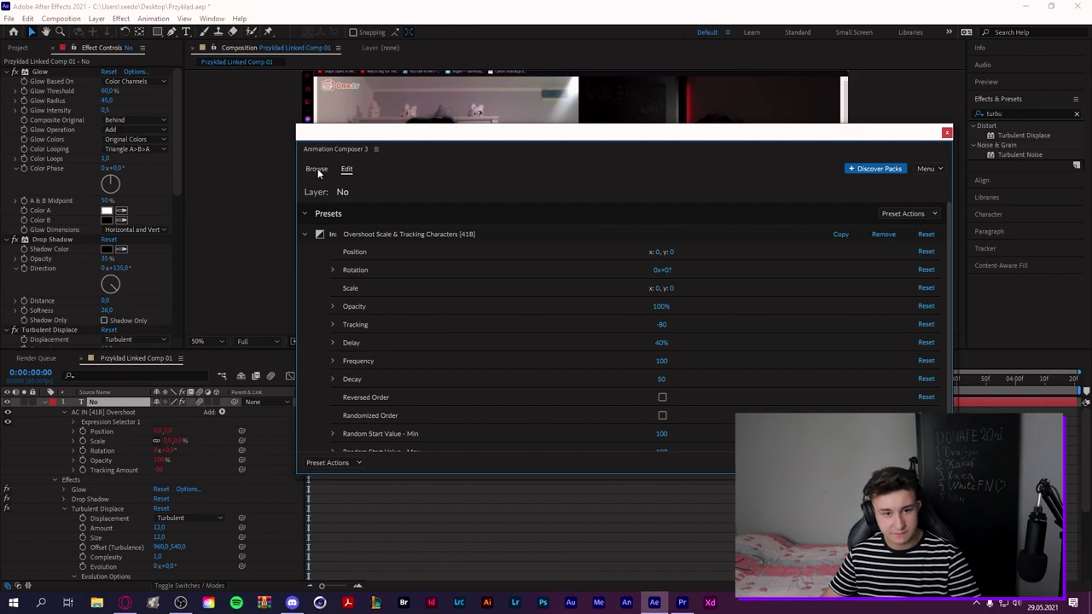
Step: Add Position Words Together From End (Right variant) as another In animation on No
left_click(317, 168)
scroll(465, 422, "down", 2)
left_click(459, 413)
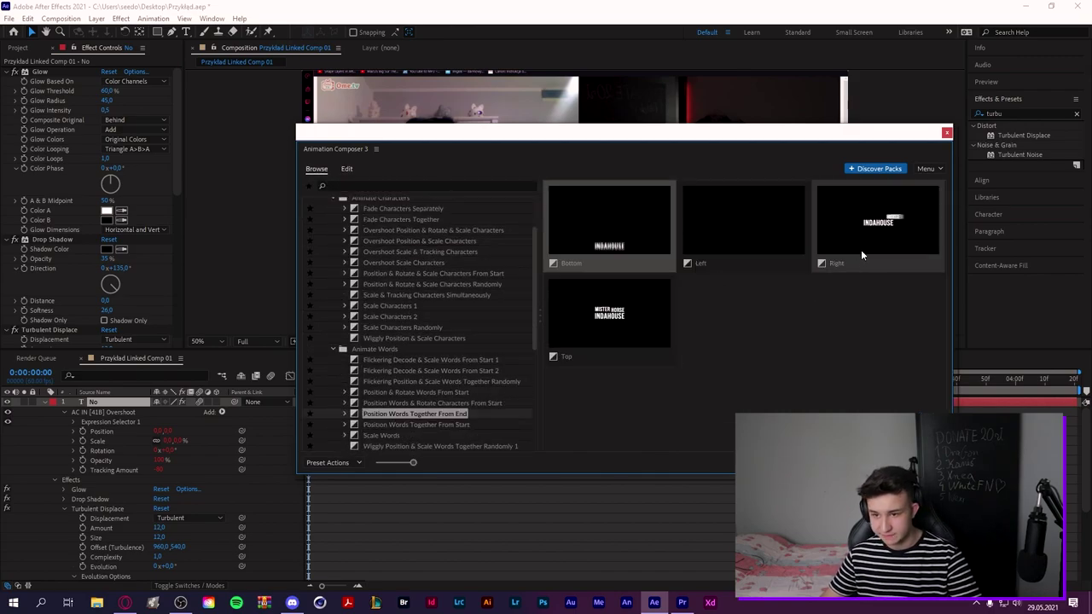
left_click_drag(862, 253, 713, 235)
left_click(713, 236)
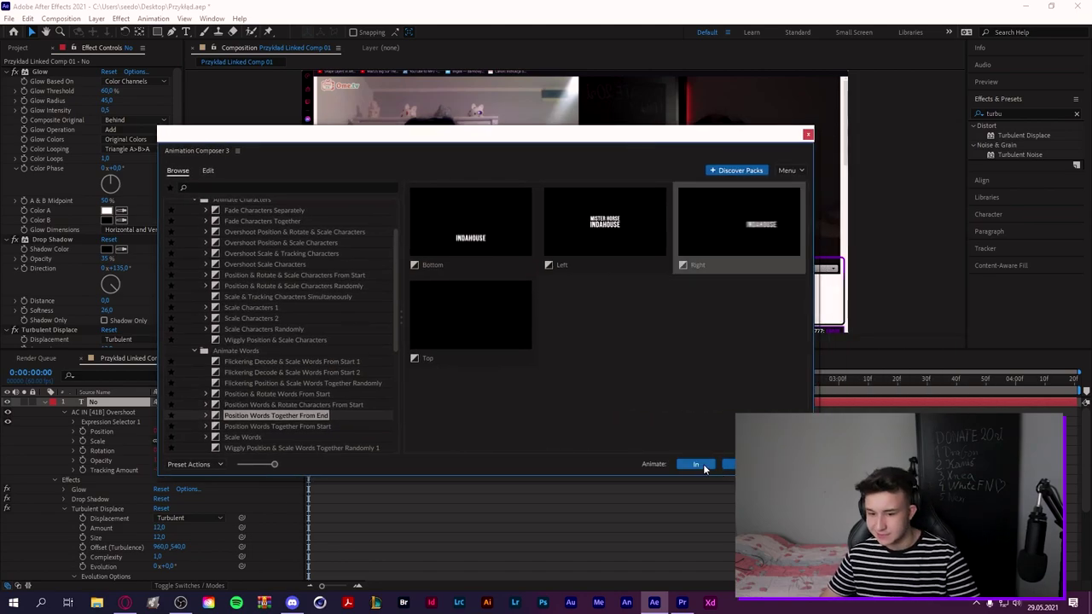
left_click(704, 467)
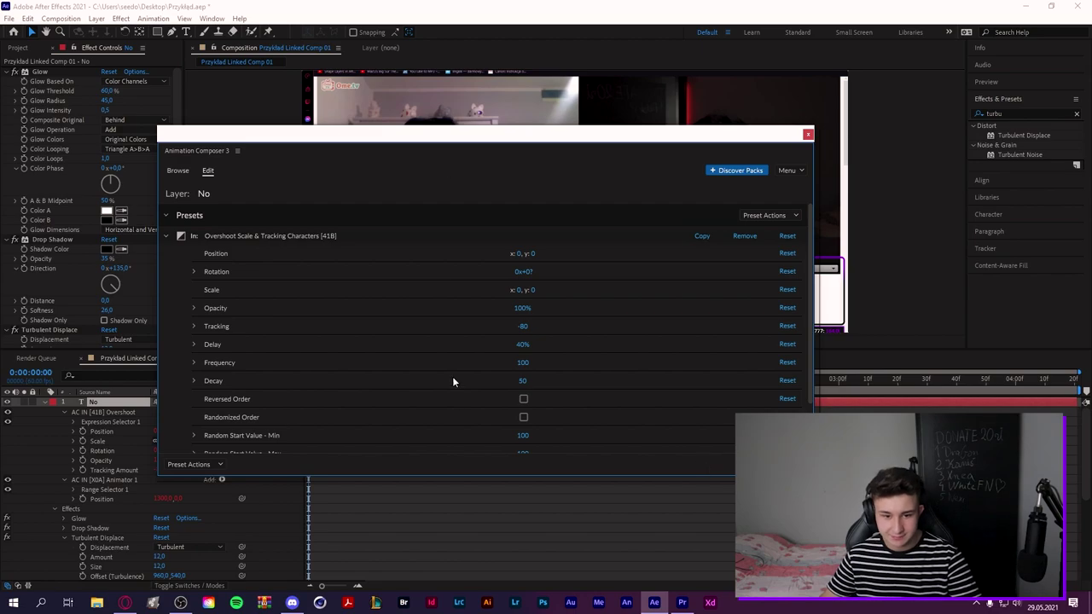
Step: Reduce the slide's Position x offset to 300 and close Animation Composer
scroll(645, 444, "down", 2)
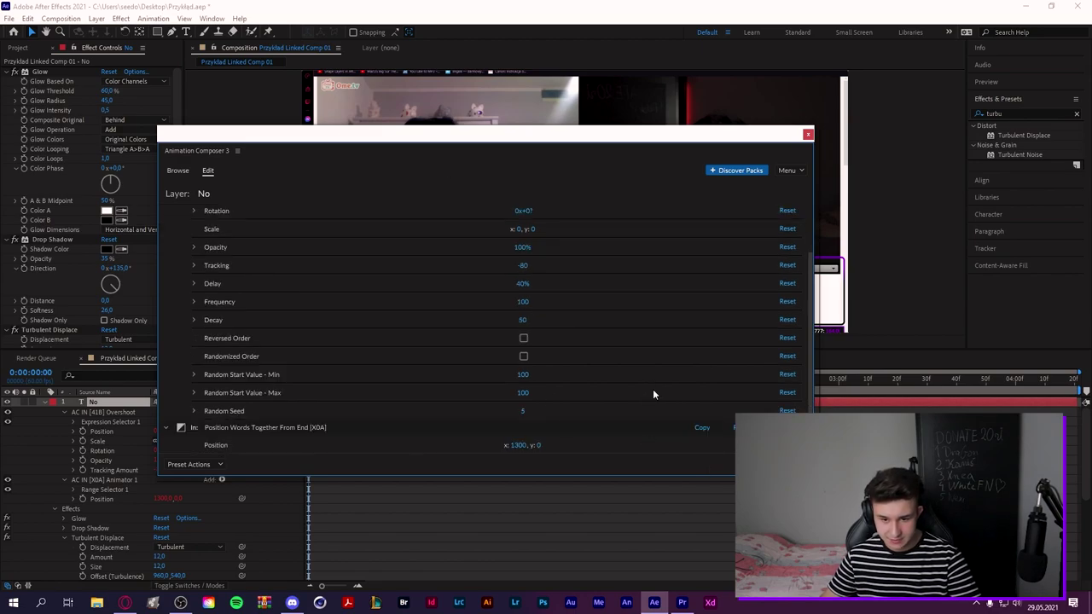
left_click(517, 446)
type("300")
key("Return")
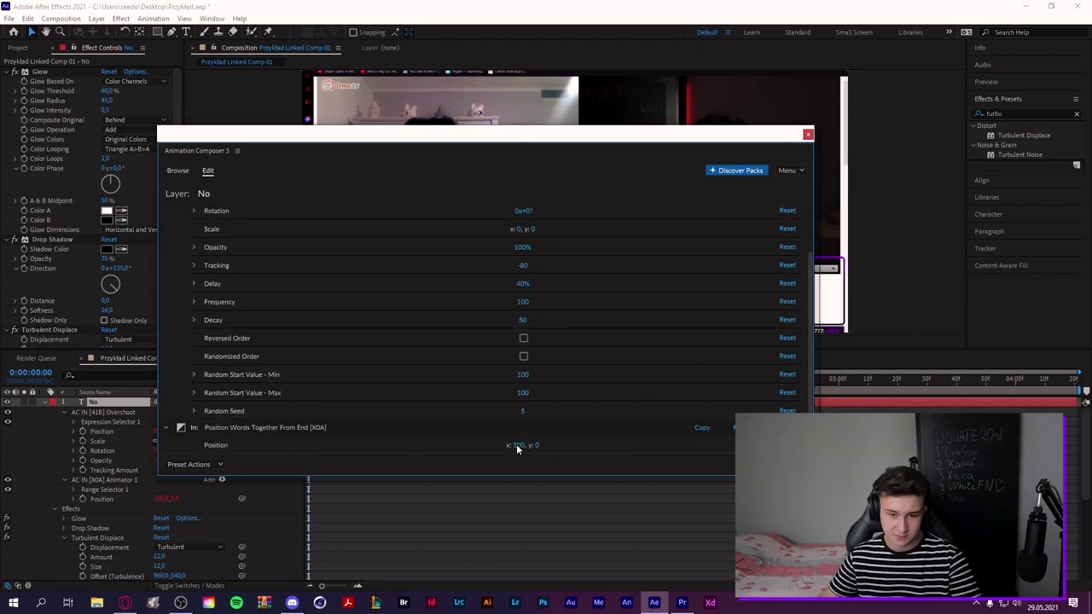
left_click(712, 245)
Step: Preview the animated caption, then at 1:48 duplicate the No layer into 'No 2'
left_click(459, 406)
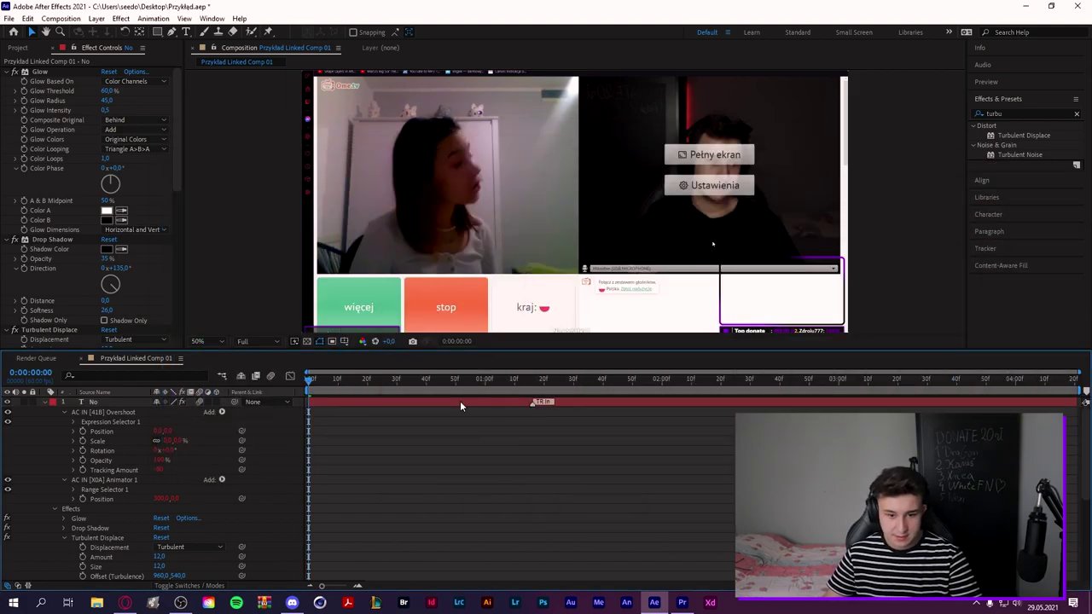
key("space")
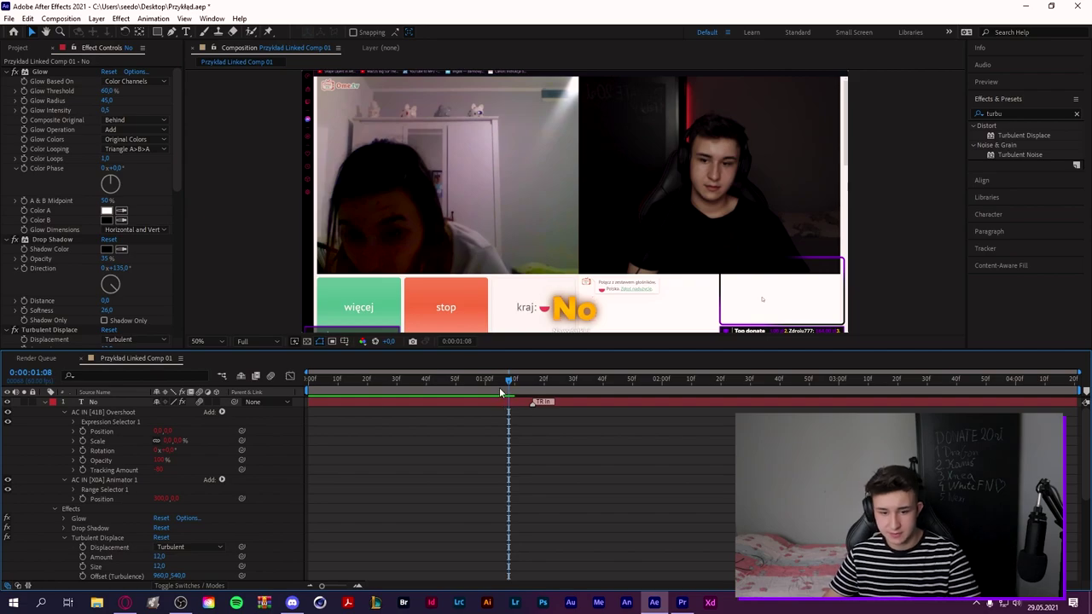
key("space")
key("space")
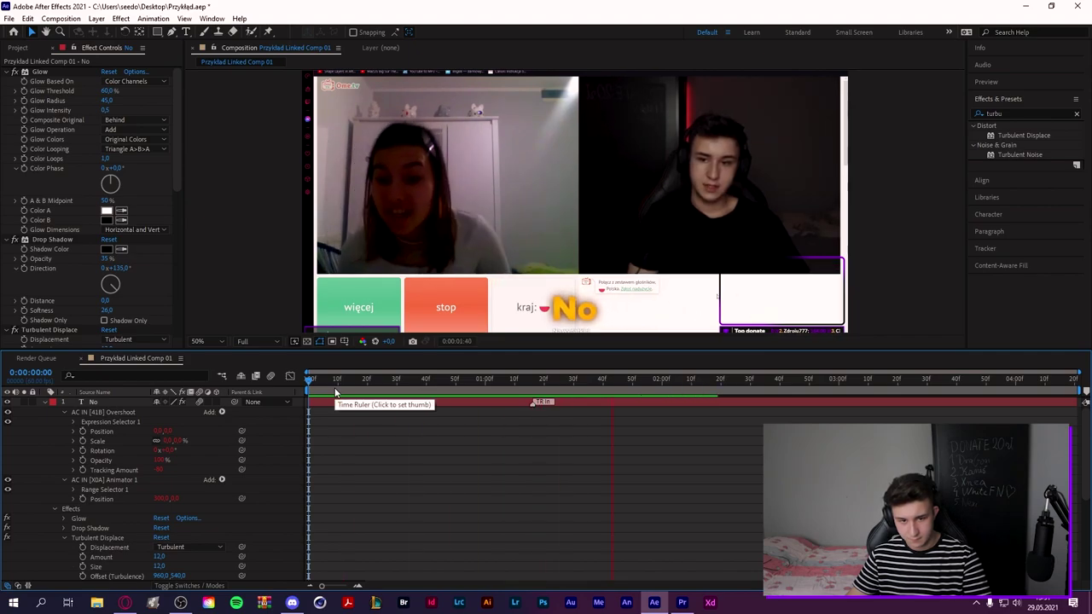
left_click_drag(336, 392, 619, 400)
left_click(628, 404)
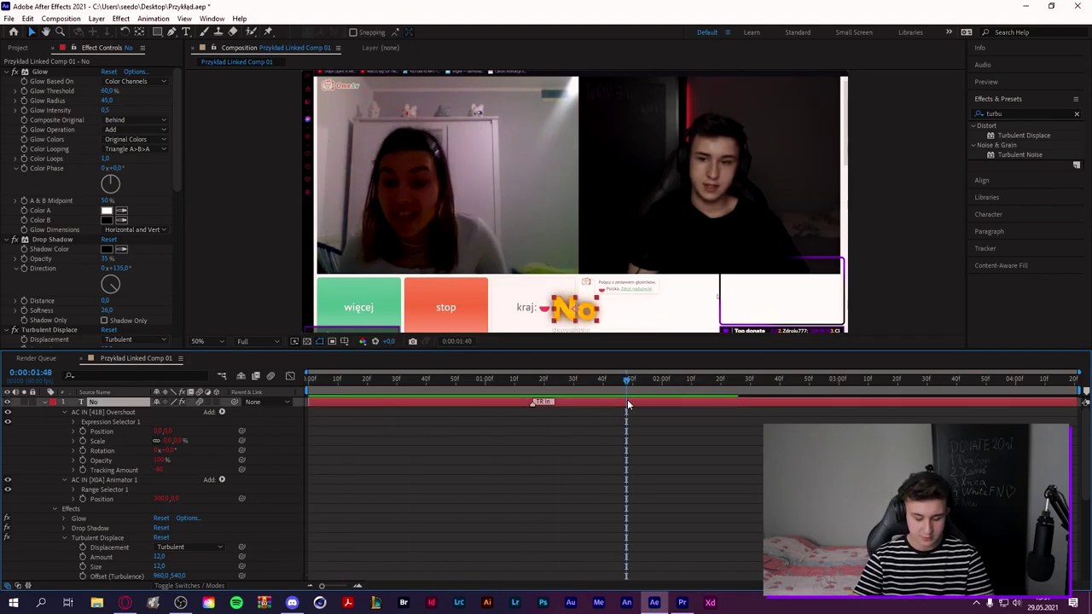
key("ctrl+d")
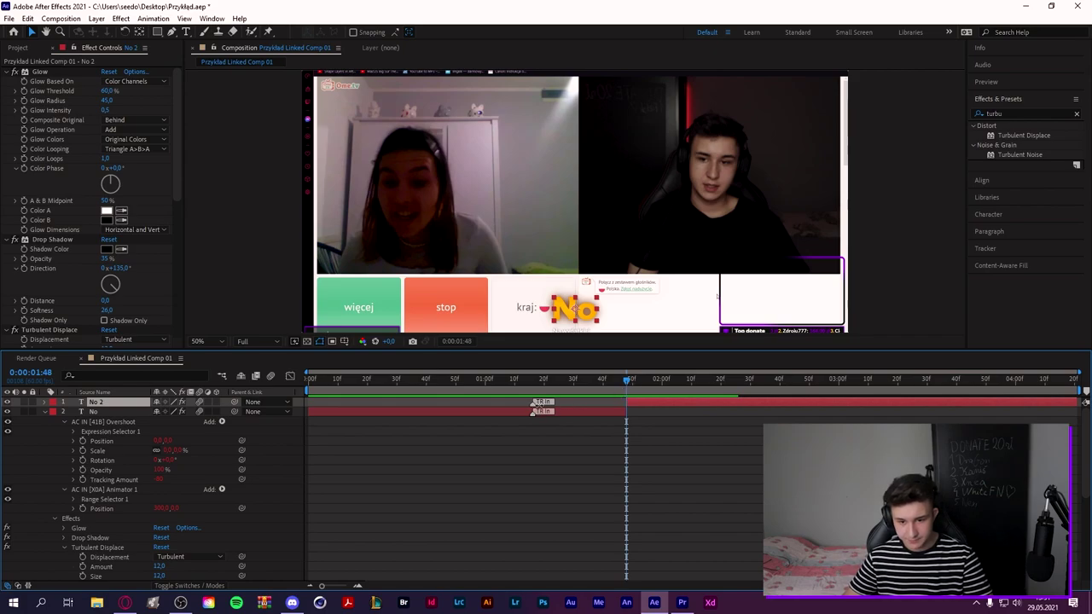
Step: Shift the duplicate No caption later and change its text to 'Jeszcze nawet 30 nie ma'
left_click_drag(484, 401, 655, 401)
left_click(651, 381)
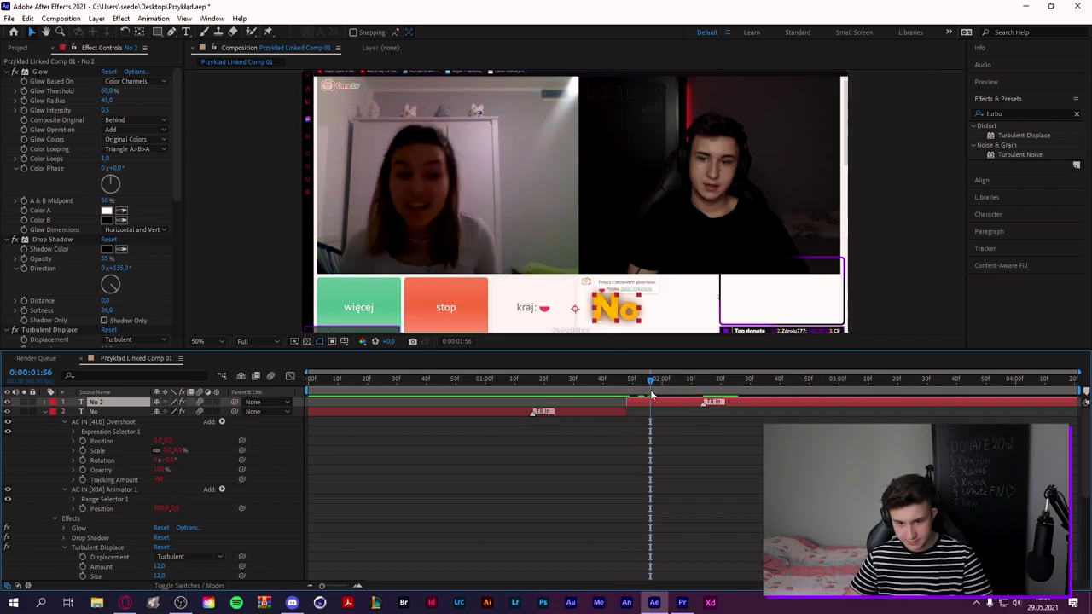
left_click(815, 382)
double_click(591, 314)
type("Jeszcze")
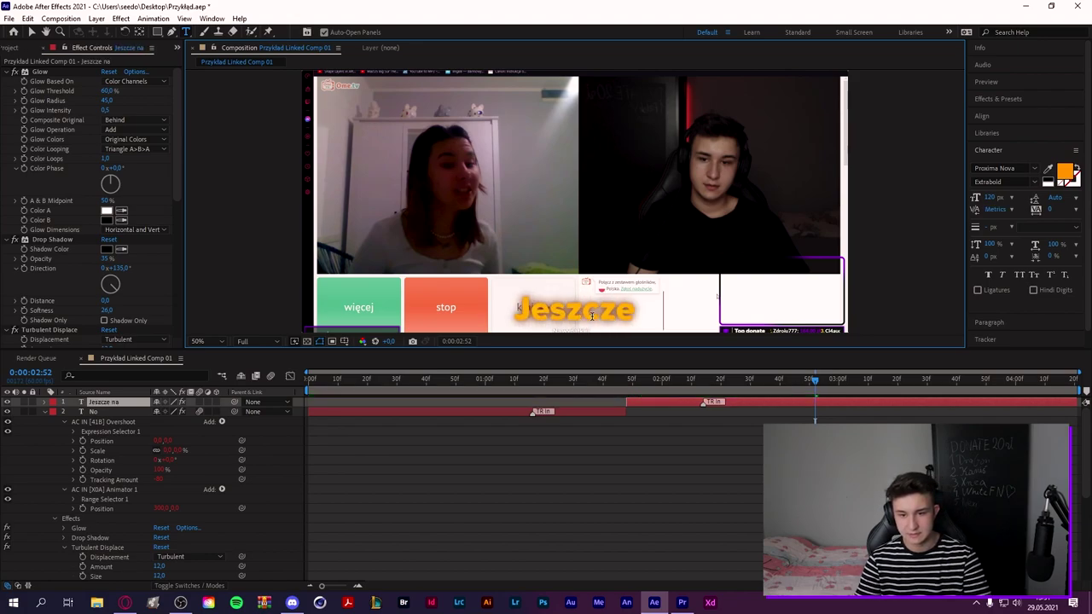
type(" nawet 30 nie ma")
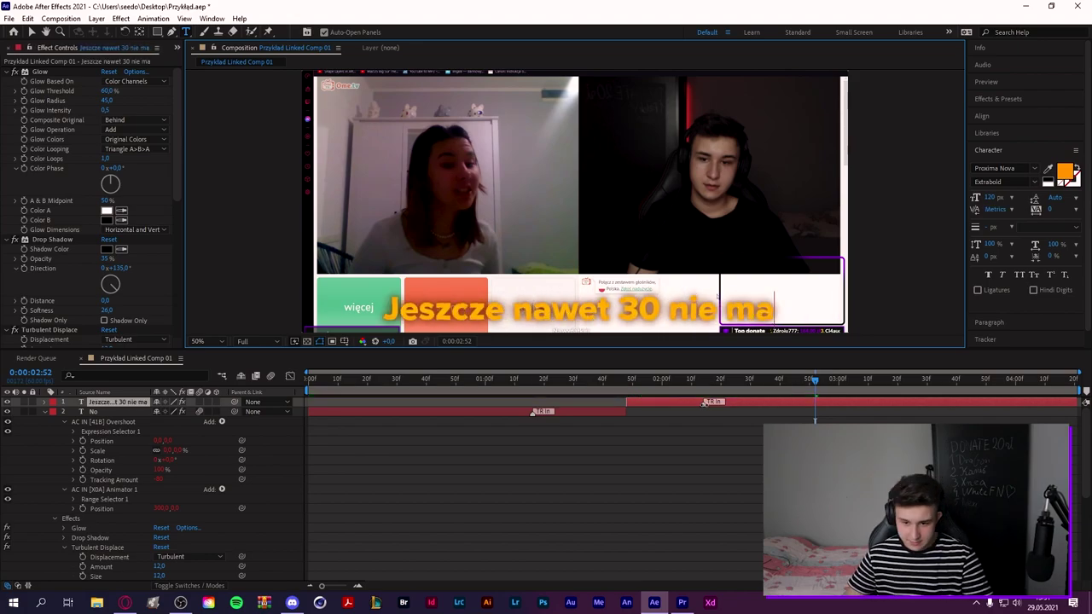
left_click(704, 403)
Step: Check both captions, then nudge the Jeszcze layer slightly earlier and select all layers
key("Home")
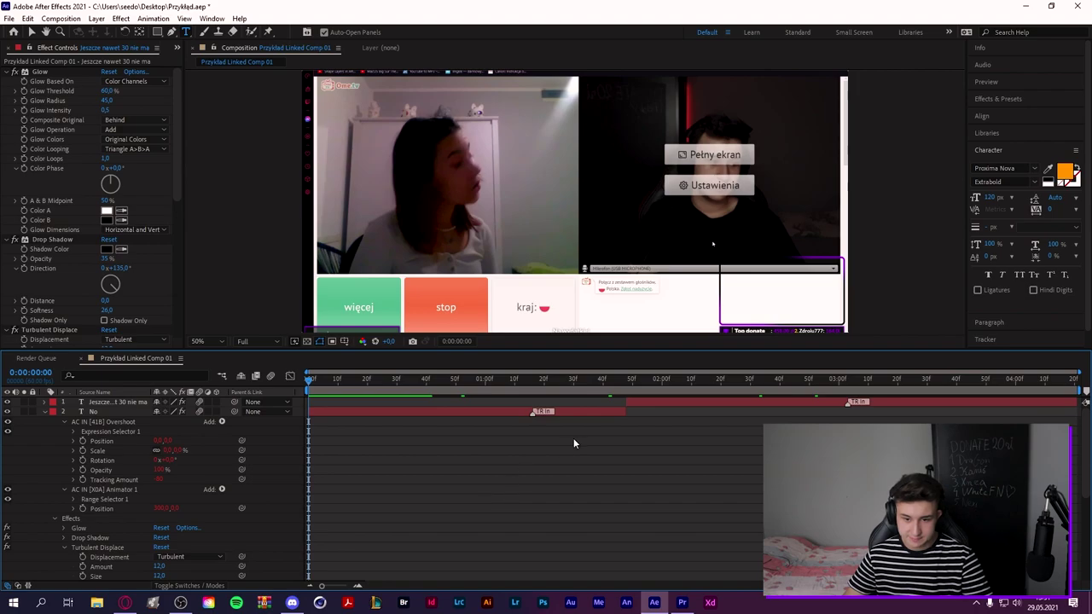
left_click(770, 380)
left_click(543, 381)
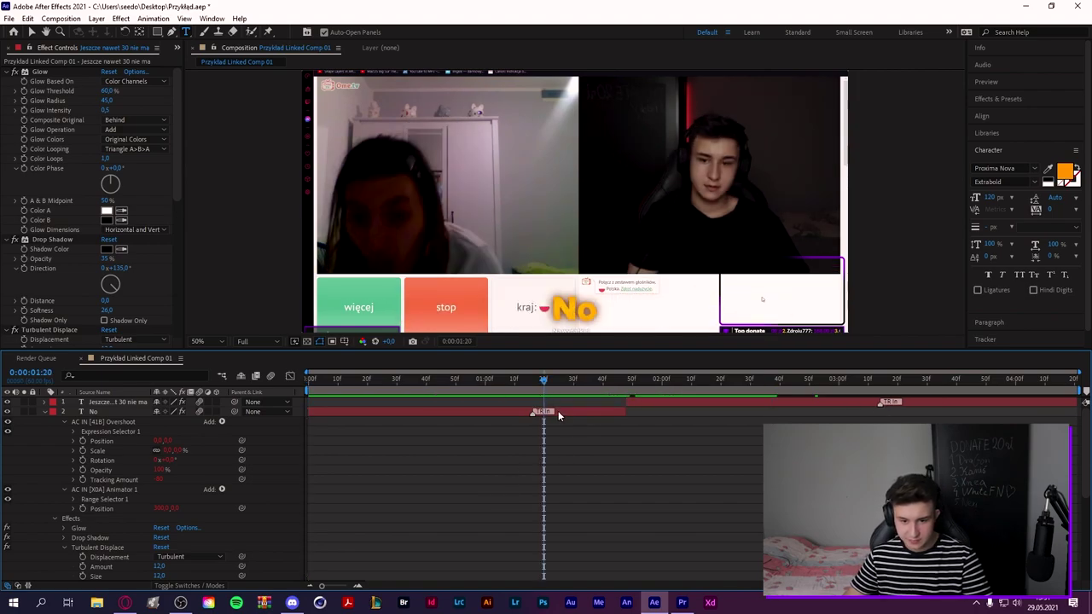
left_click_drag(645, 402, 598, 401)
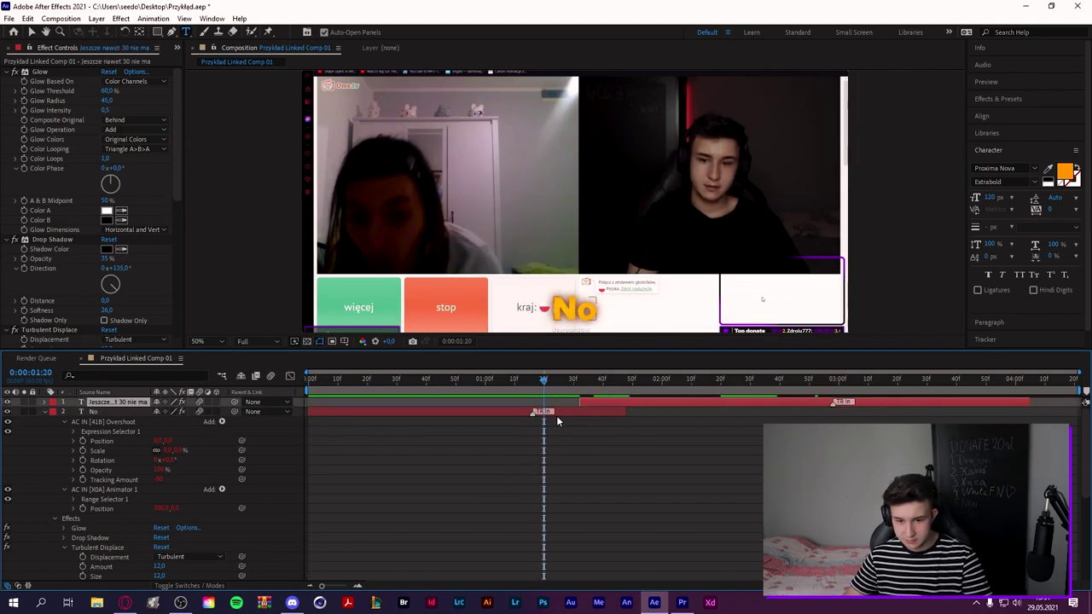
key("ctrl+a")
Step: Make the No caption drop off-screen at 1:39 with an eased Position curve
key("p")
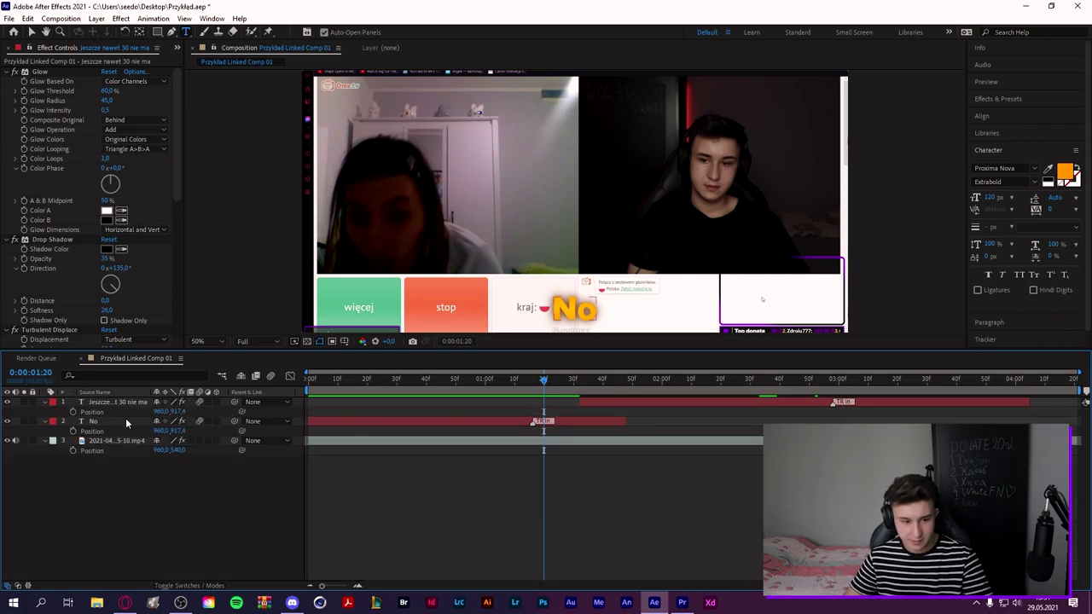
left_click(125, 422)
left_click(102, 431)
left_click(600, 381)
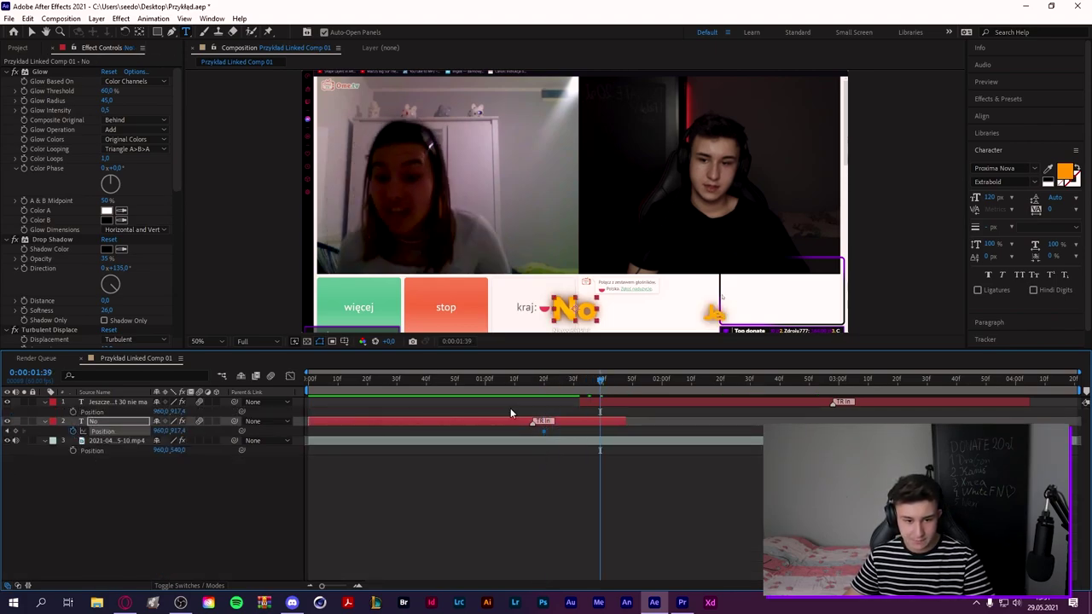
left_click_drag(178, 431, 277, 439)
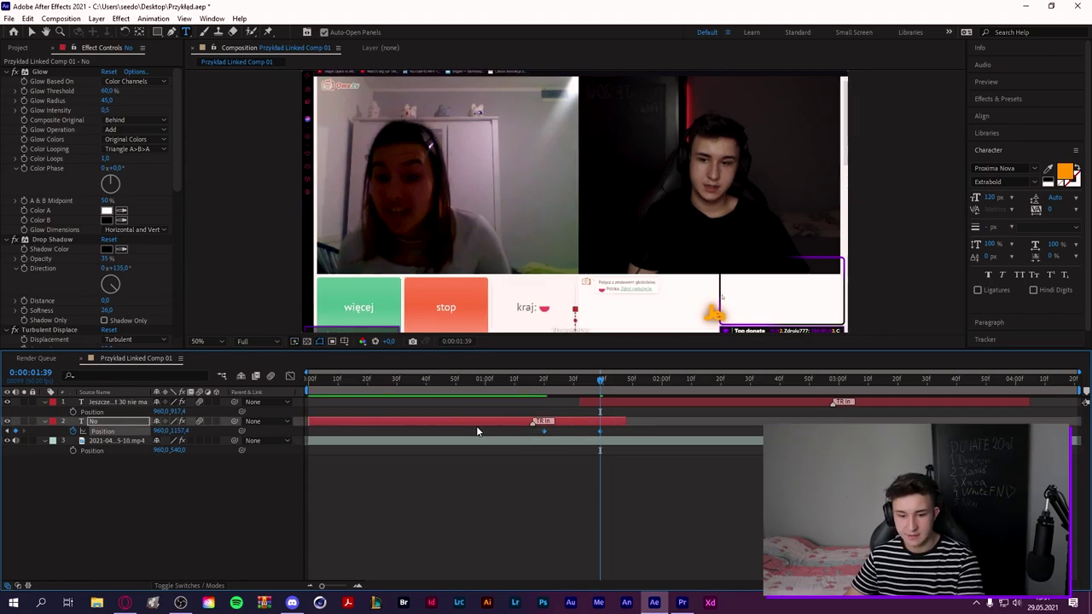
left_click(289, 375)
left_click_drag(658, 505, 369, 563)
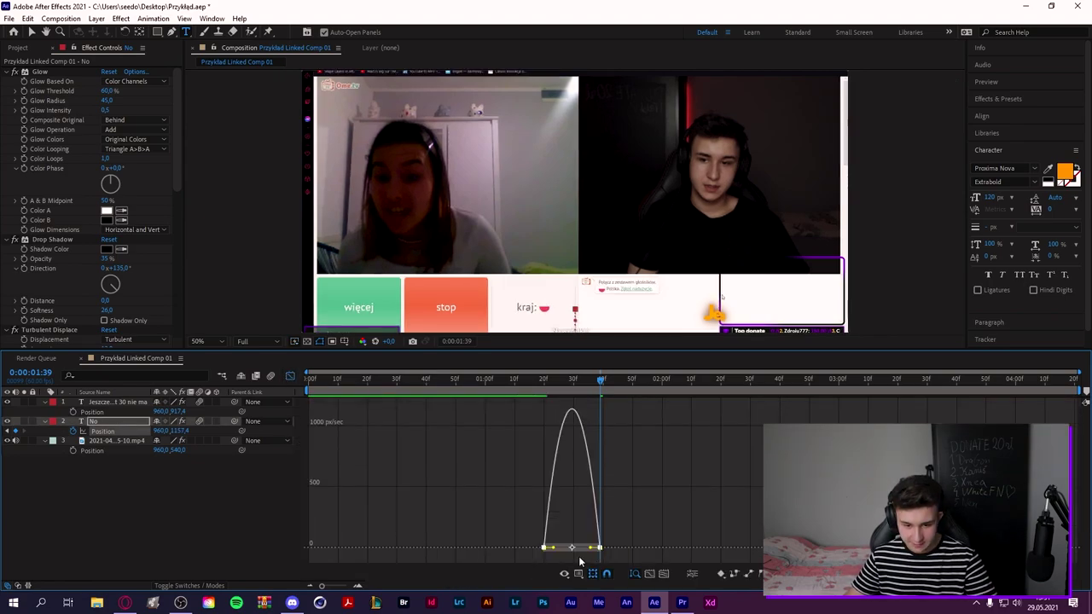
left_click_drag(555, 550, 589, 548)
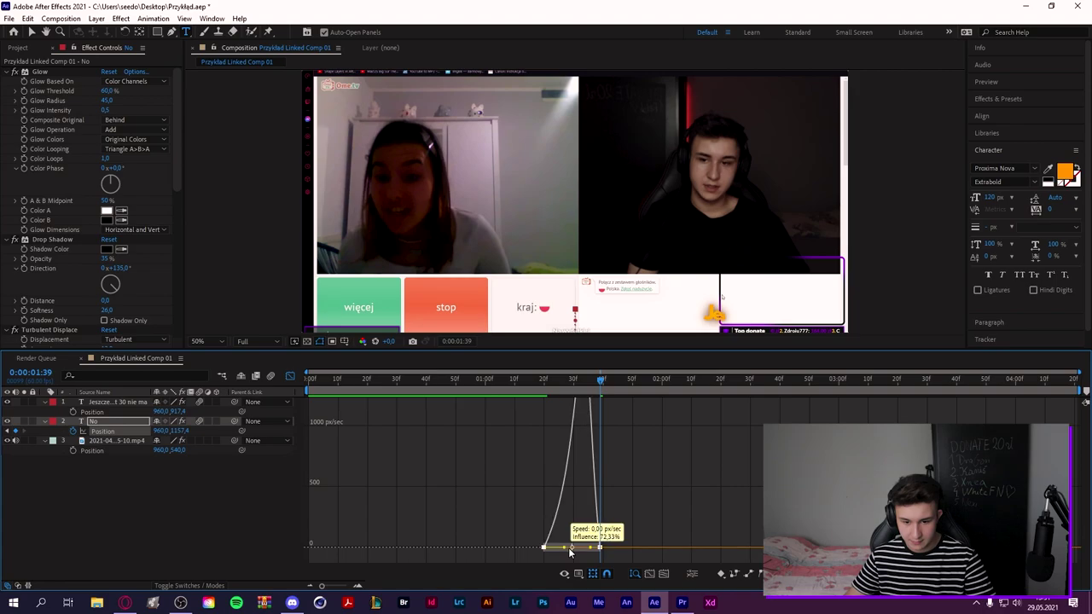
left_click(290, 376)
Step: Keyframe the Jeszcze title's Position from 3:40 to 4:02, pushing it down off-screen with easing
key("Home")
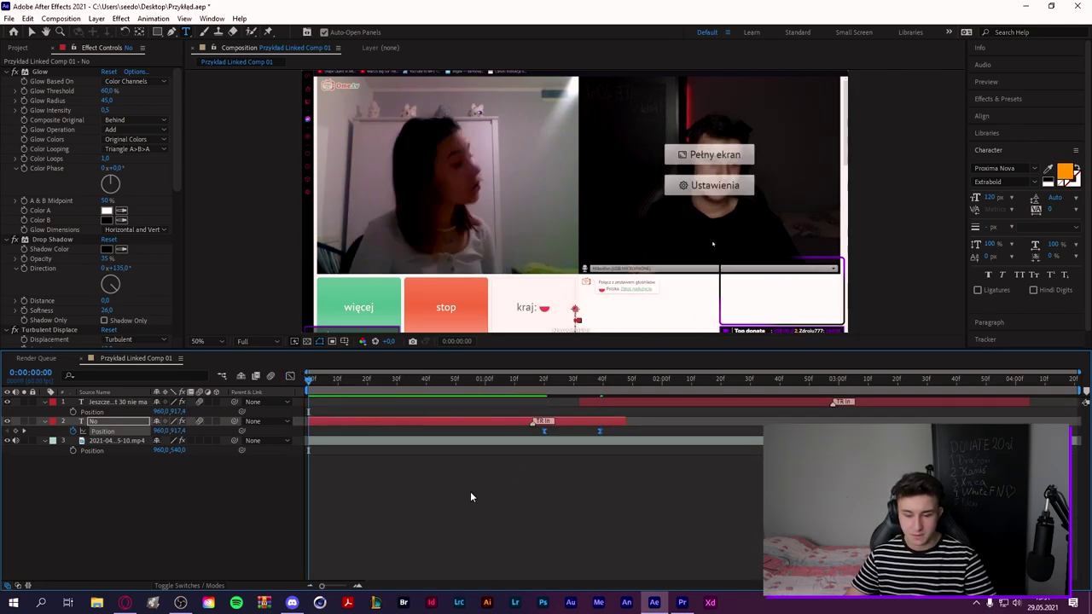
left_click(955, 380)
left_click(938, 402)
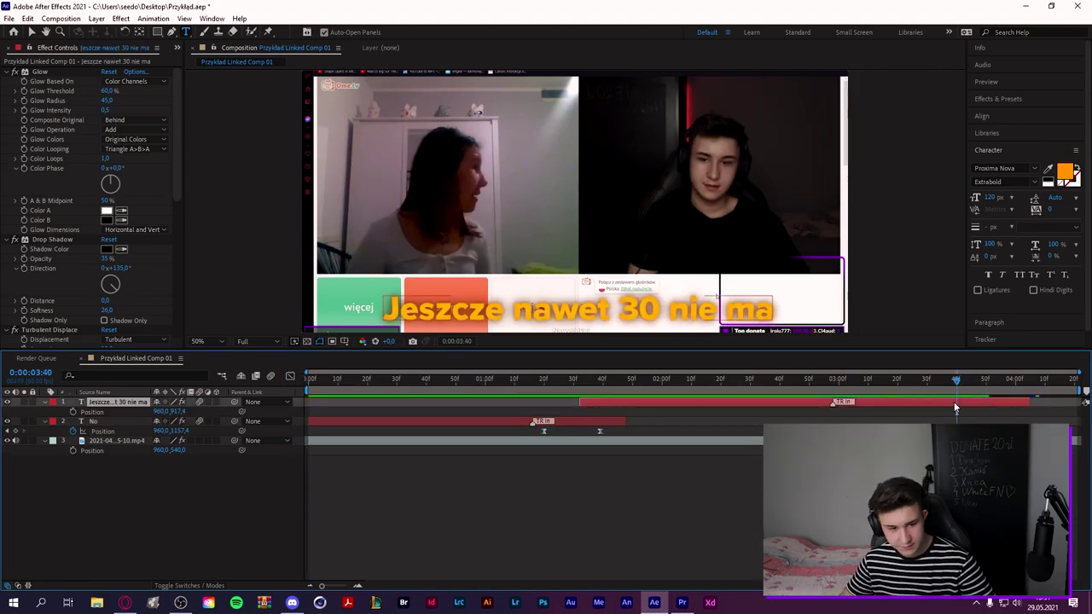
left_click(73, 411)
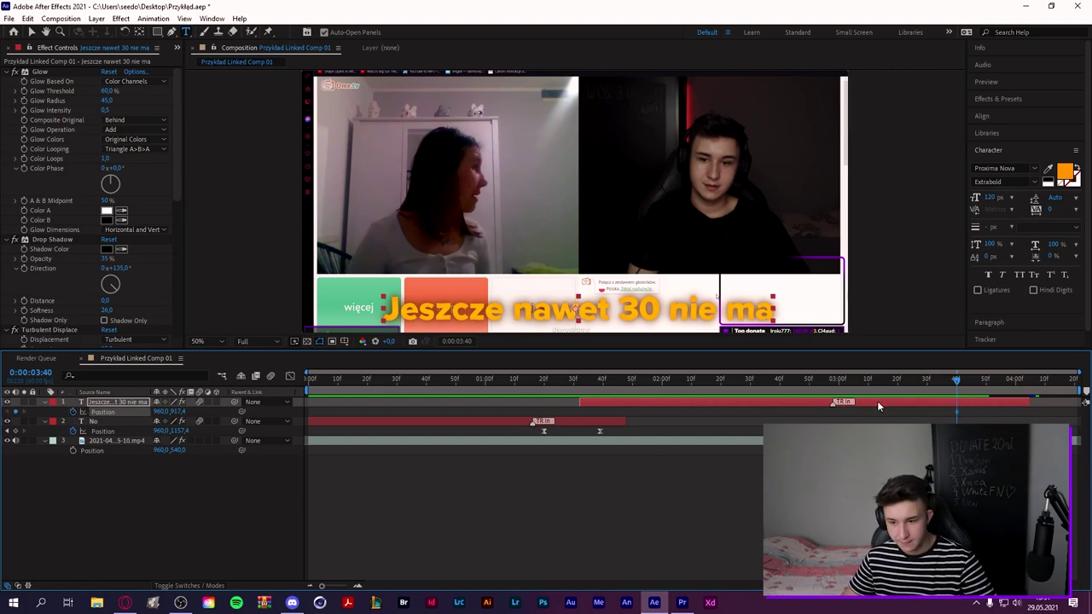
left_click(1021, 381)
left_click_drag(177, 412, 405, 412)
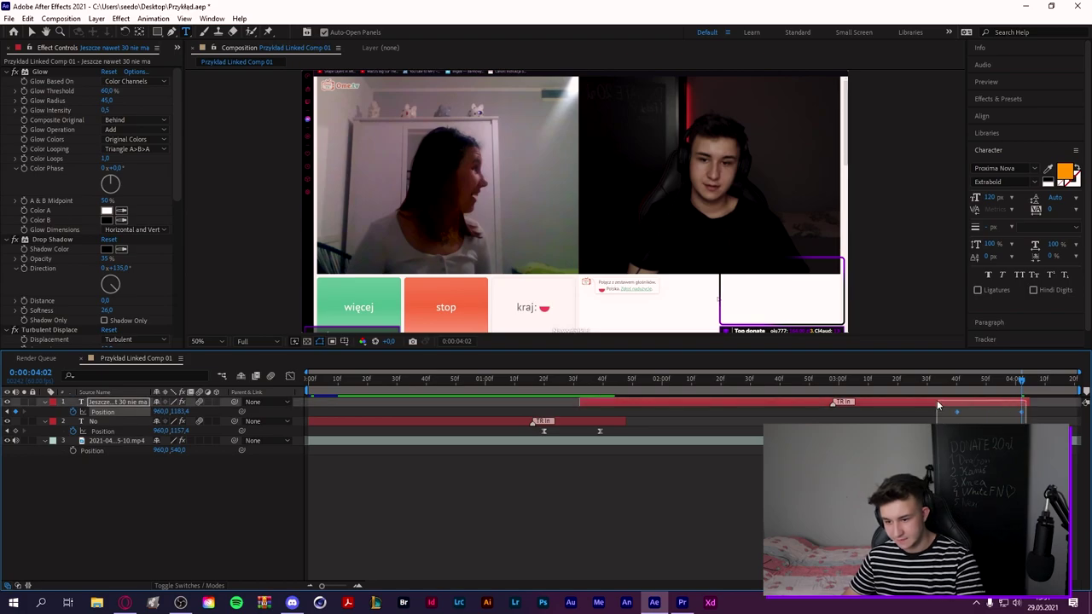
key("shift+F3")
left_click_drag(687, 493, 1024, 537)
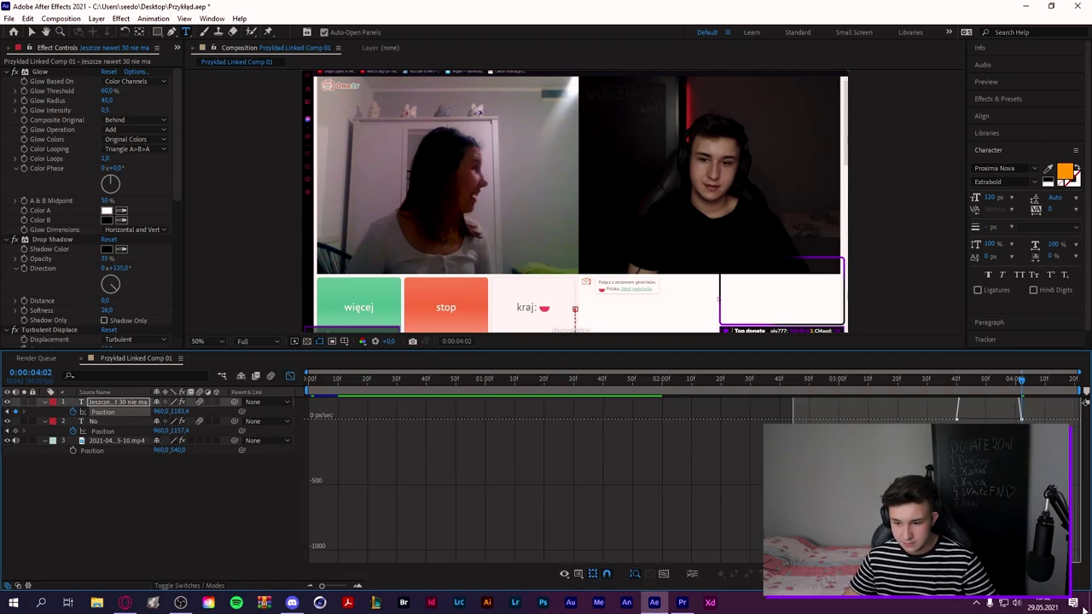
key("shift+F3")
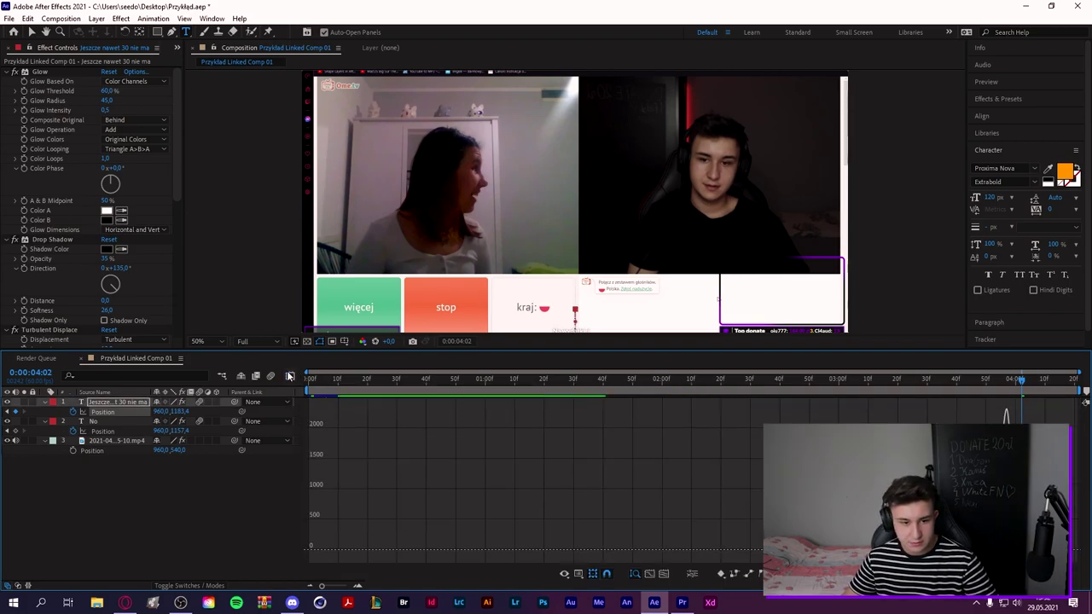
key("Home")
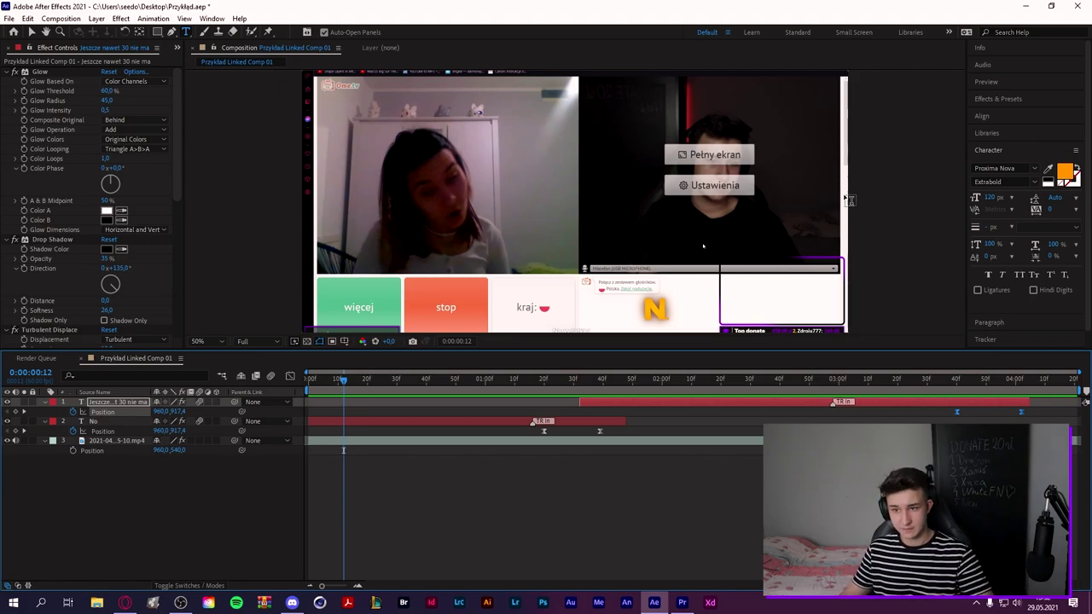
Step: Apply the Wiggle - position preset from a 'wiggle' search to the No caption and preview it
left_click(998, 99)
left_click(1015, 114)
type("wiggle")
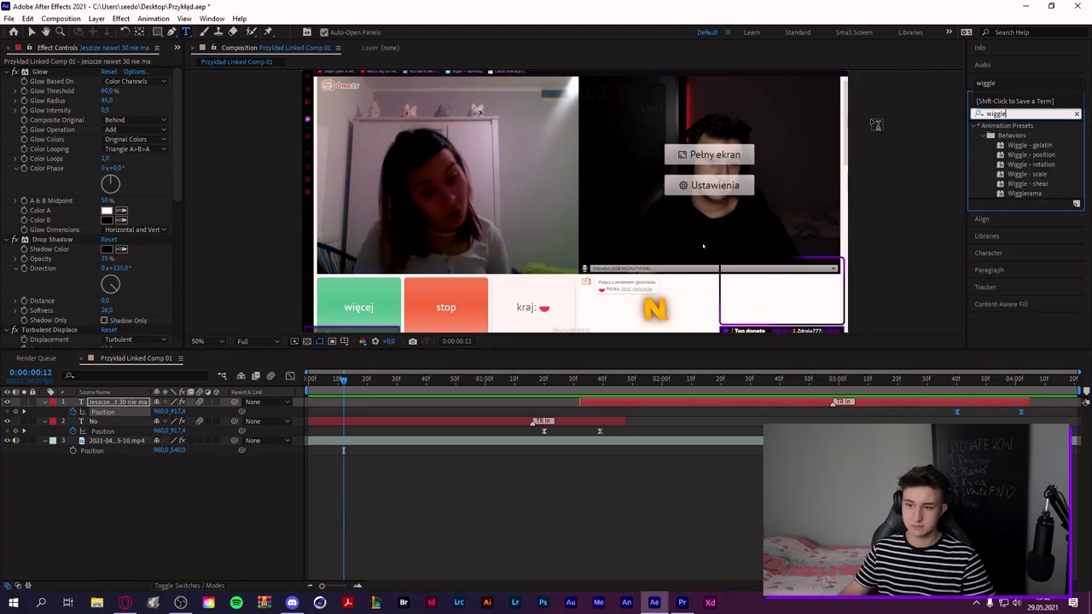
left_click_drag(1038, 158, 529, 422)
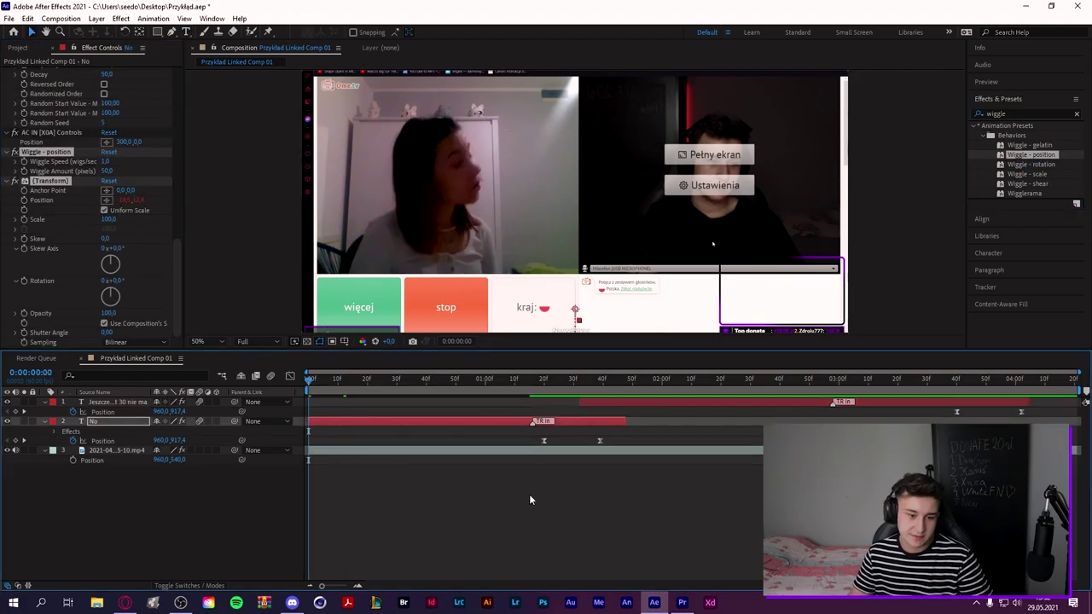
key("space")
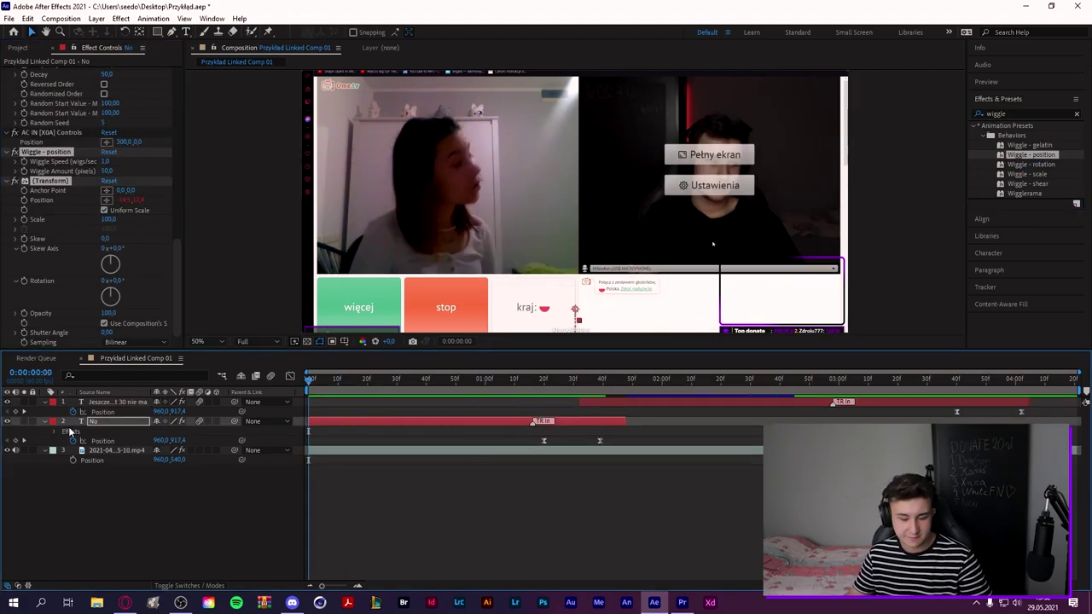
key("space")
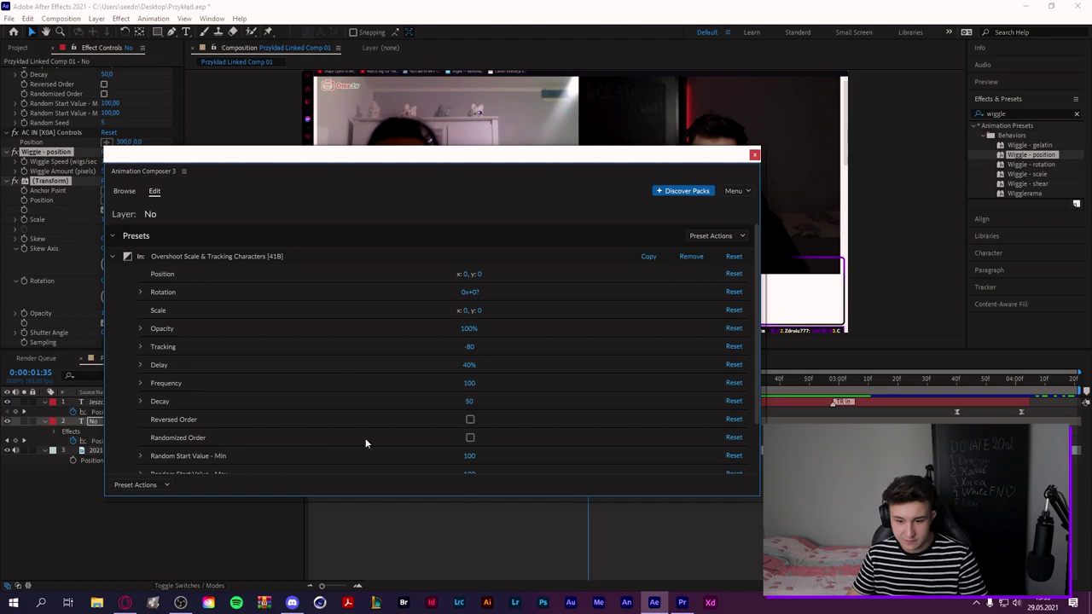
Step: Add Zoom & Twirl & Chroma Split & Shake from Starter Precomps > Transitions in Animation Composer
scroll(380, 443, "down", 1)
scroll(331, 425, "up", 1)
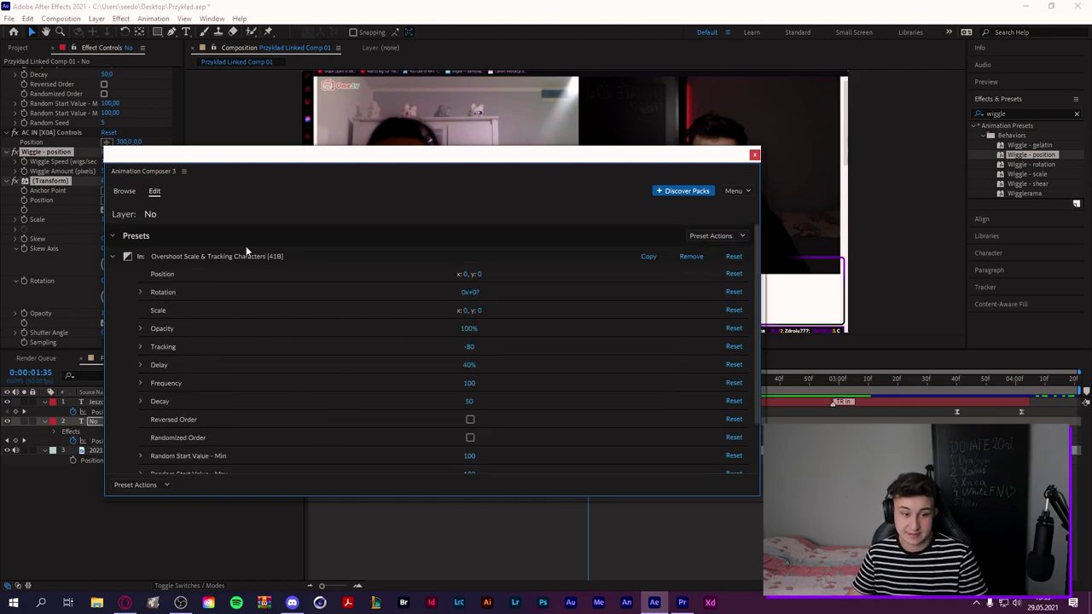
left_click(124, 191)
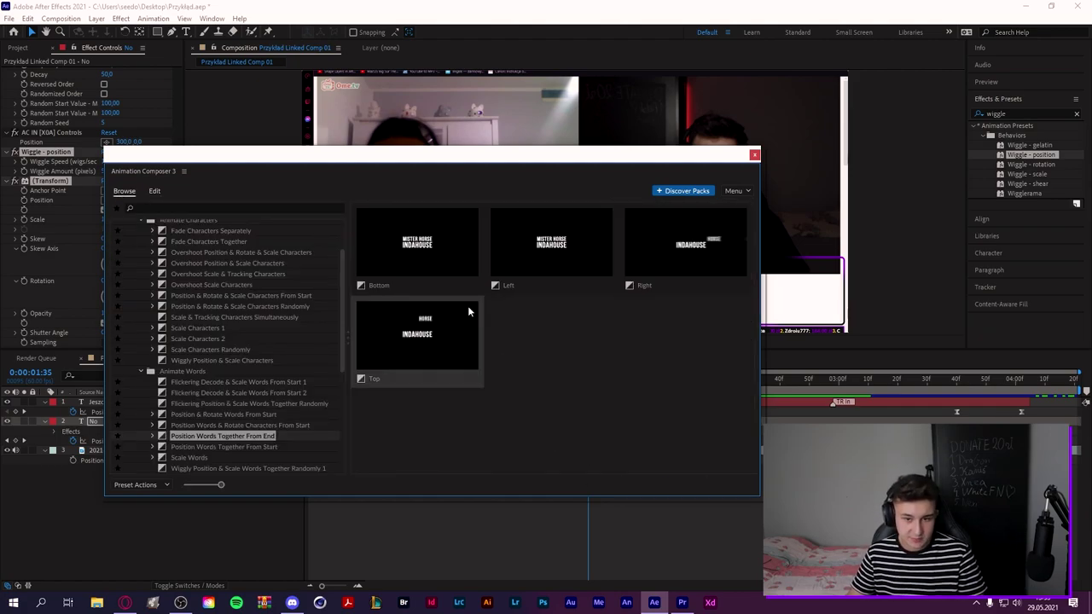
scroll(266, 397, "down", 1)
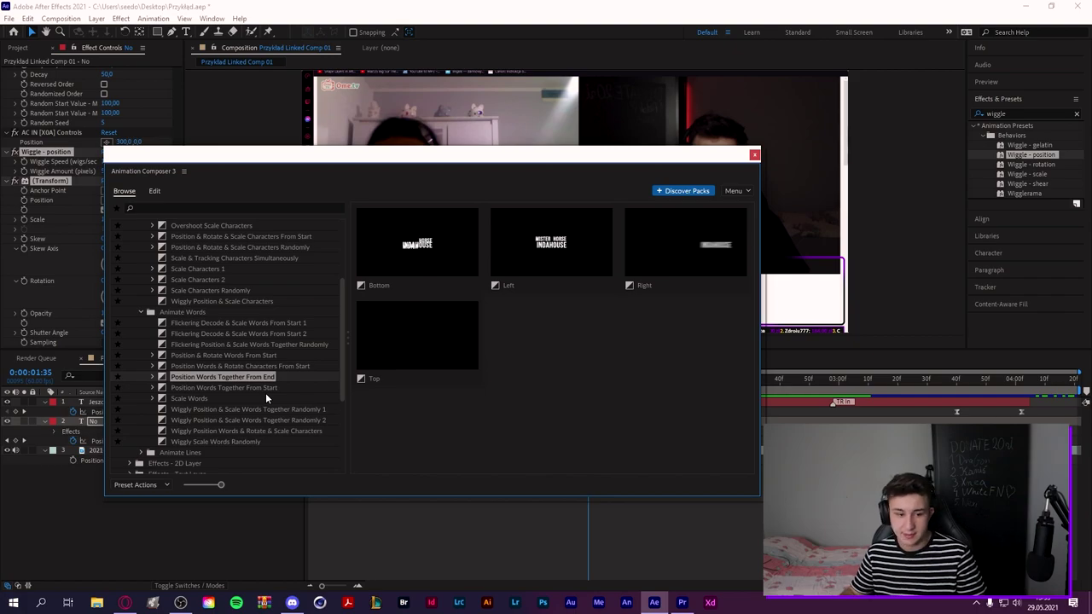
scroll(265, 393, "down", 3)
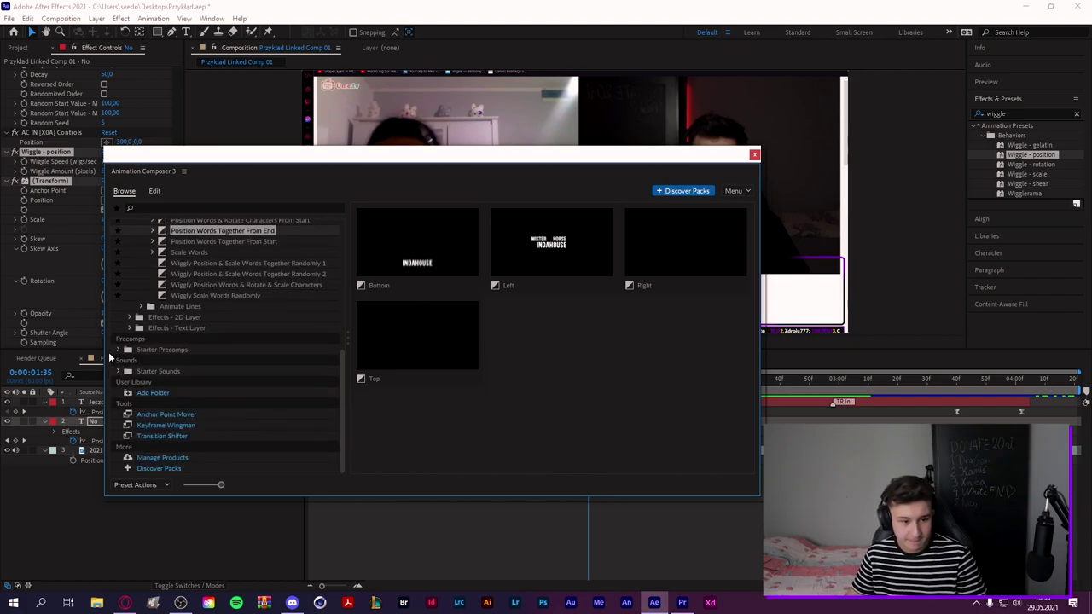
left_click(118, 350)
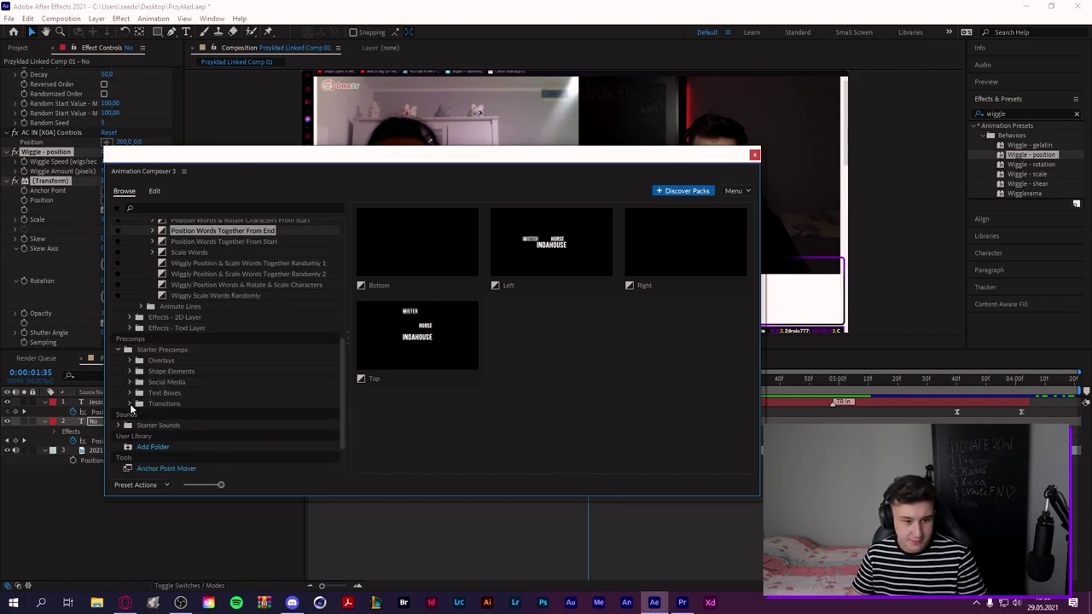
left_click(129, 403)
left_click_drag(265, 159, 527, 107)
scroll(510, 334, "down", 3)
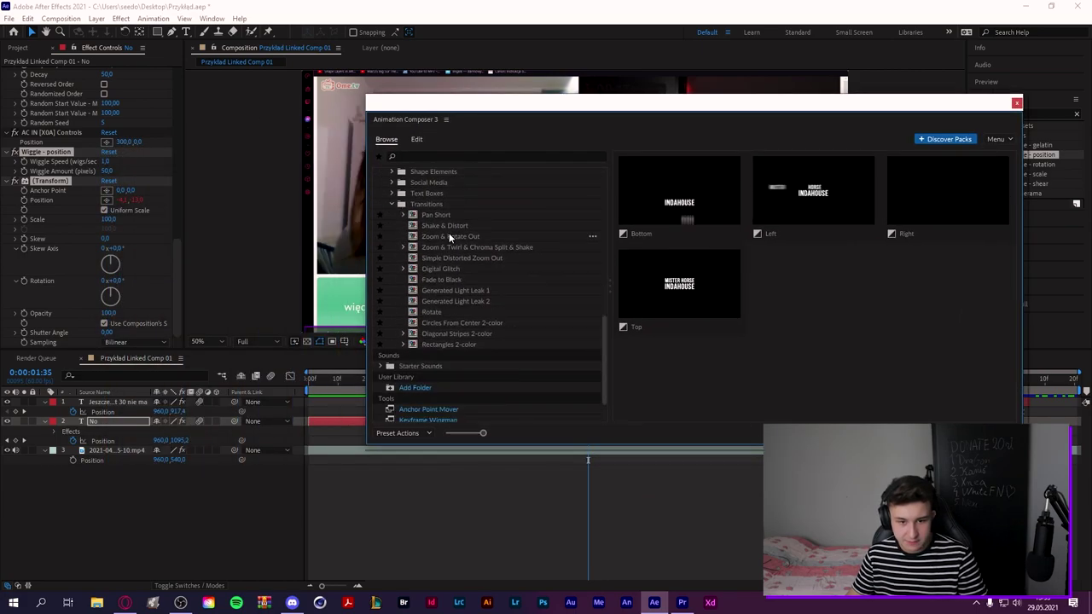
left_click(426, 205)
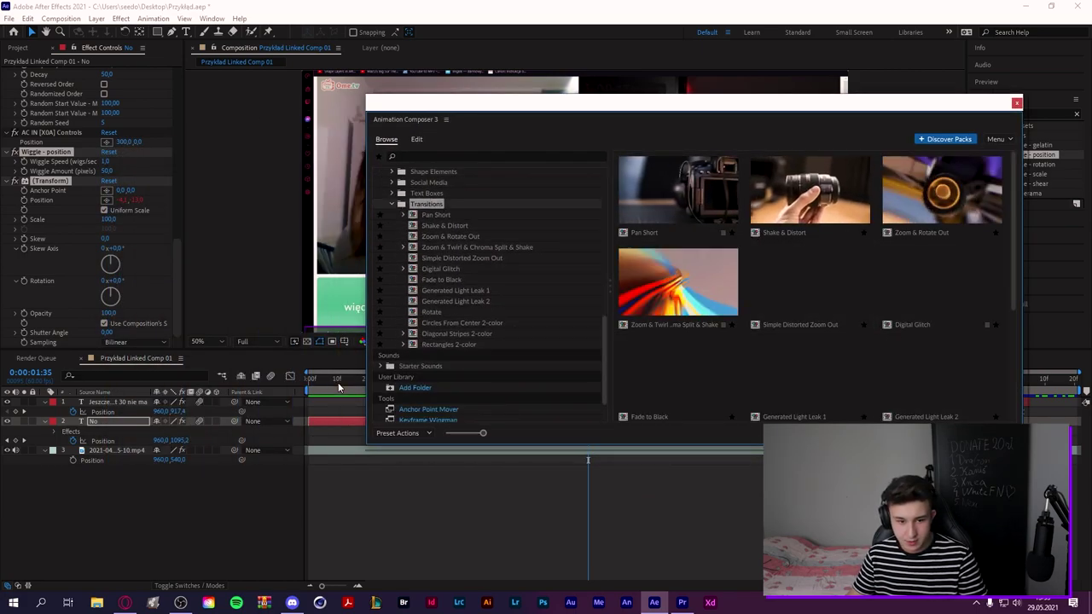
left_click(305, 381)
double_click(698, 300)
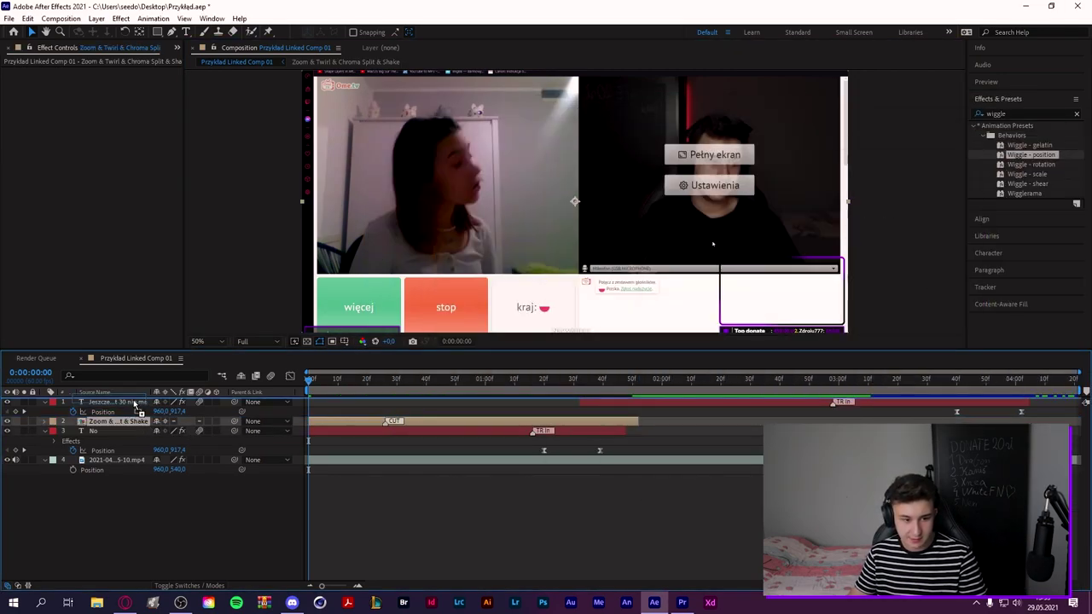
Step: Move the Zoom & Twirl transition layer to the top of the stack and preview the result
left_click_drag(119, 421, 119, 399)
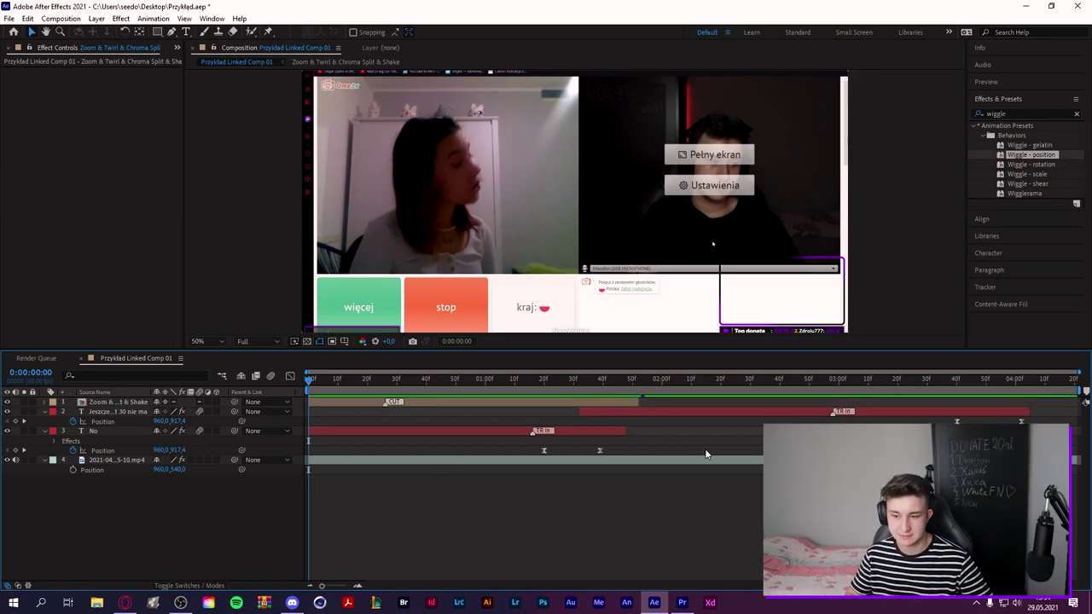
key("space")
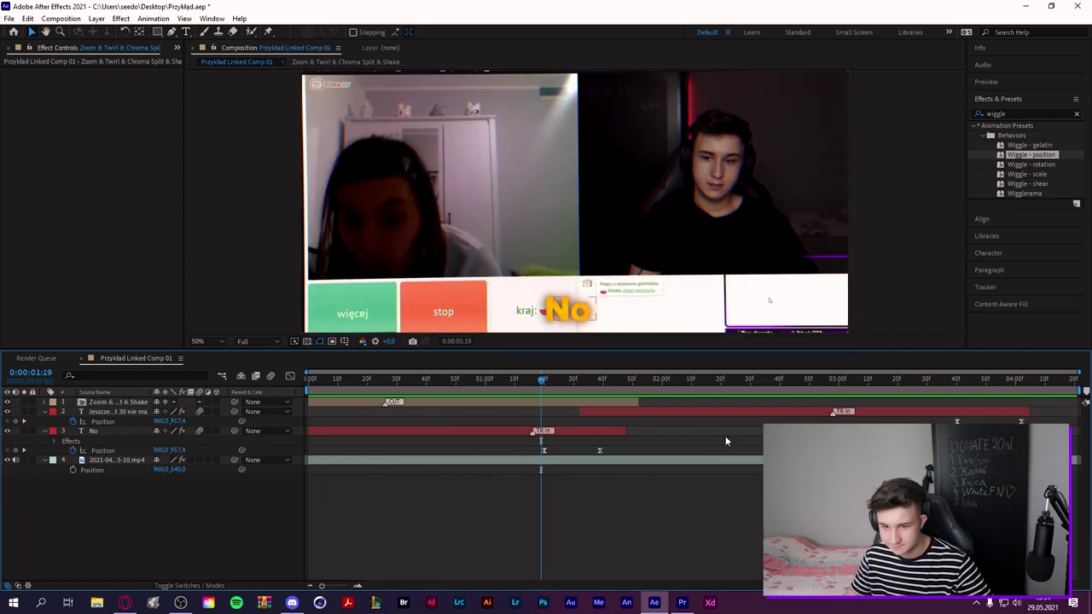
key("space")
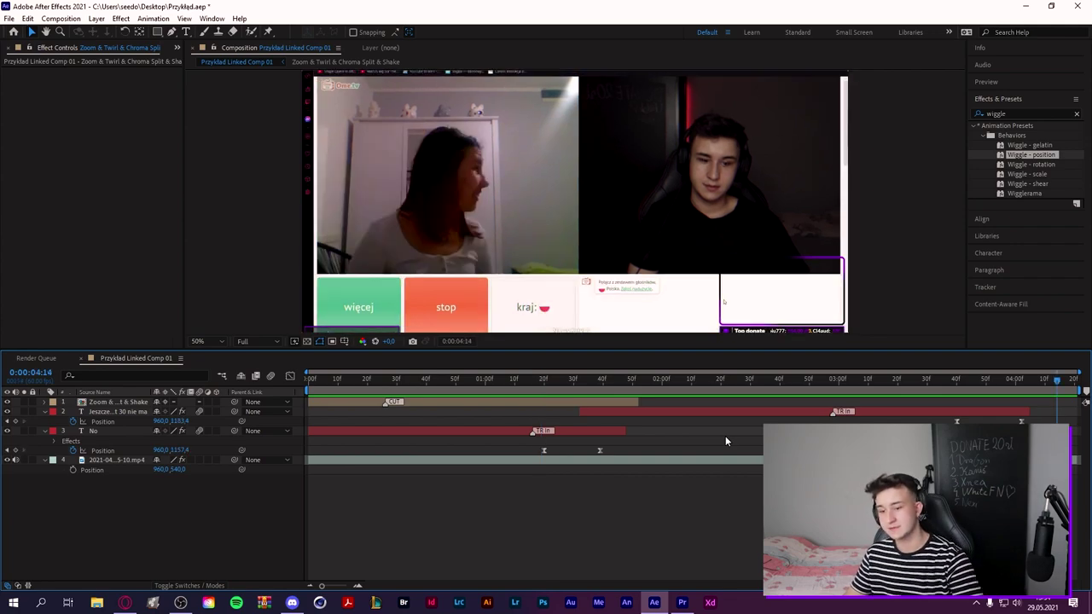